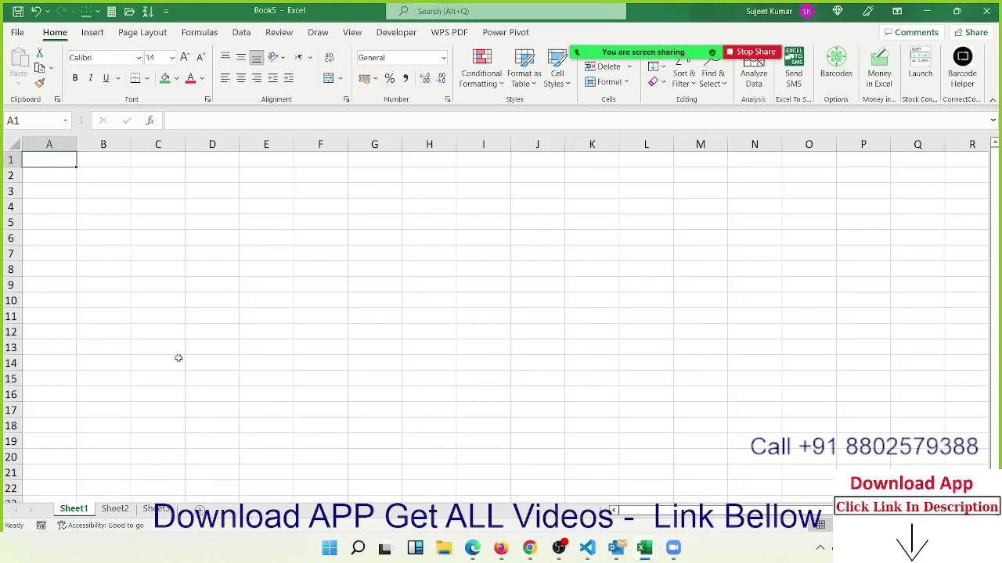
- Rename the Sheet1 tab to Data, then select cell A1
double_click(74, 508)
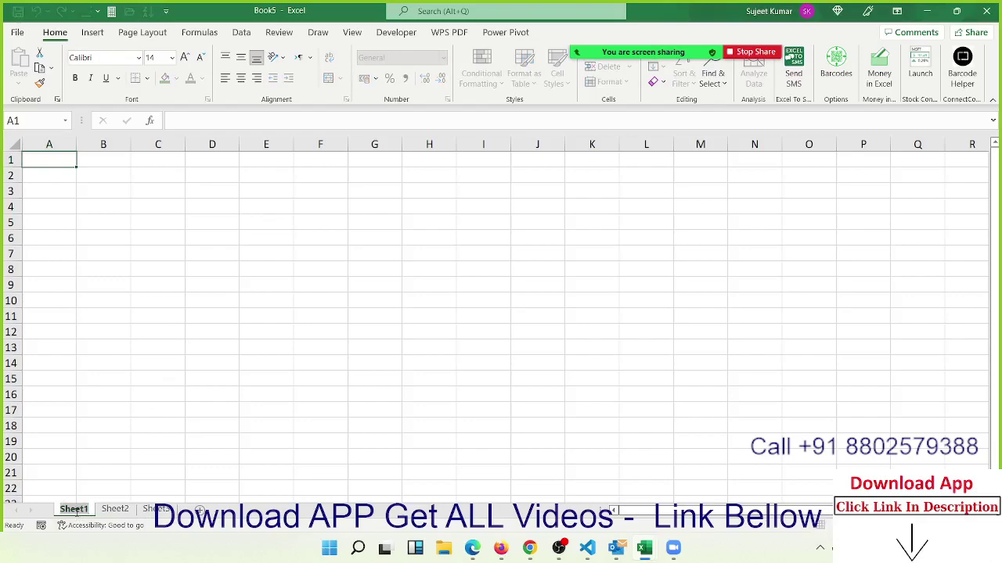
text(Data)
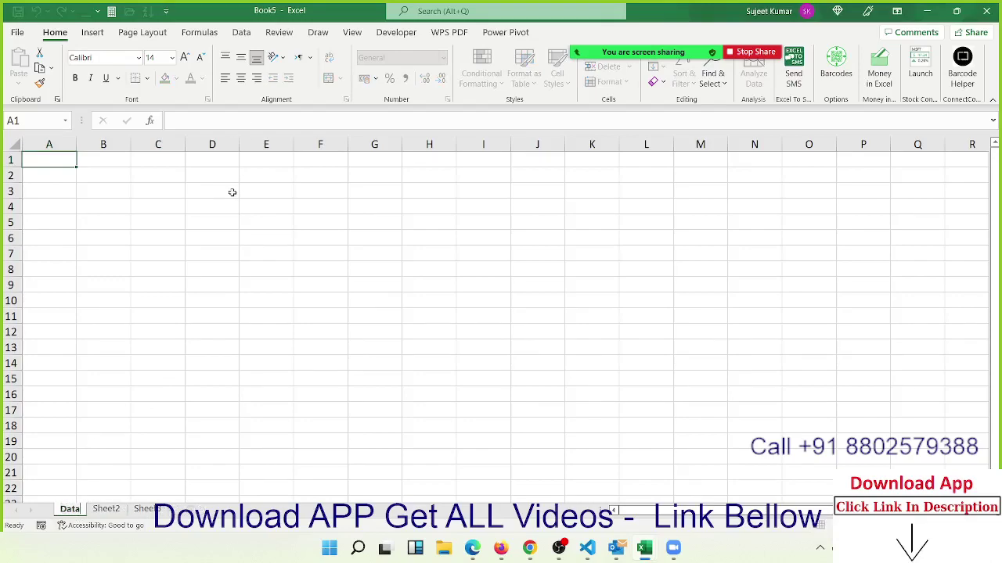
click(232, 192)
click(75, 162)
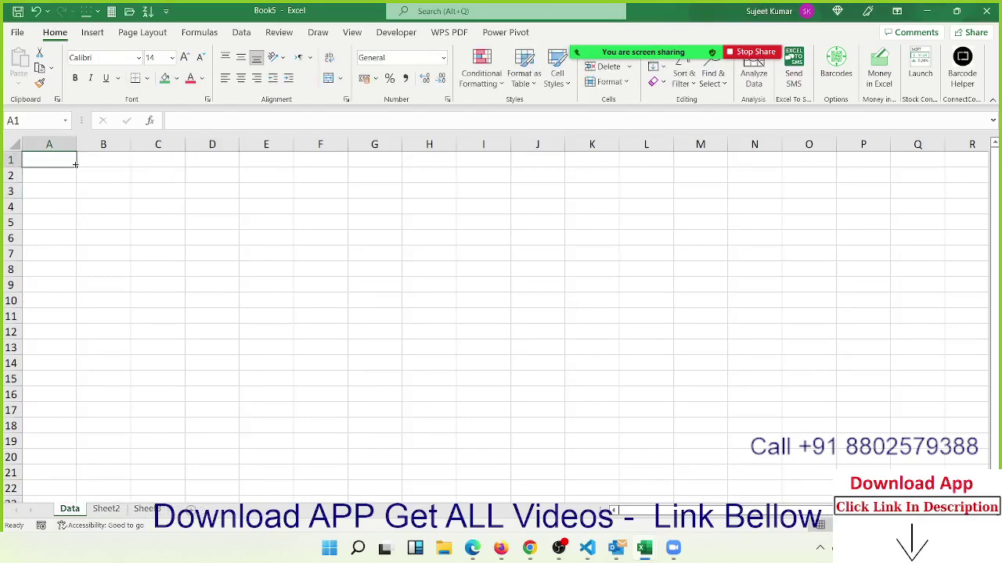
- Enter headers Sr, Name, F Name, DOB, Address and Mobile across A1:F1
text(S)
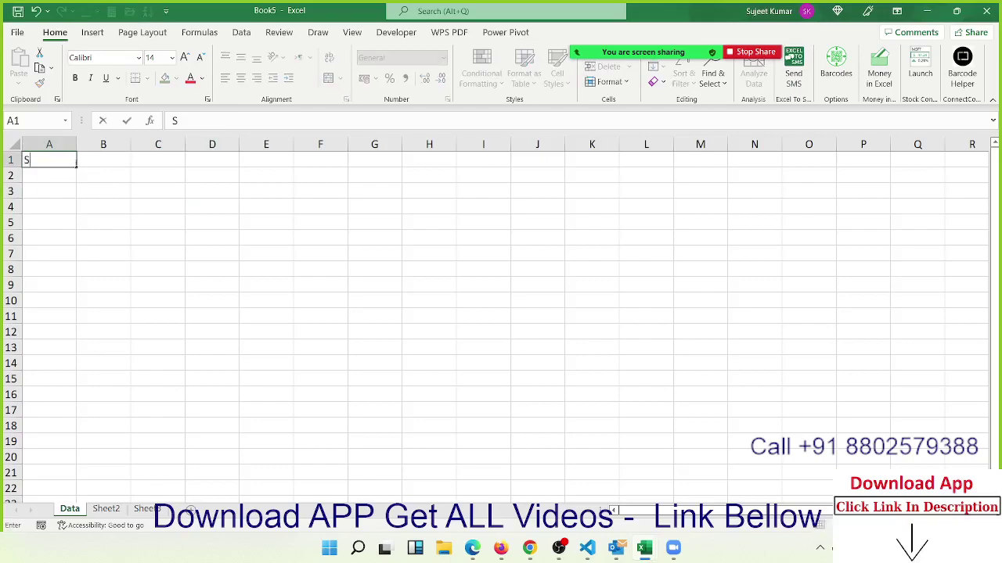
text(r)
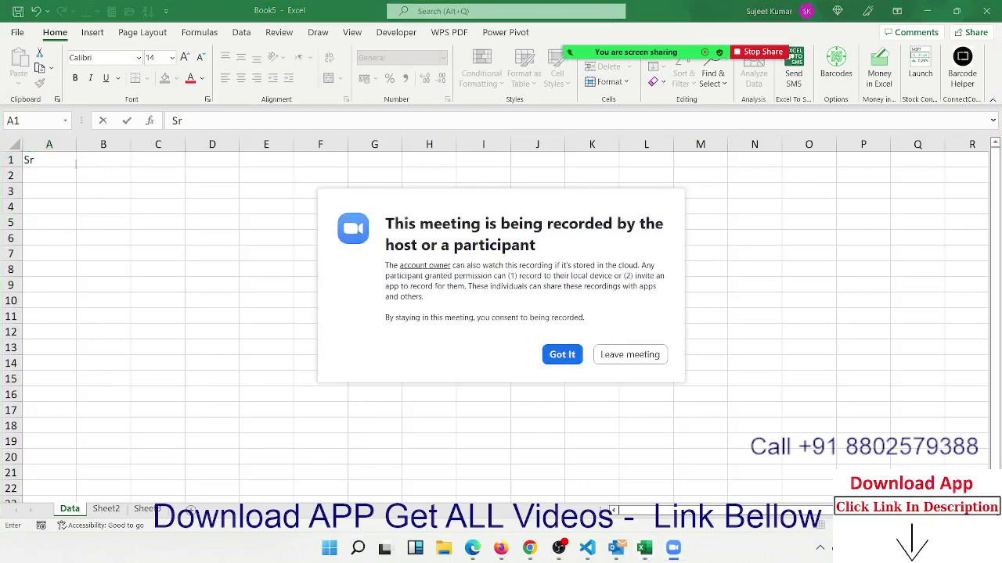
click(558, 360)
click(94, 159)
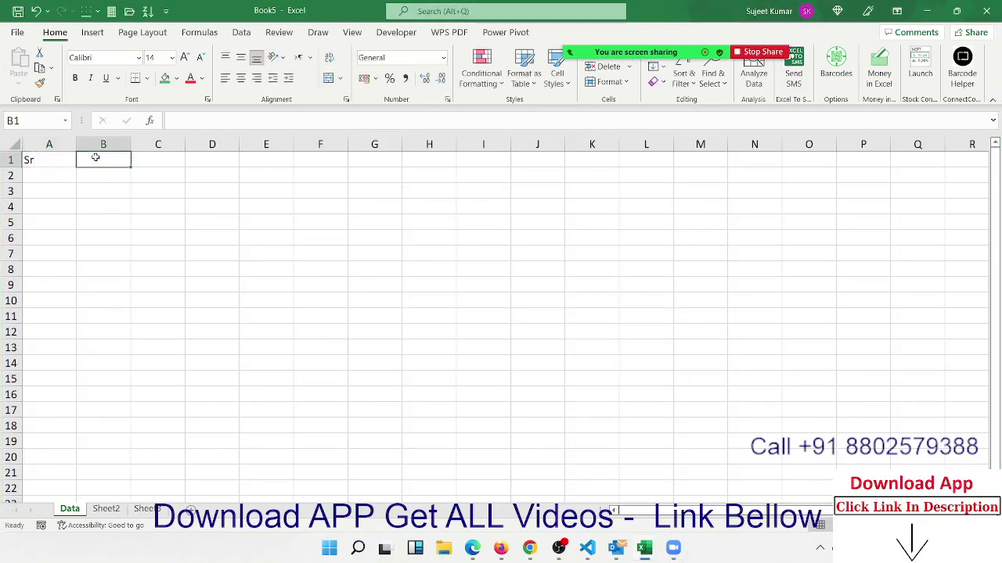
text(Name)
key(Tab)
text(F)
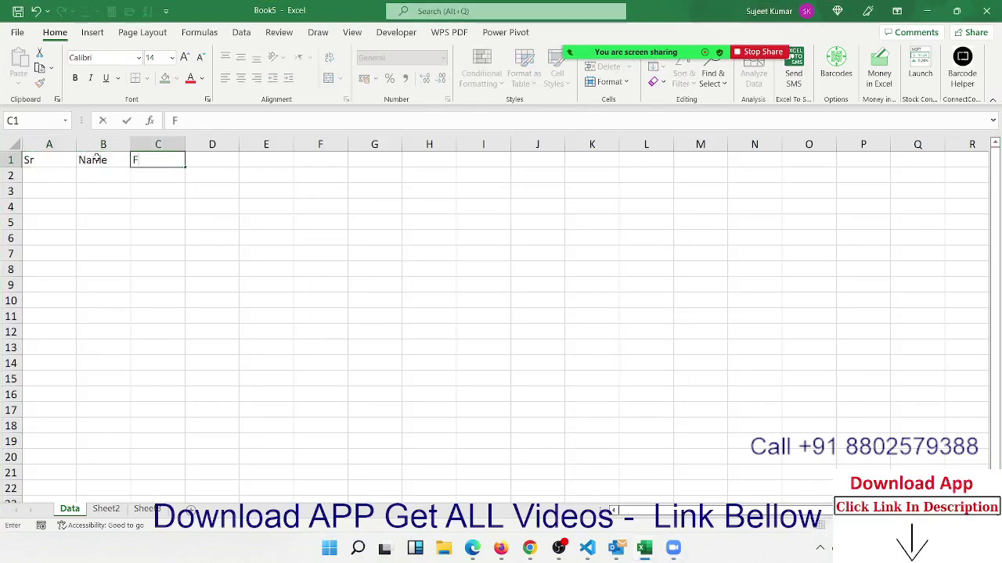
text( Name)
key(Tab)
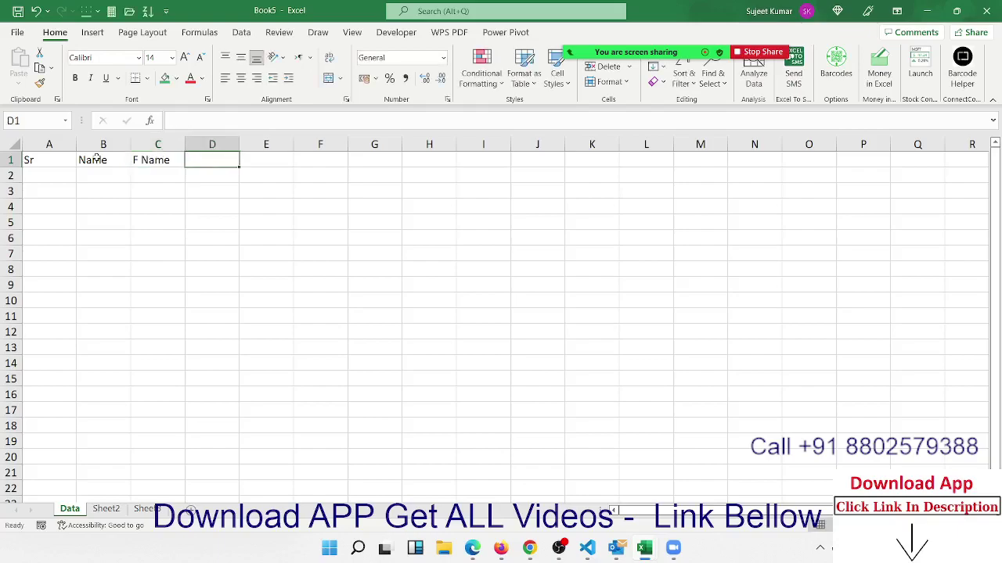
text(DOJ)
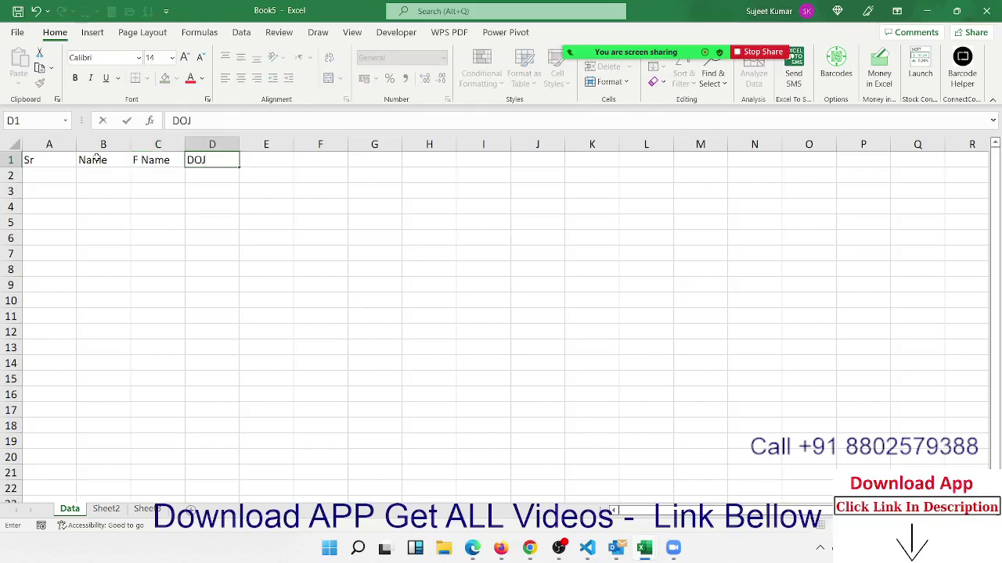
key(BackSpace)
text(B)
key(Tab)
text(`)
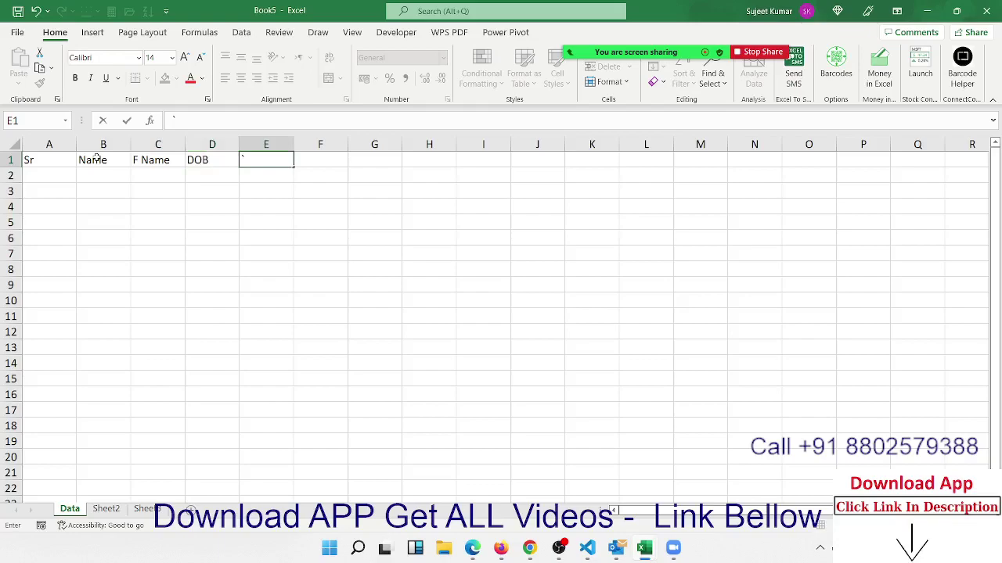
key(BackSpace)
text(Ad)
text(dress)
key(Tab)
text(M)
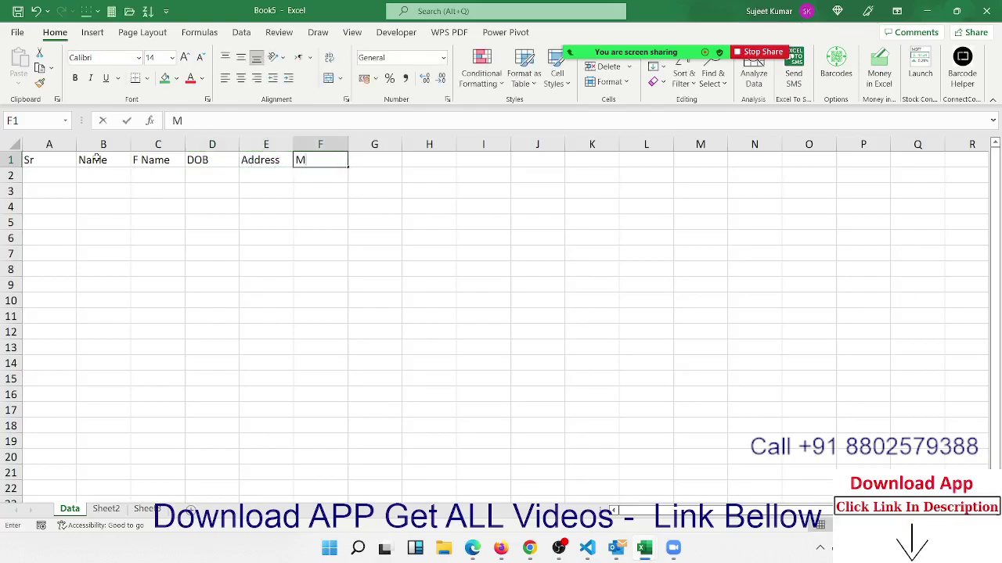
text(obile)
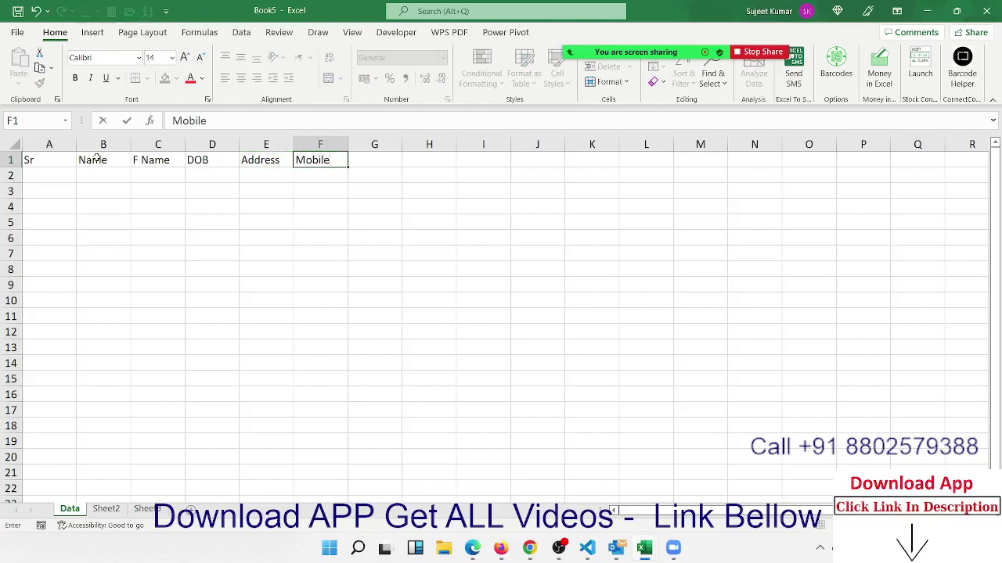
key(Tab)
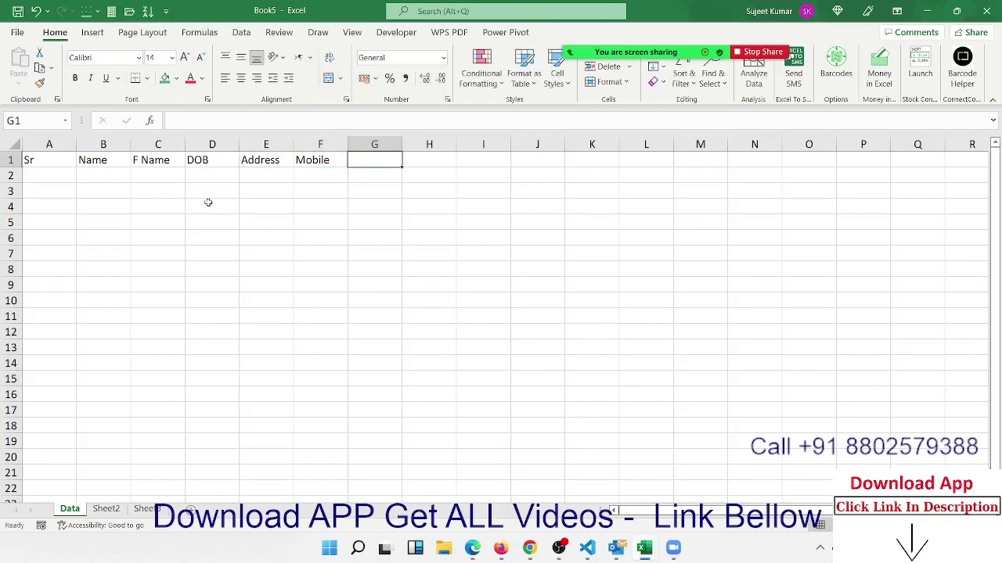
- Continue the headers with Email ID, EQ, Exp and Last Company in G1:J1
click(266, 160)
click(309, 173)
click(321, 160)
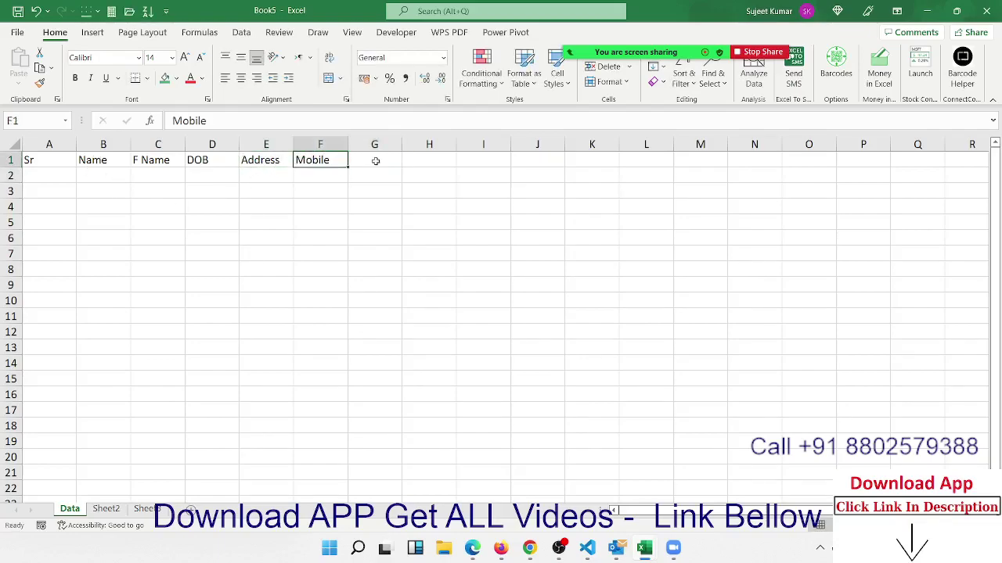
click(378, 160)
text(Email)
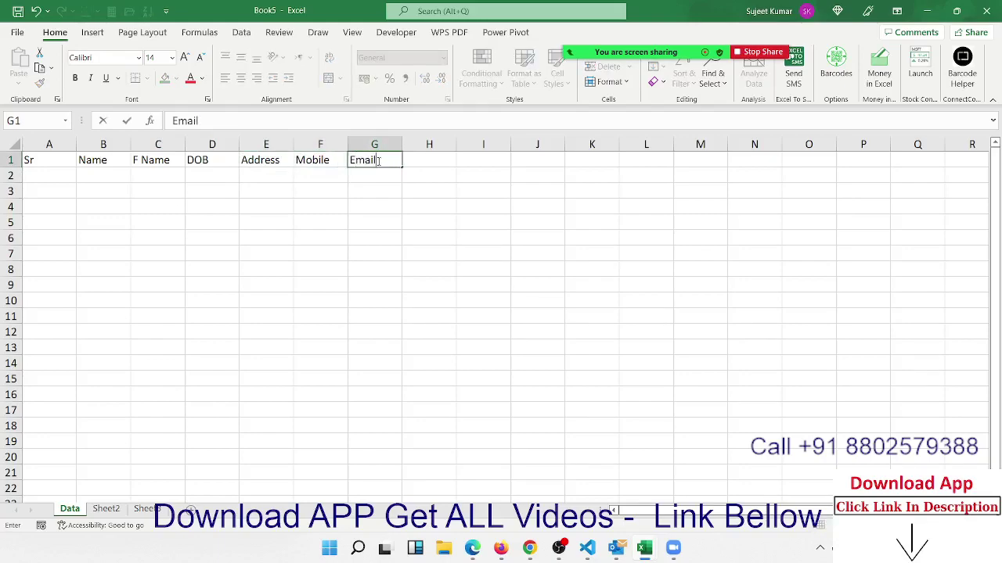
text( ID)
key(Tab)
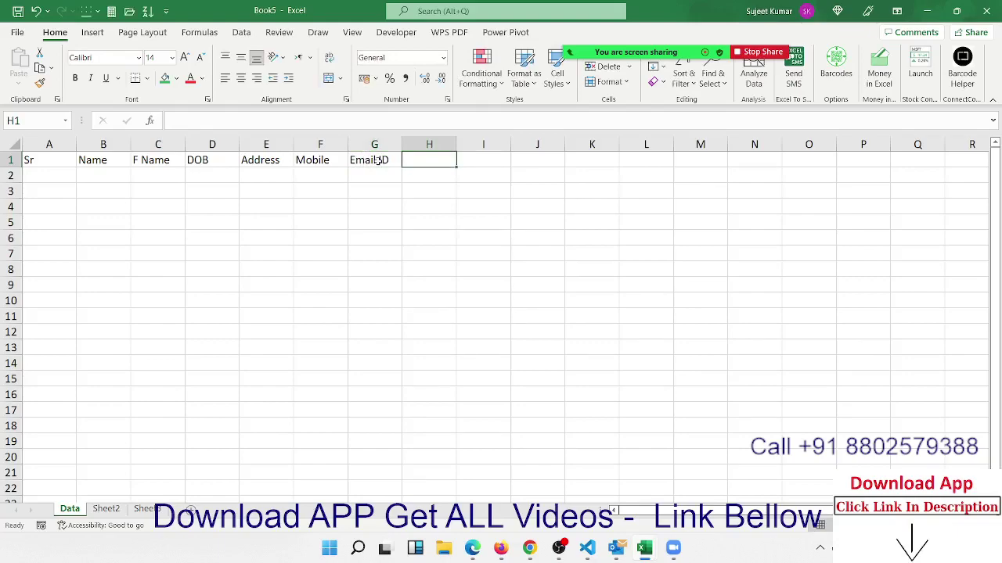
text(Q)
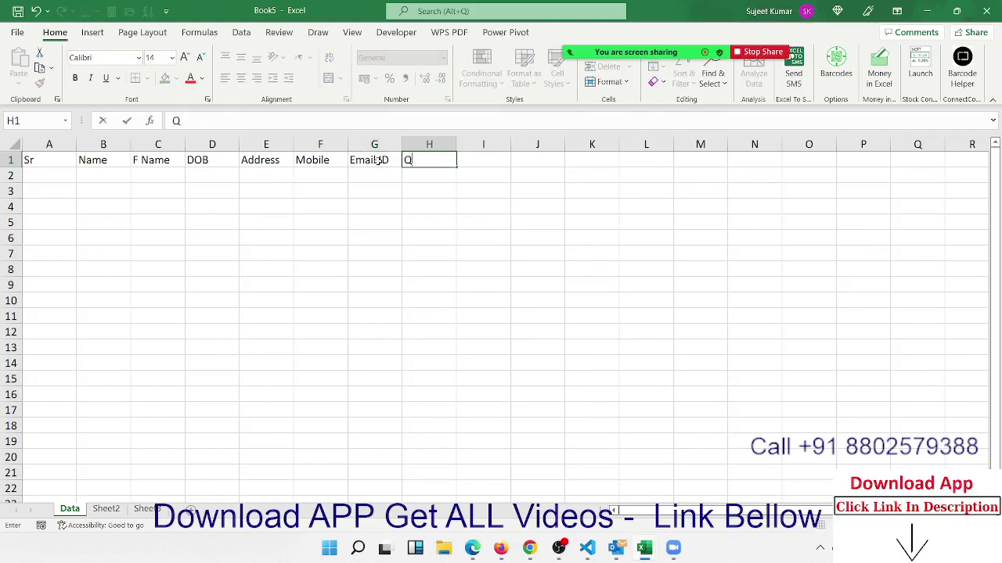
key(BackSpace)
text(E)
text(Q)
key(Tab)
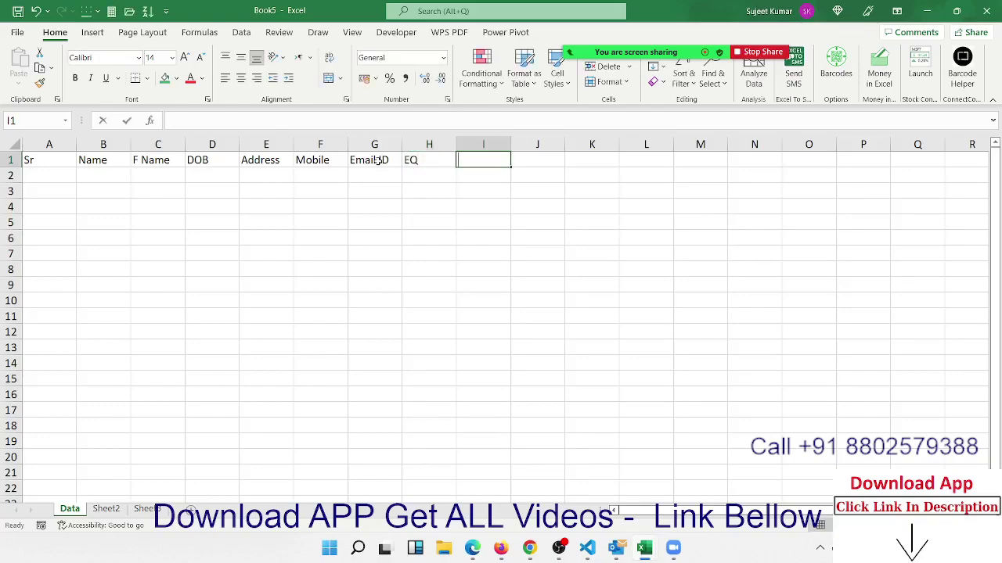
text(Exp)
key(Tab)
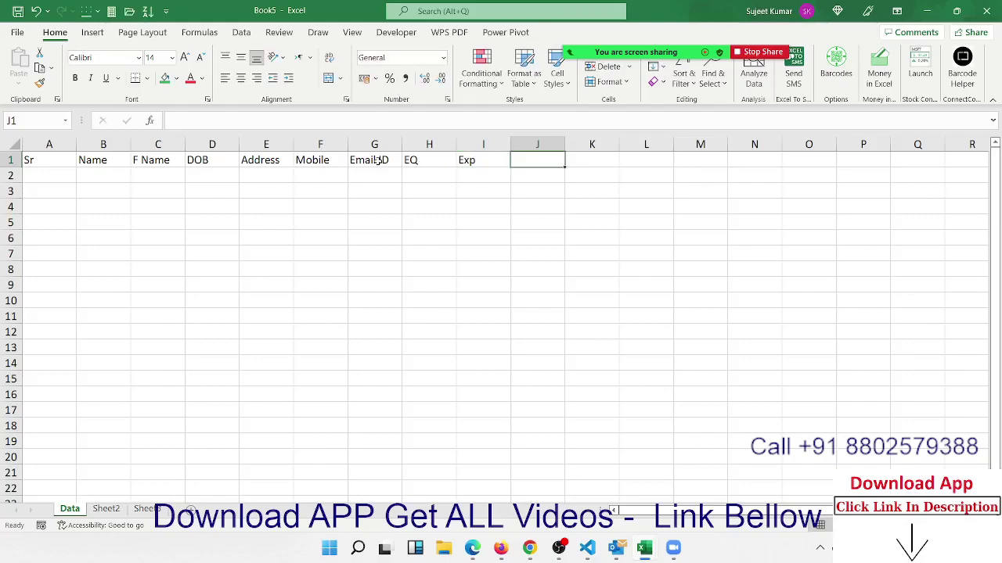
text(Last)
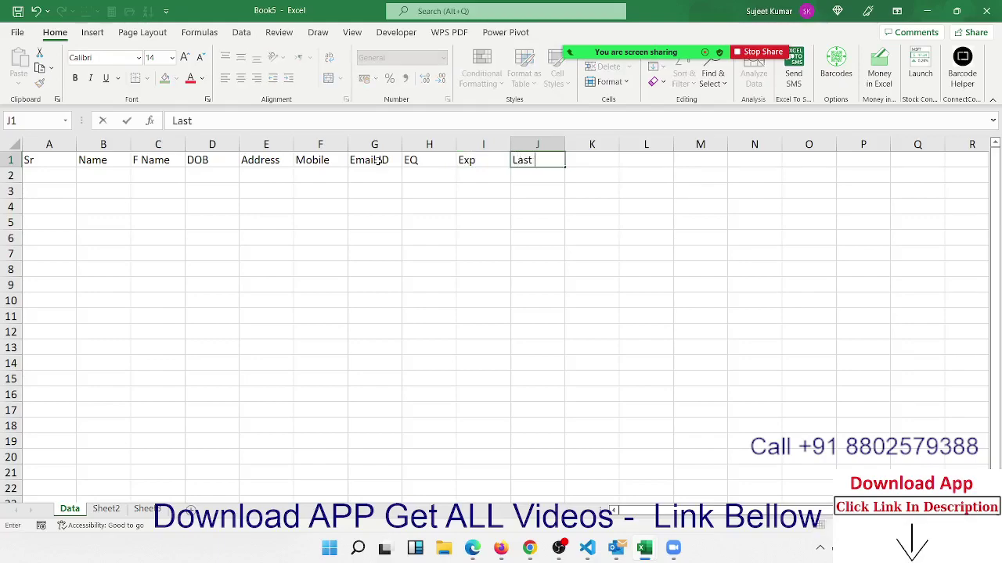
text( Comp)
text(any)
- Add headers Profile, Apply Post and Inter. By in K1:M1
key(Tab)
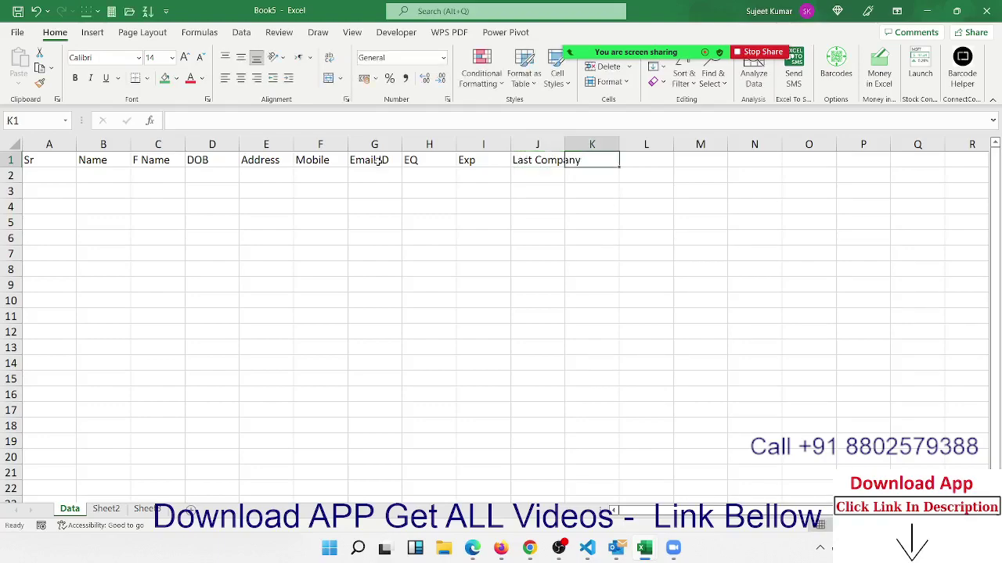
text(D)
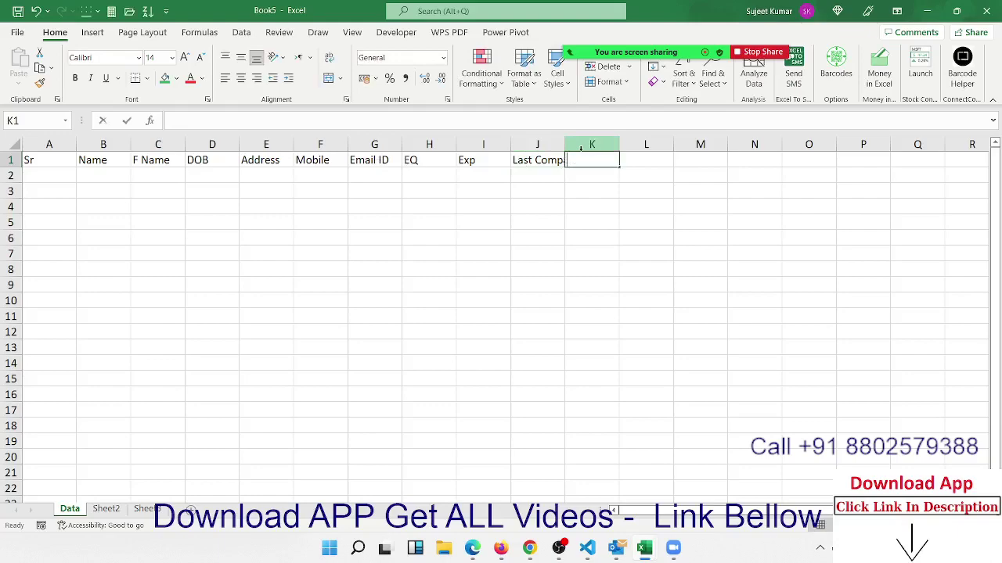
text(e)
key(BackSpace)
key(BackSpace)
text(P)
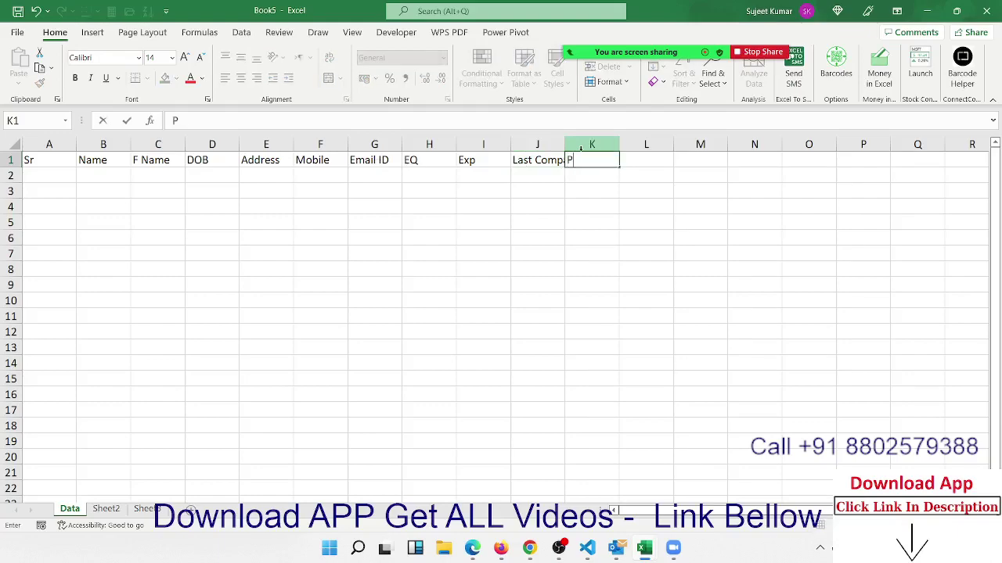
text(fo)
key(BackSpace)
key(BackSpace)
text(r)
text(ofile)
key(Tab)
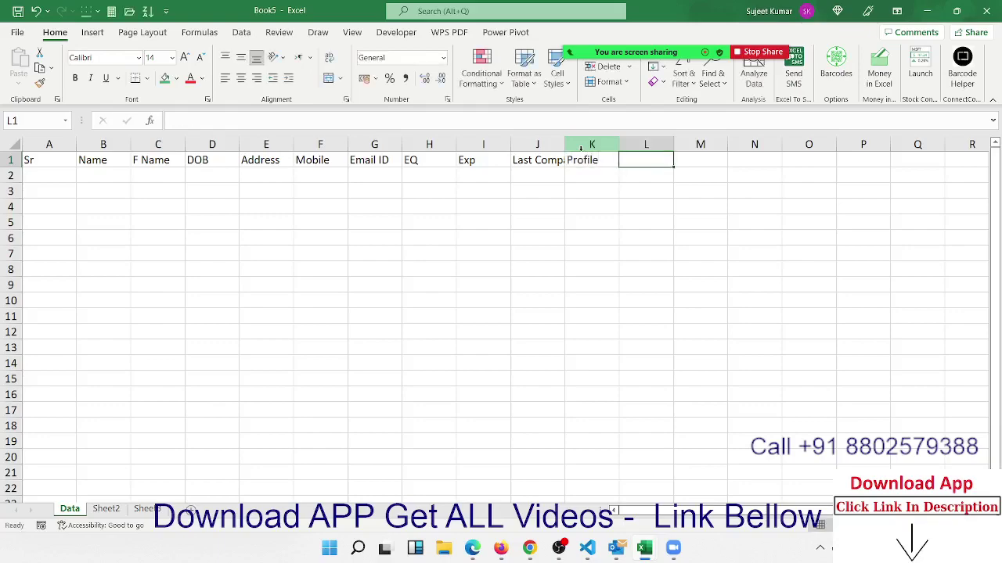
text(App)
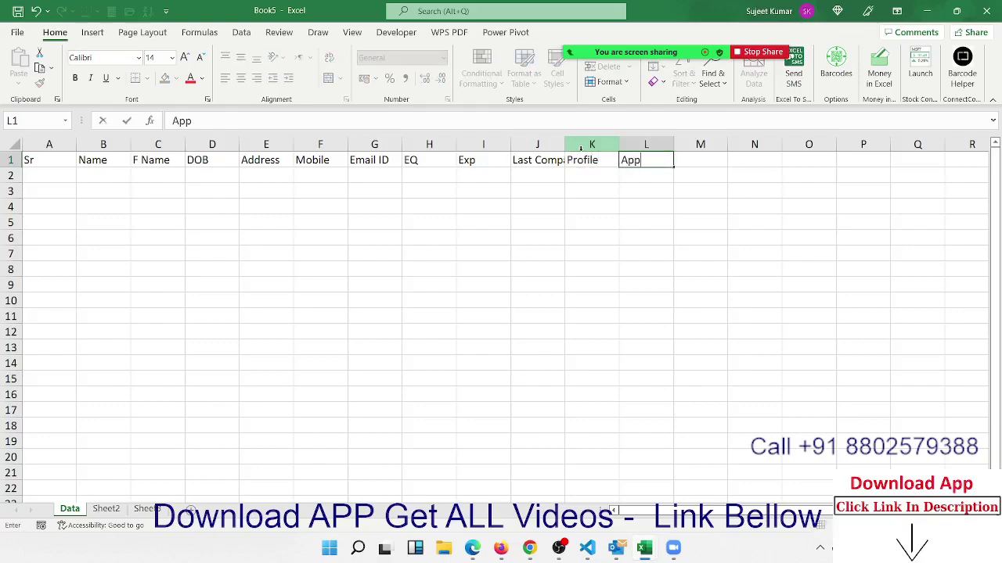
text(lu)
key(BackSpace)
text(y P)
text(ost)
key(Tab)
text(In)
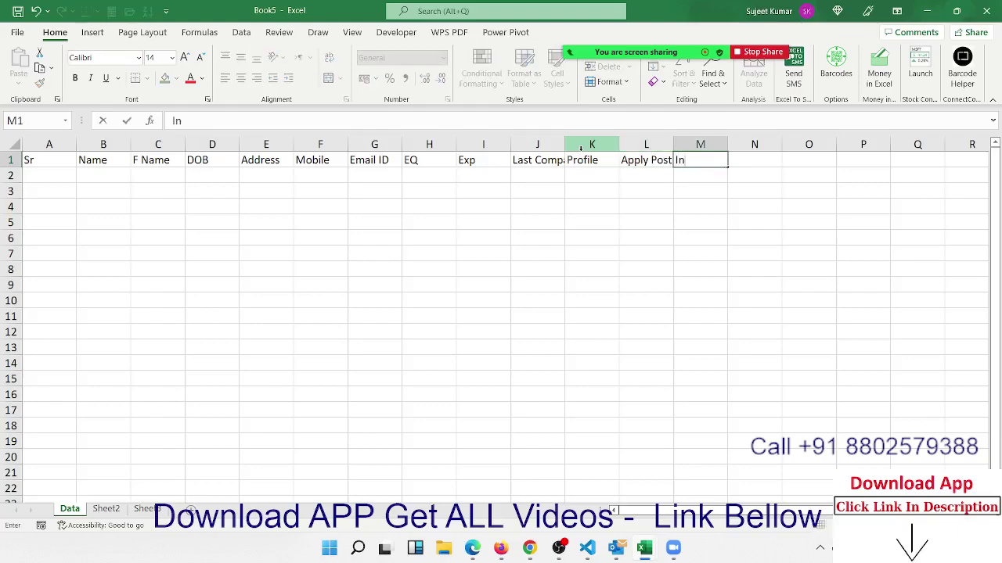
text(ter)
text(. By)
key(Tab)
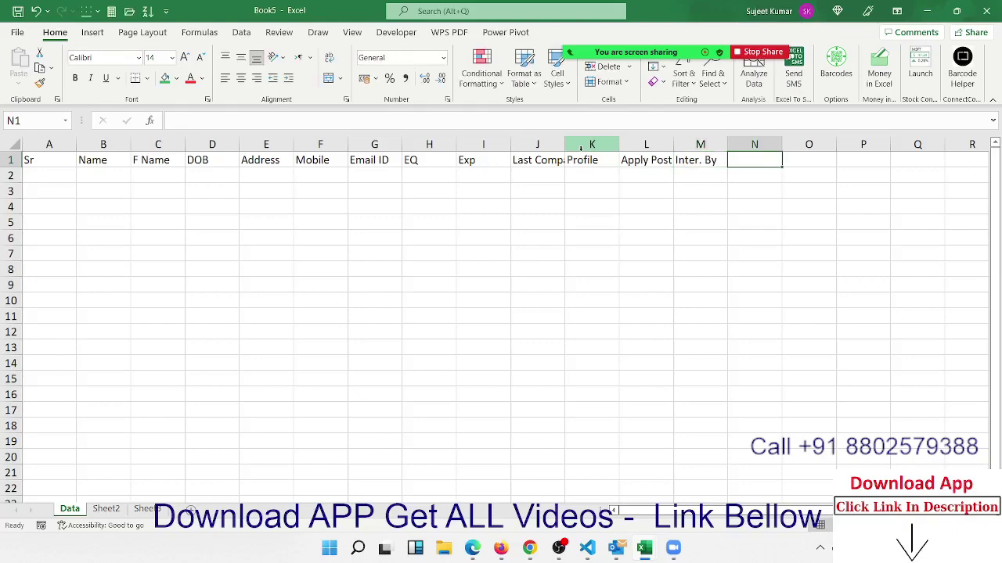
- Add the final headers Status, Date and Remarks in N1:P1
text(S)
text(tar)
key(BackSpace)
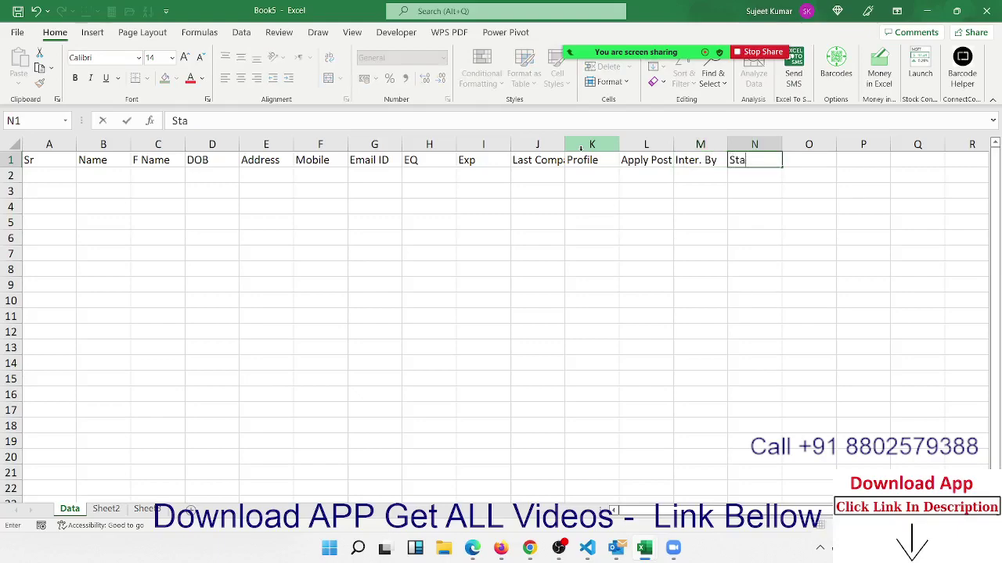
text(tus)
key(BackSpace)
key(BackSpace)
key(BackSpace)
text(tus)
key(Tab)
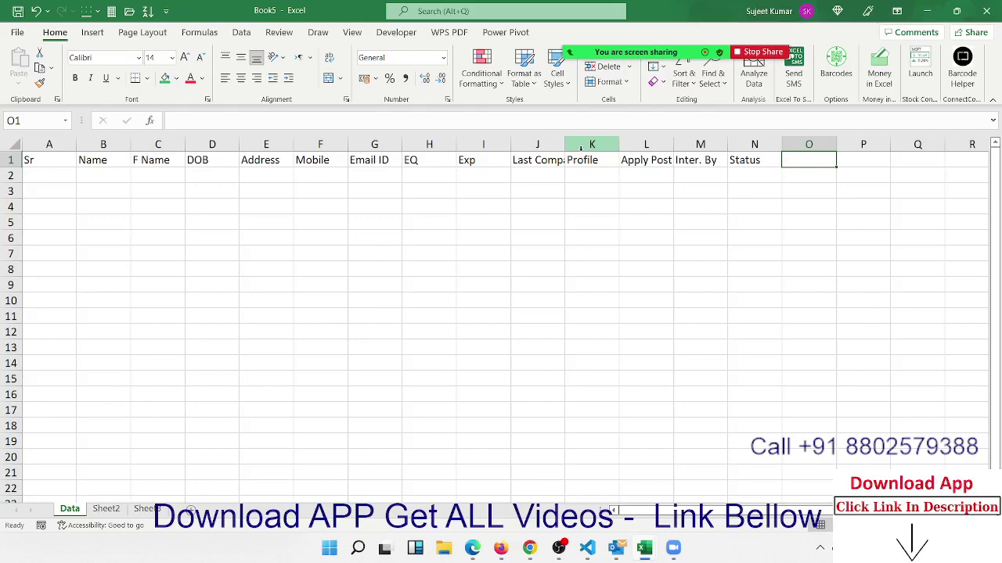
text(Da)
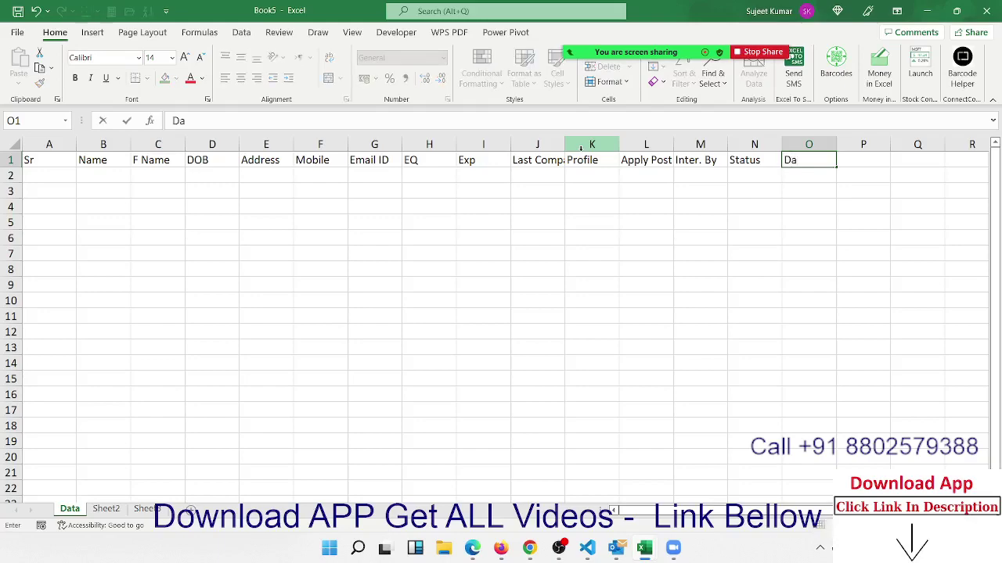
text(te)
key(Tab)
text(R)
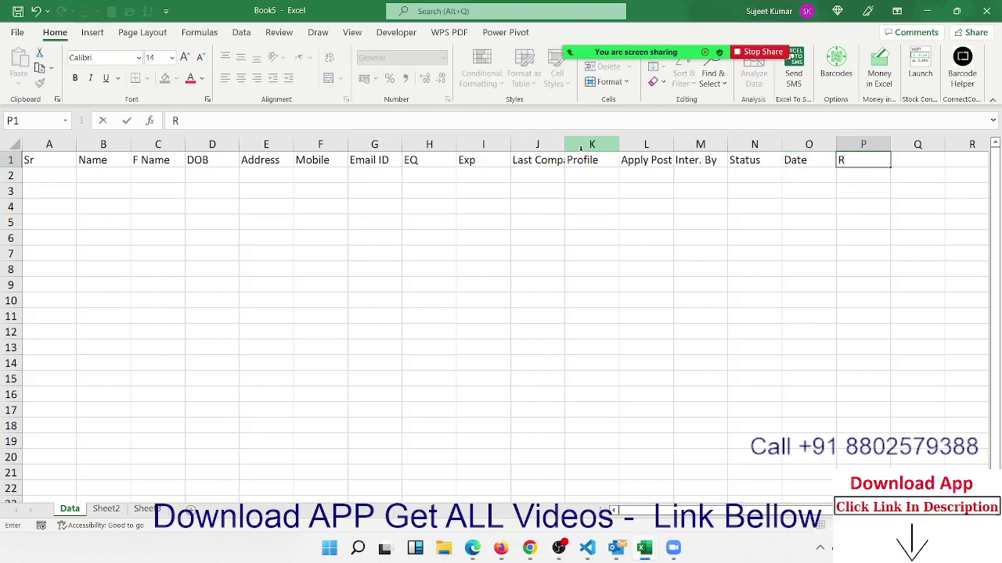
text(emar)
text(ks)
key(Return)
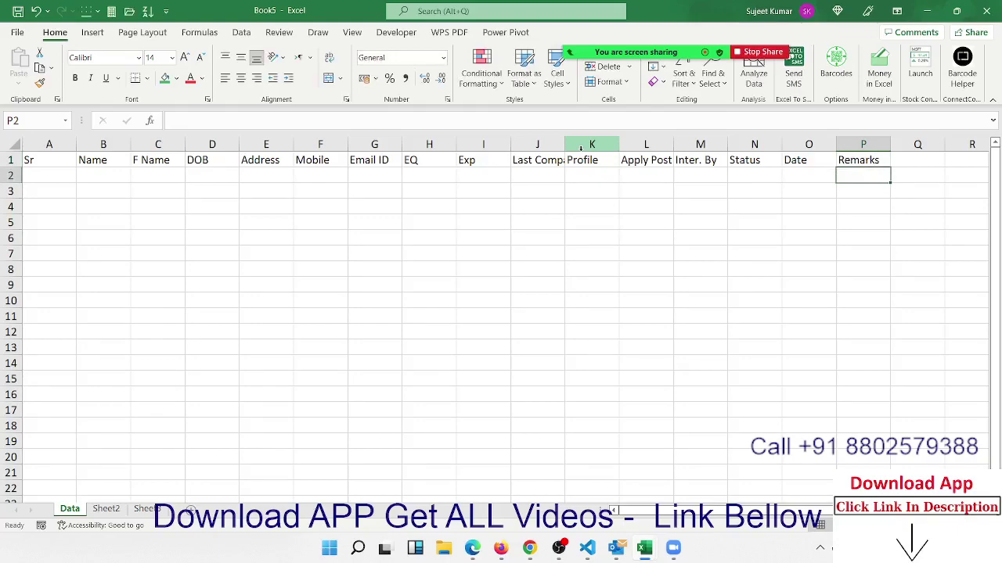
- Fill row 2 with Sr 1, candidate and father's names, DOB 1/1/2000, address and mobile number
key(Home)
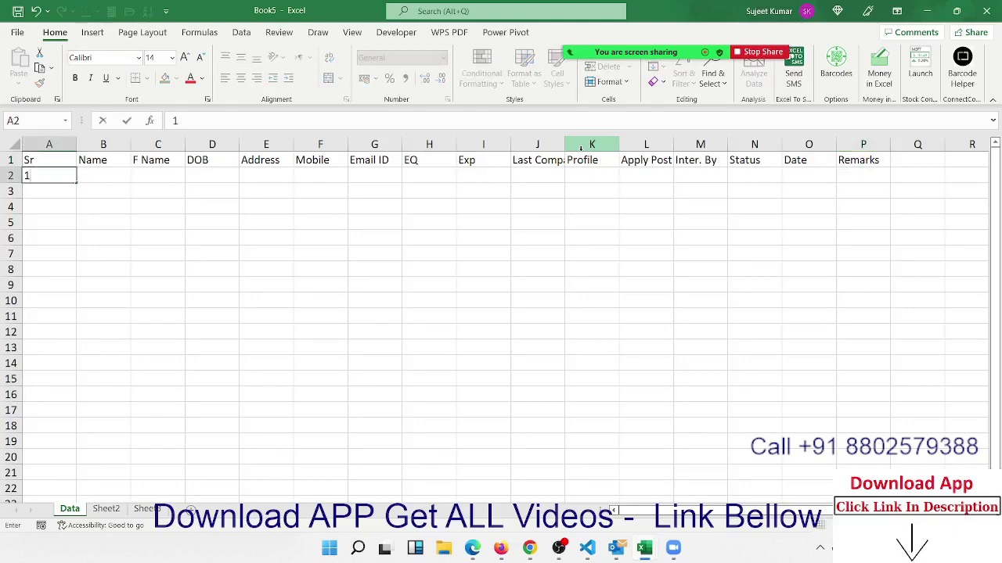
text(1)
key(Tab)
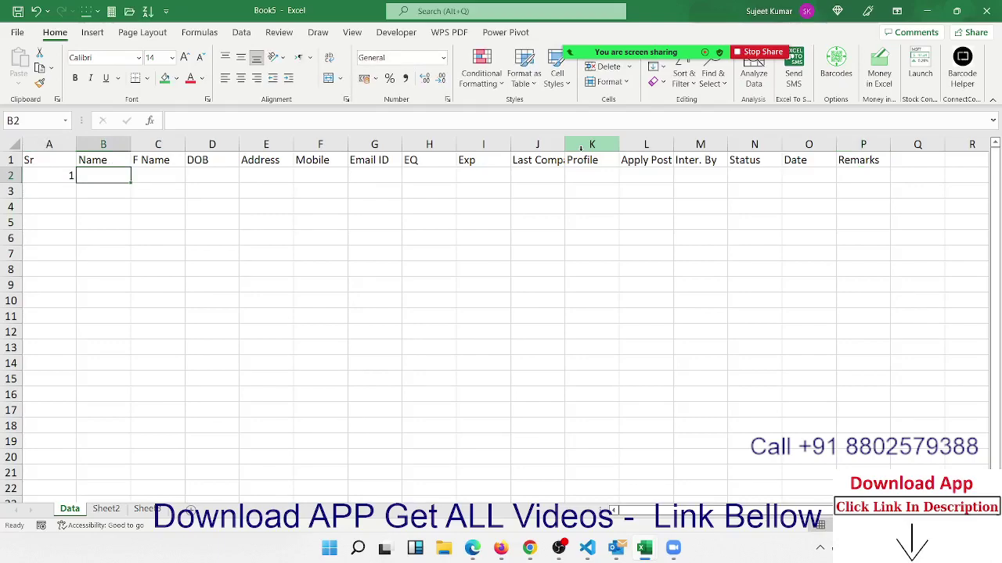
text(Puj)
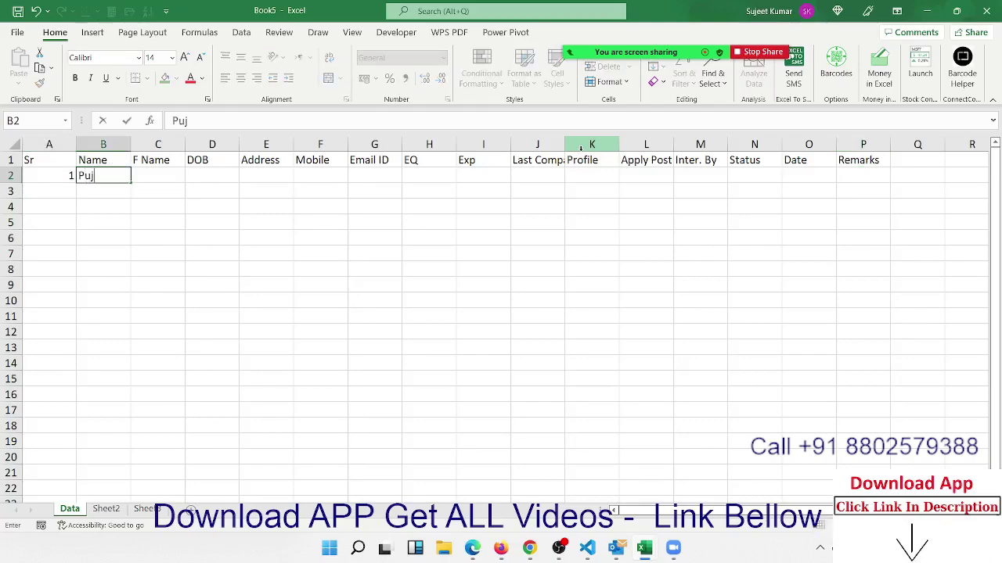
text(a)
key(Tab)
text(A)
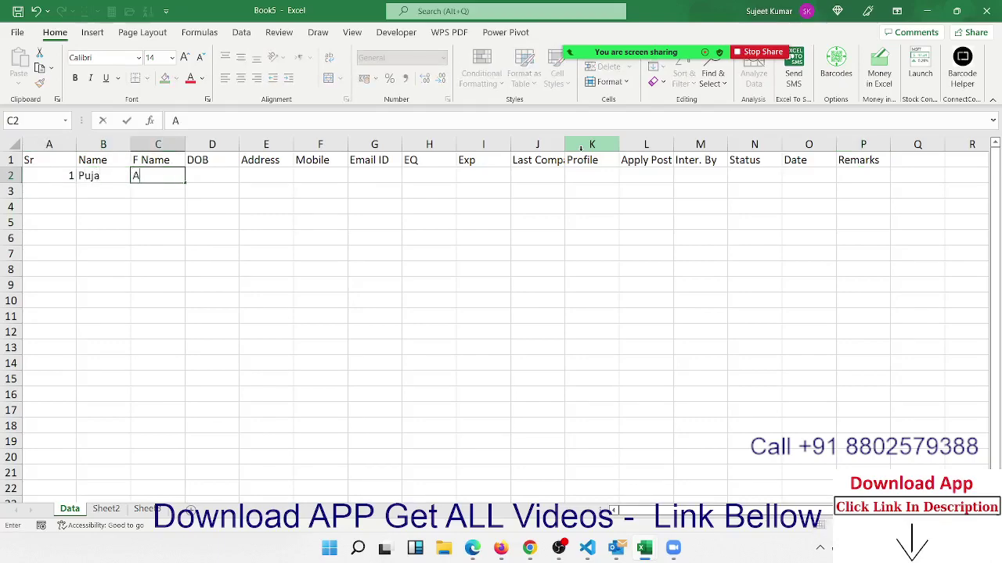
text(mar)
key(Tab)
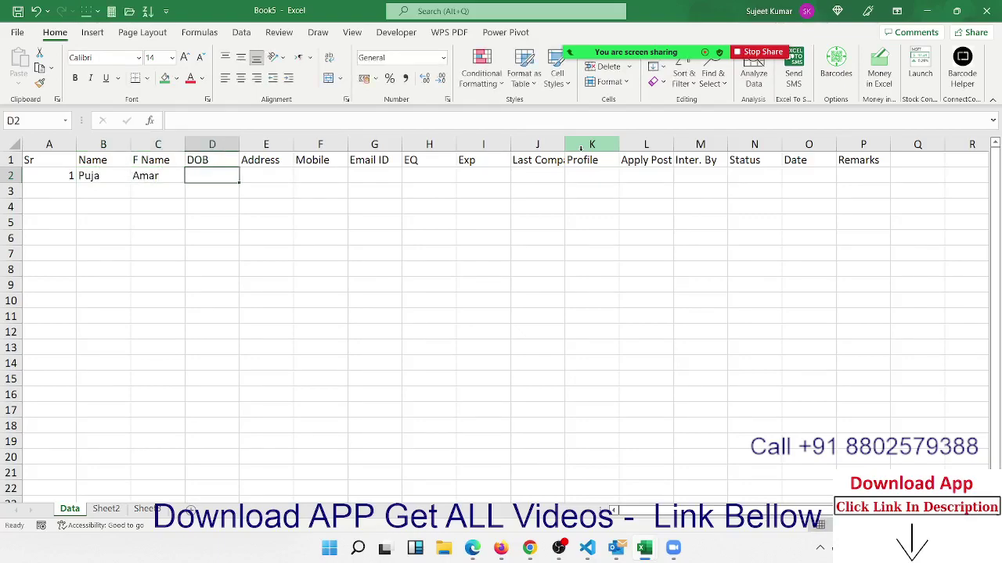
text(1/1/2)
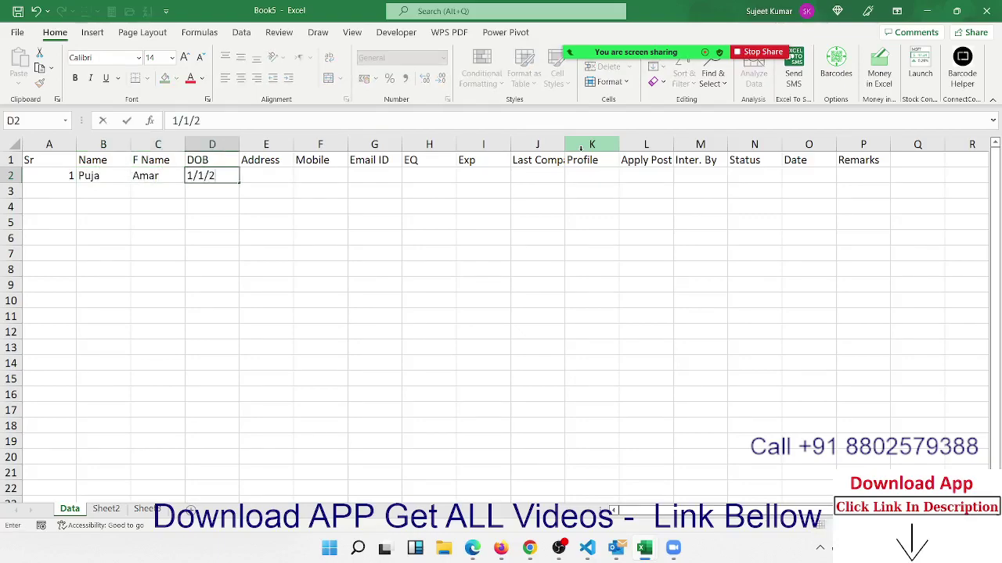
text(000)
key(Tab)
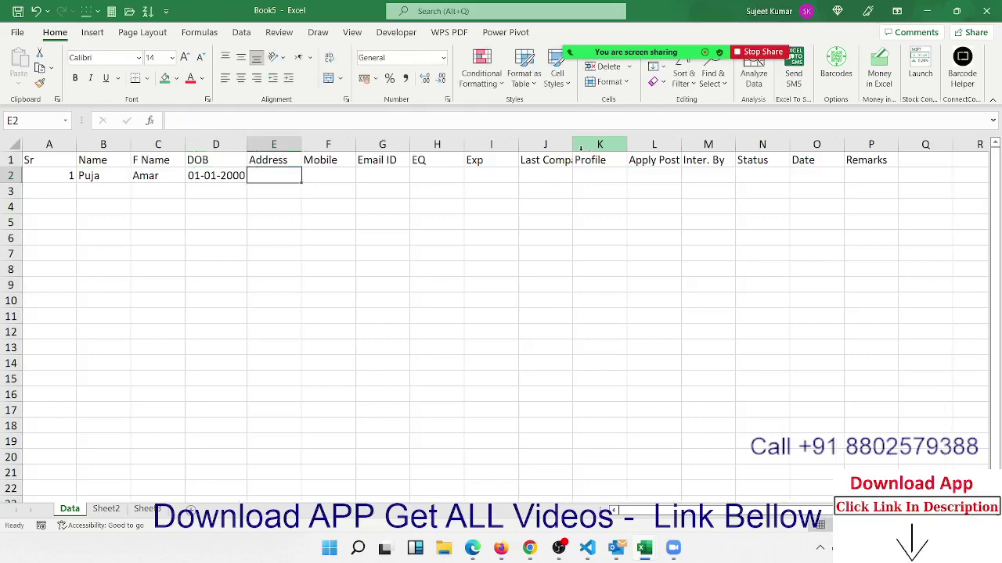
text(New )
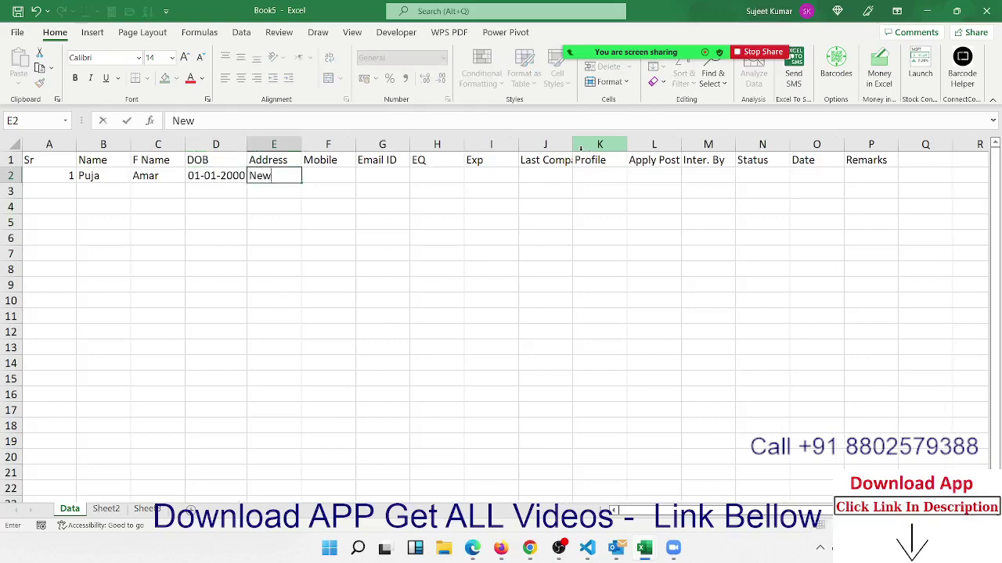
text(Delhi)
key(Tab)
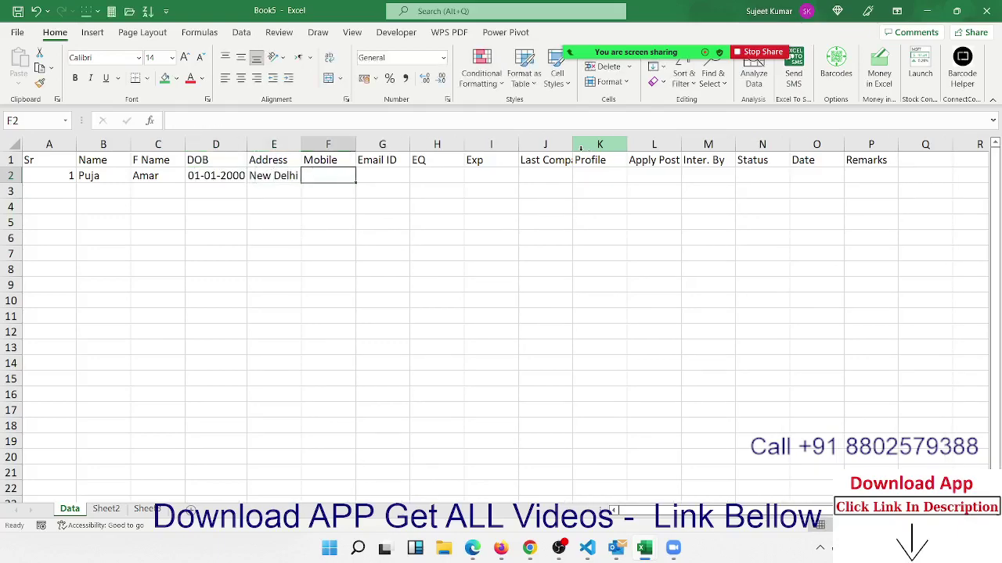
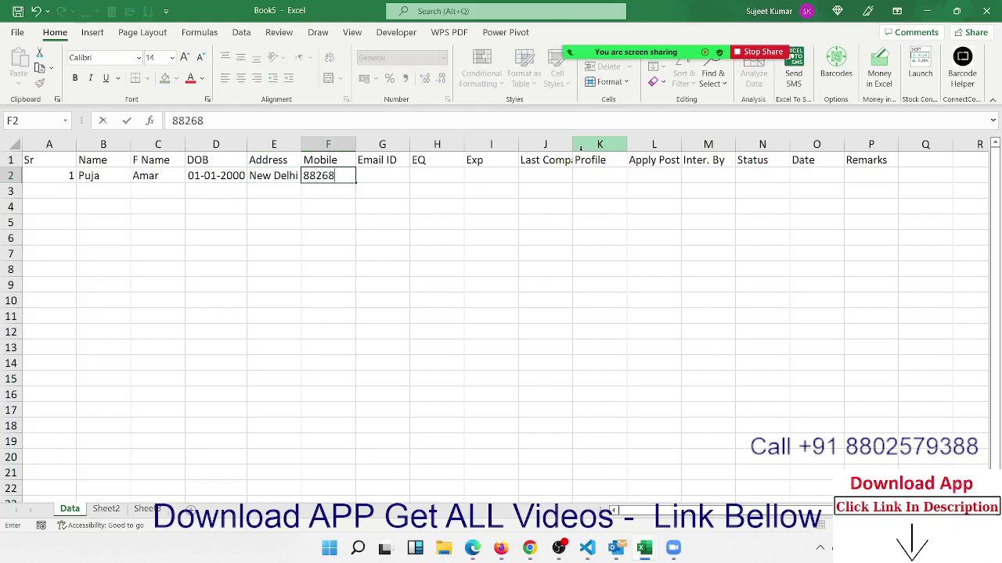
key(Tab)
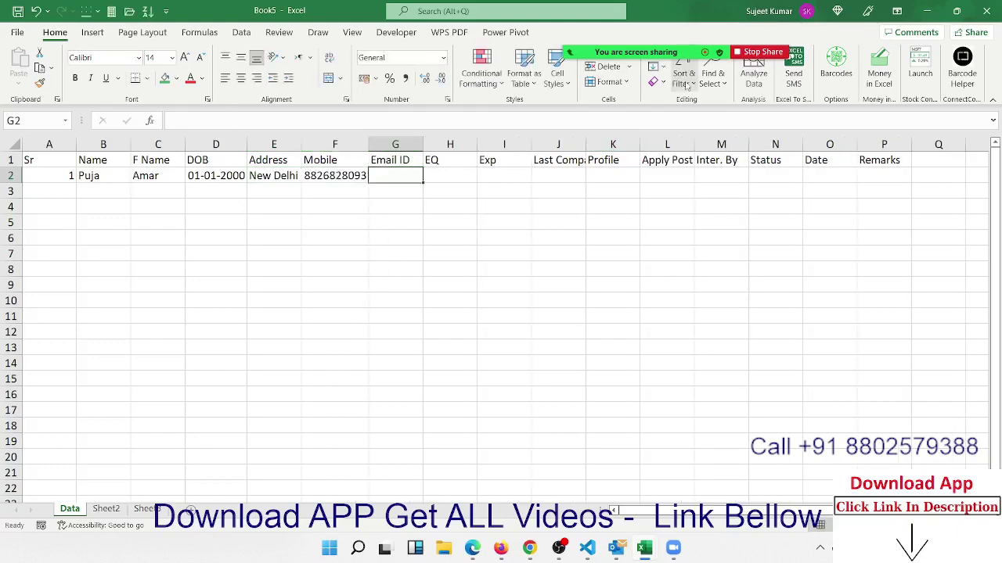
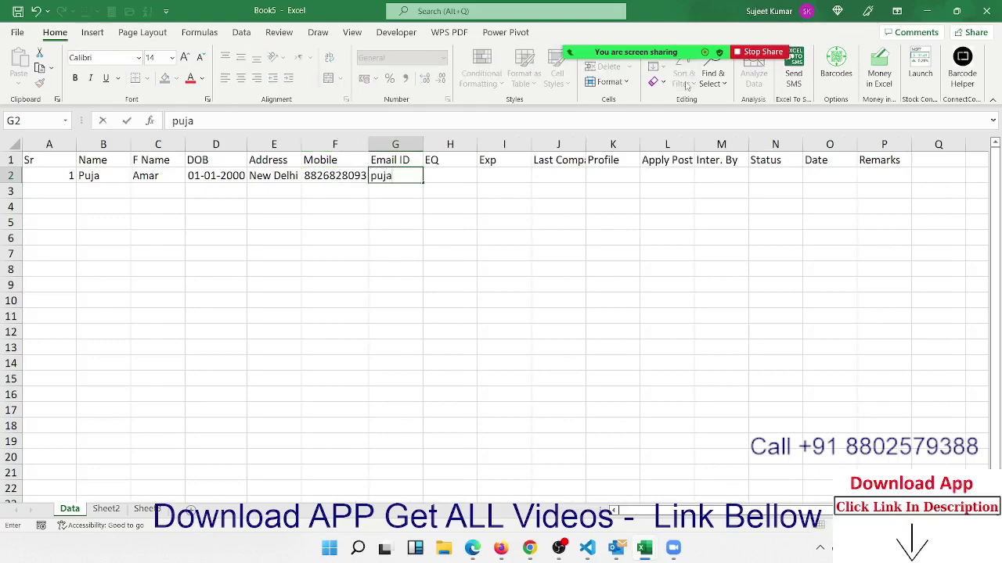
- Add the e-mail, B.Com, 3 years, ABC, Ex, Sr Ex, interviewer and Selected status
key(Tab)
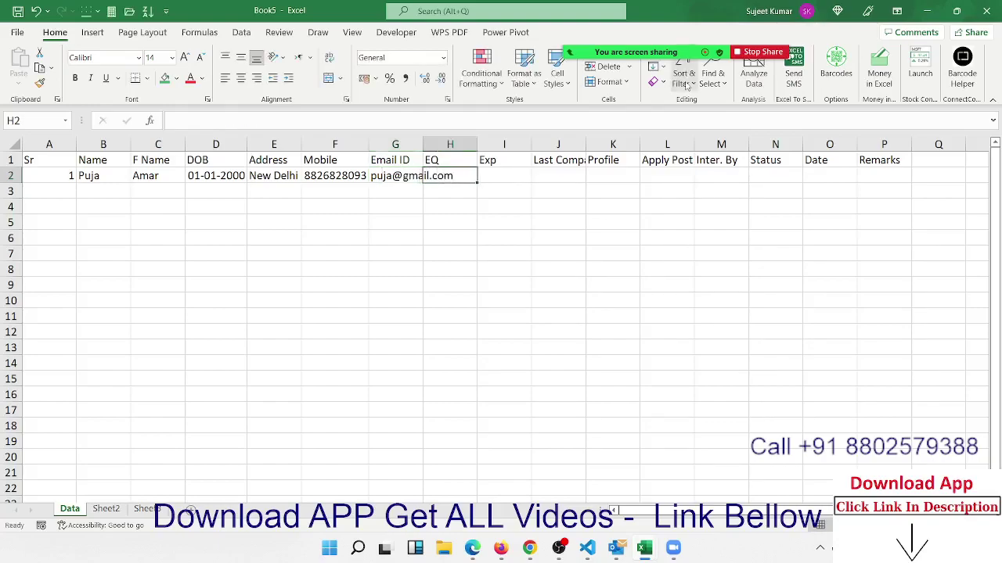
text(B.Com)
key(Tab)
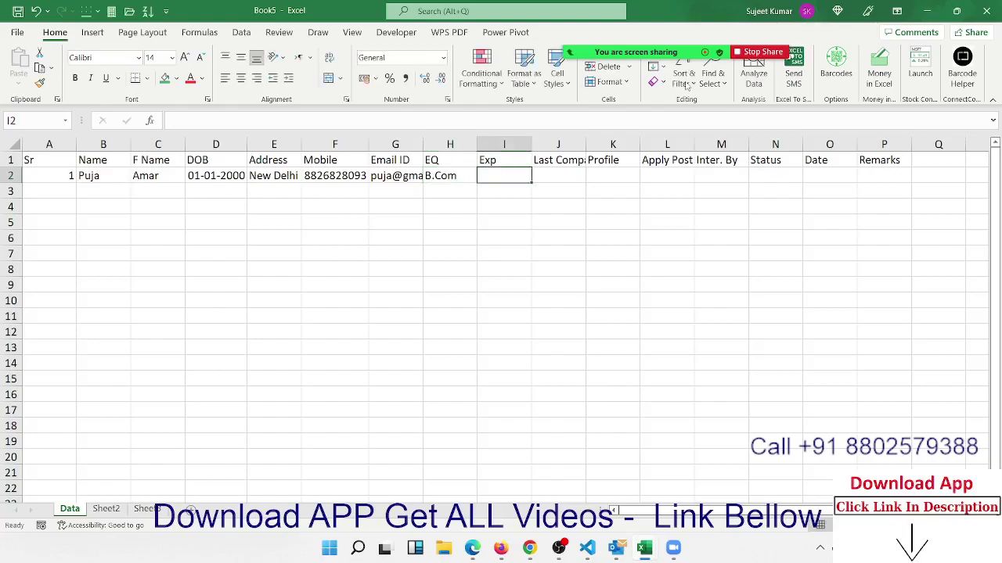
text(3)
key(Tab)
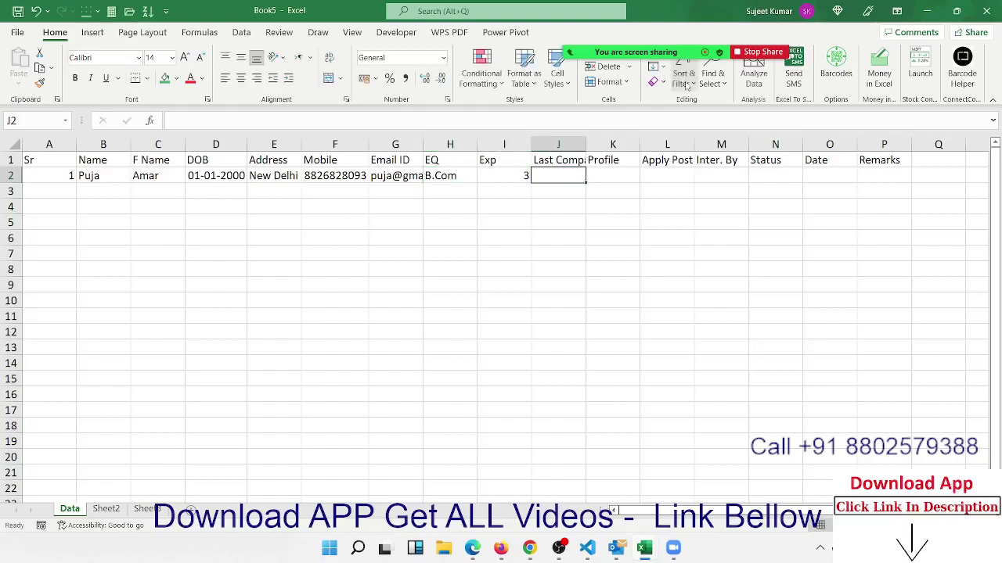
text(ABC)
key(Tab)
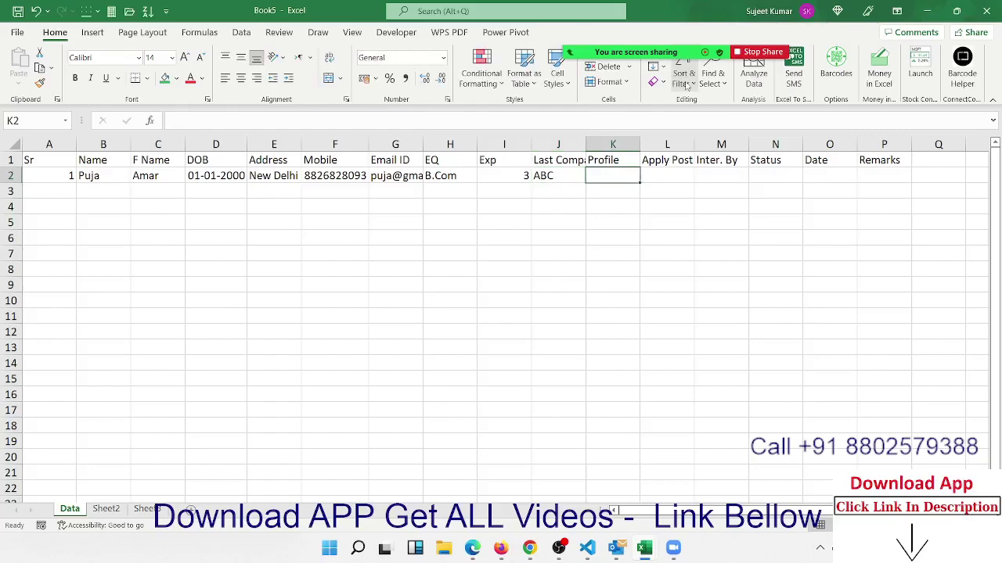
text(Ex)
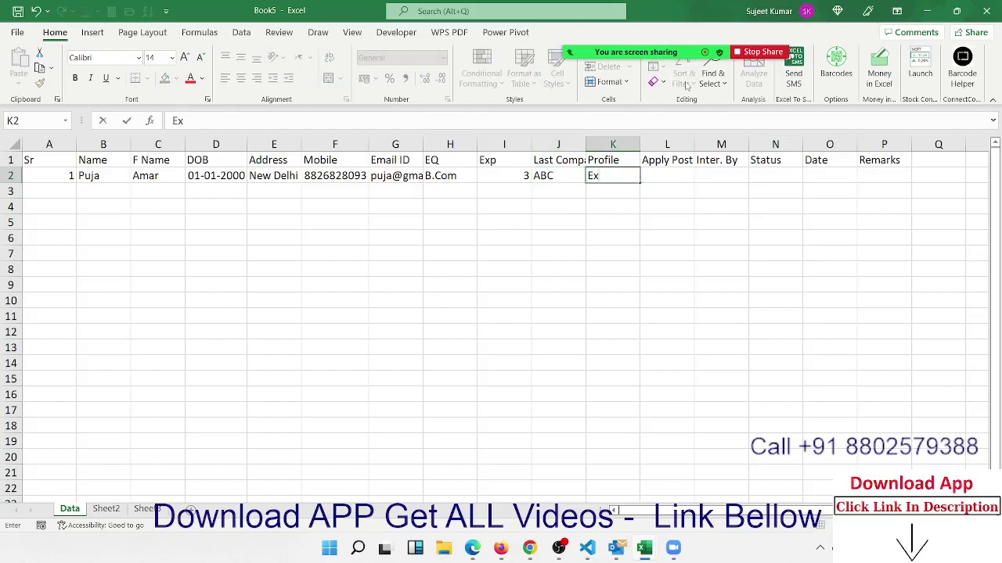
key(Tab)
text(S)
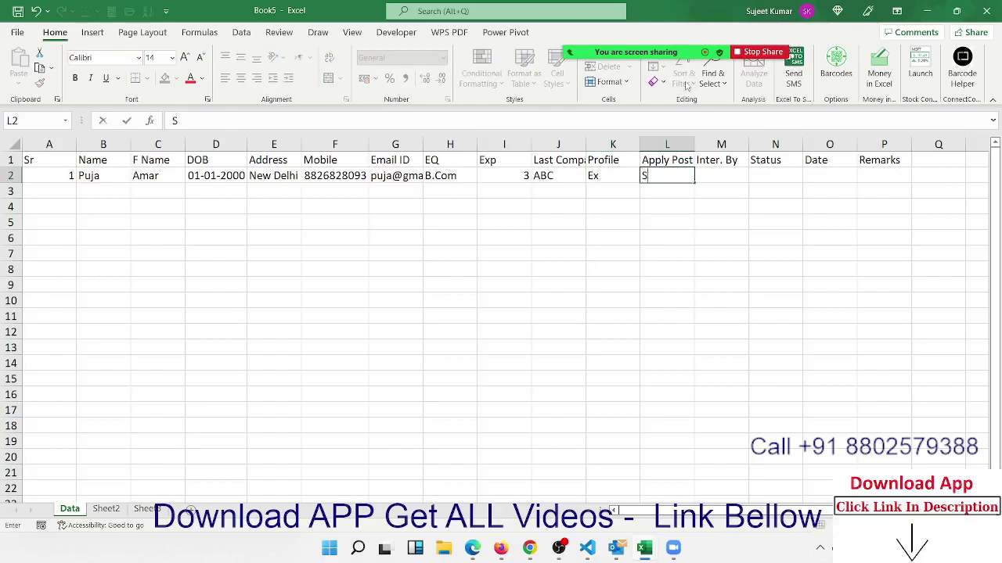
text(r)
text( Ex)
key(Tab)
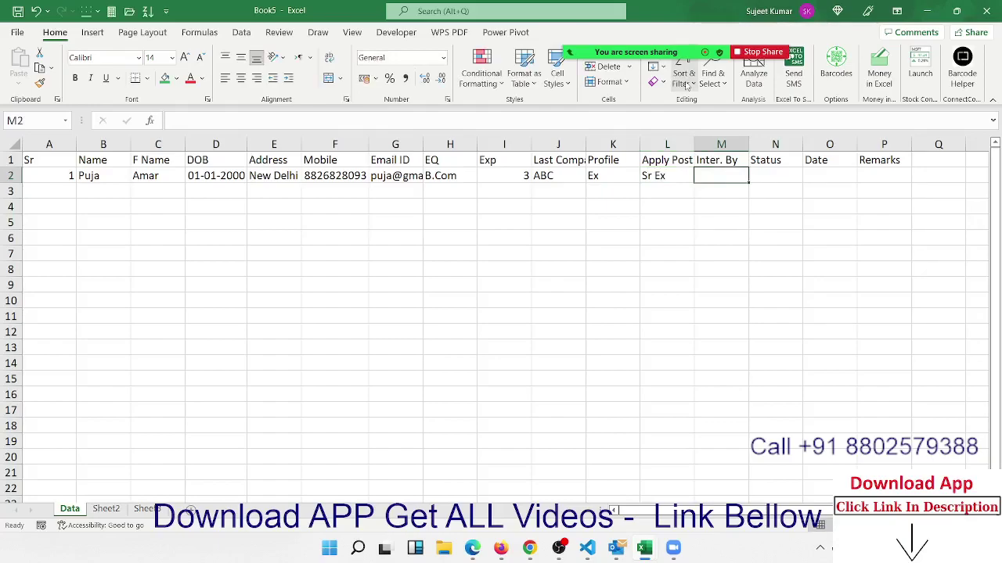
text(Ra)
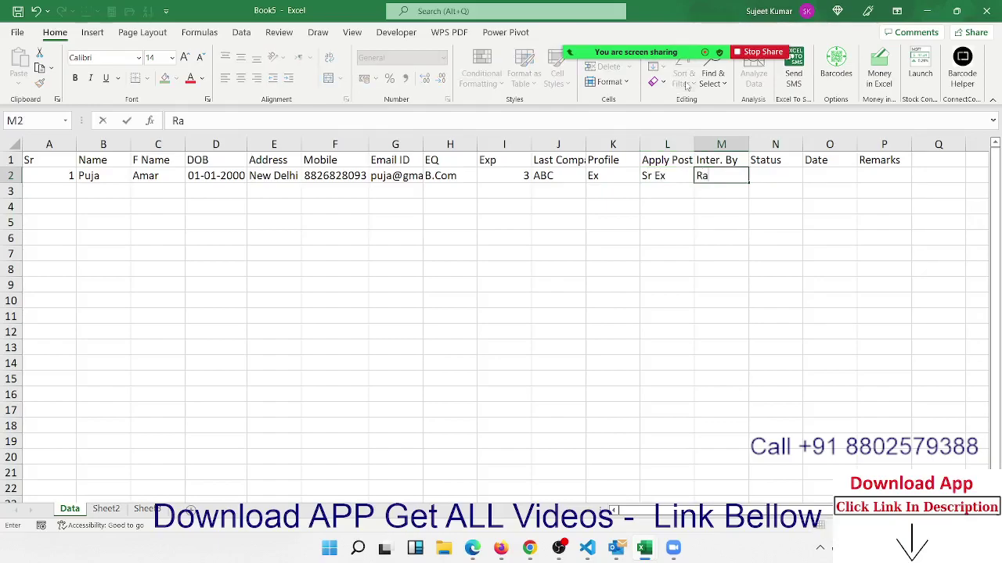
text(j)
key(Tab)
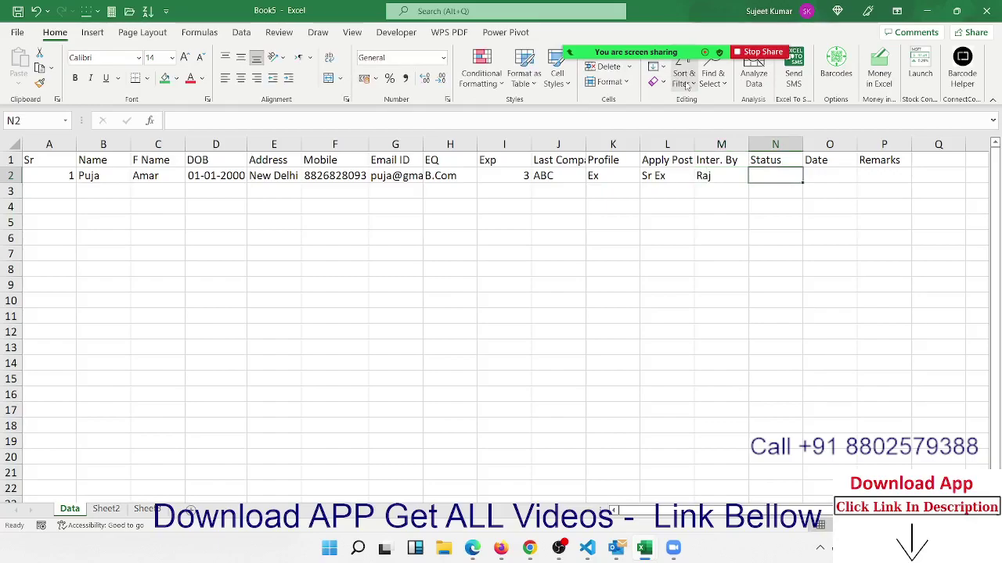
text(Select)
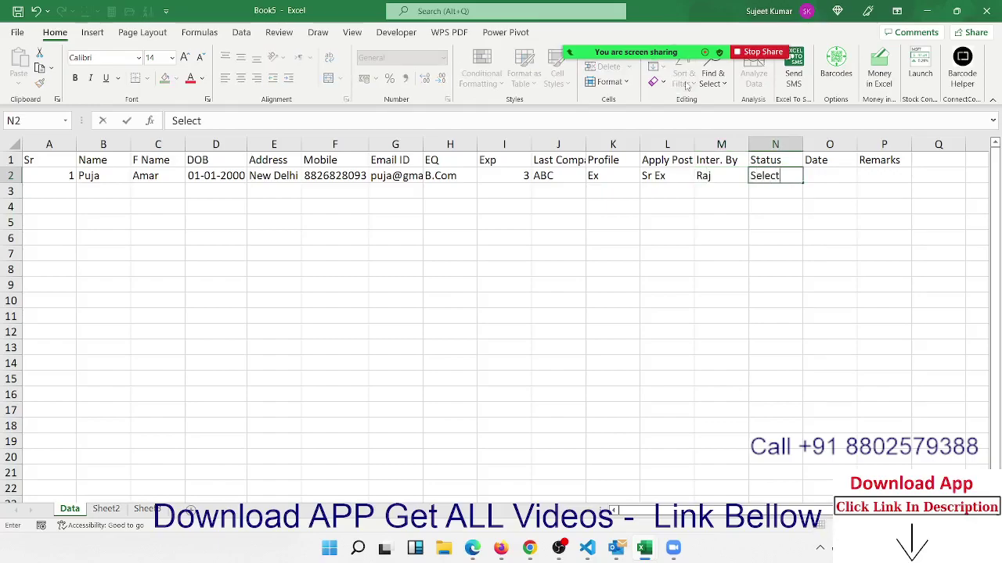
text(ed)
key(Tab)
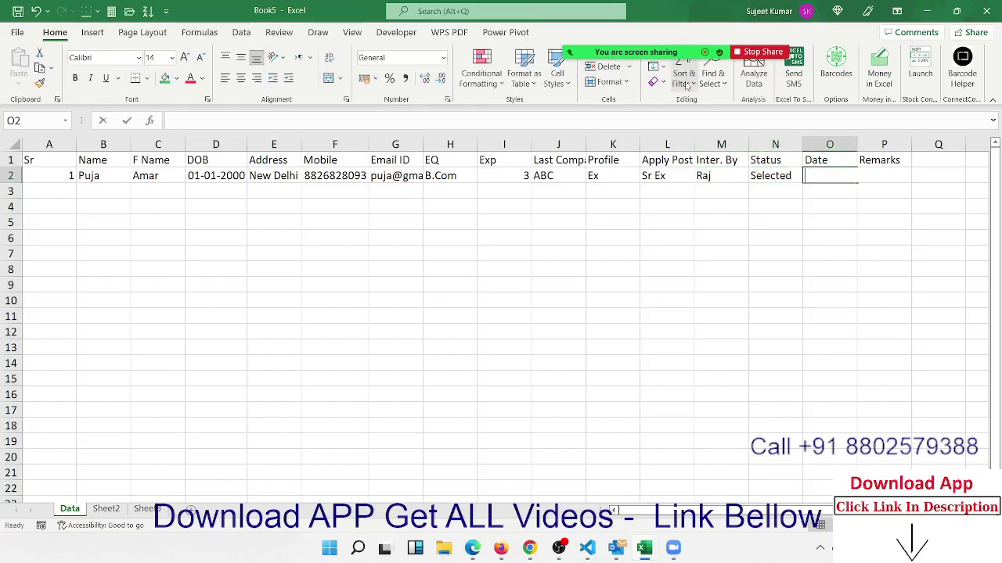
- Insert today's date in O2 and set the remark in P2 to 'Good in Excel'
key(ctrl+semicolon)
key(Return)
key(Up)
key(Right)
key(Right)
key(Right)
key(Right)
key(Right)
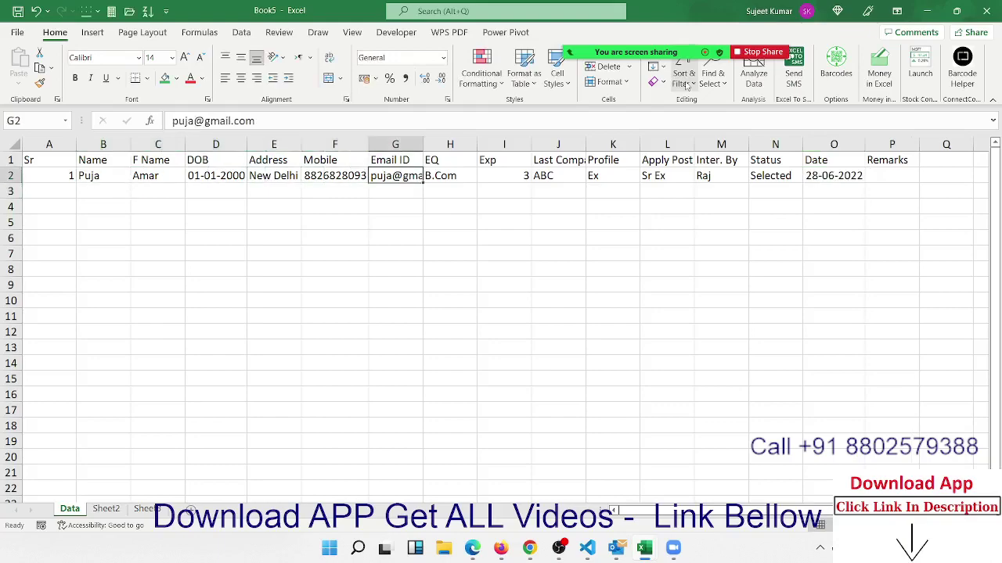
key(Right)
key(Right)
key(Right)
key(Right)
key(Right)
key(Right)
text(G)
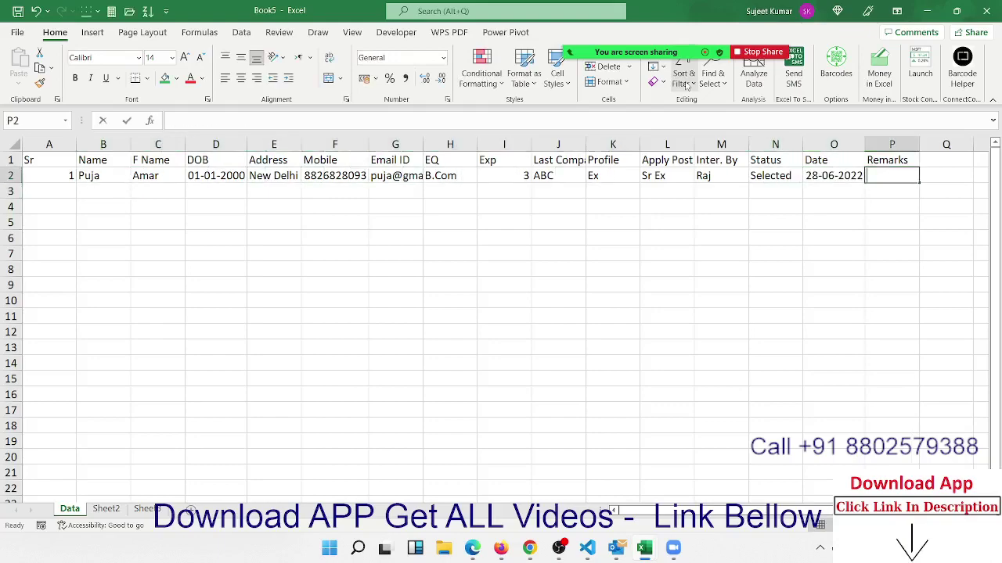
text(ood in )
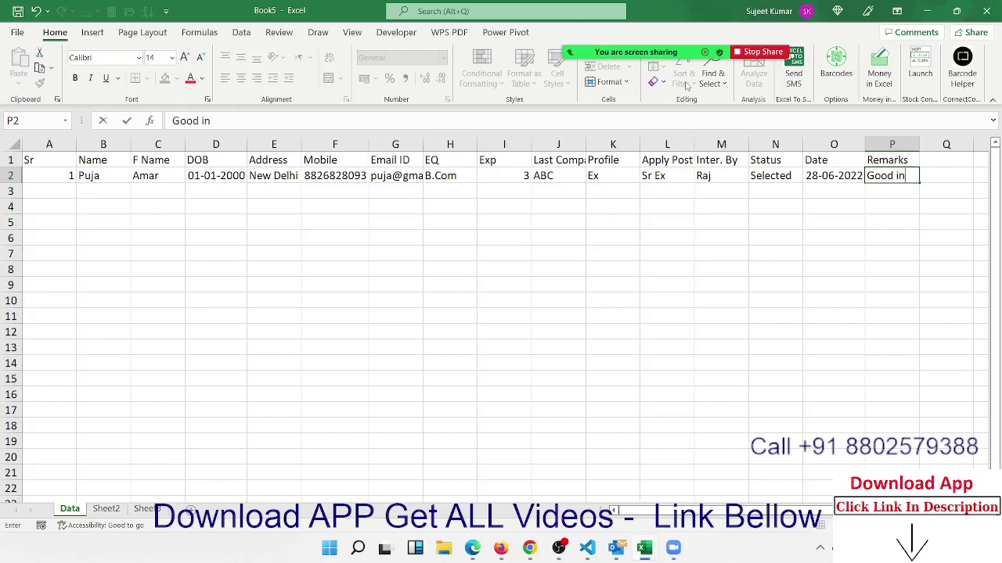
text(Monthly Sales Report)
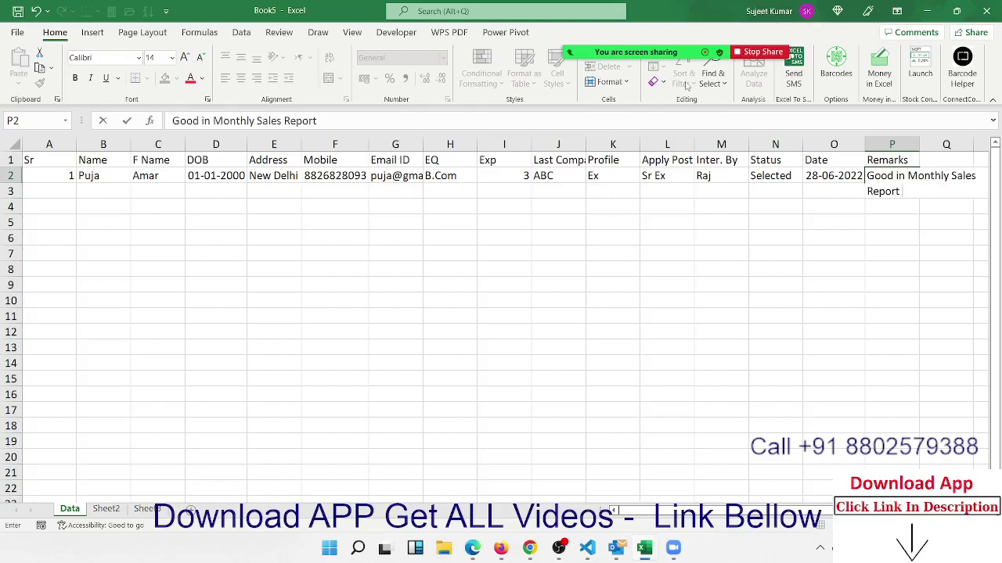
key(BackSpace)
key(BackSpace)
key(BackSpace)
key(BackSpace)
key(BackSpace)
key(BackSpace)
key(BackSpace)
key(BackSpace)
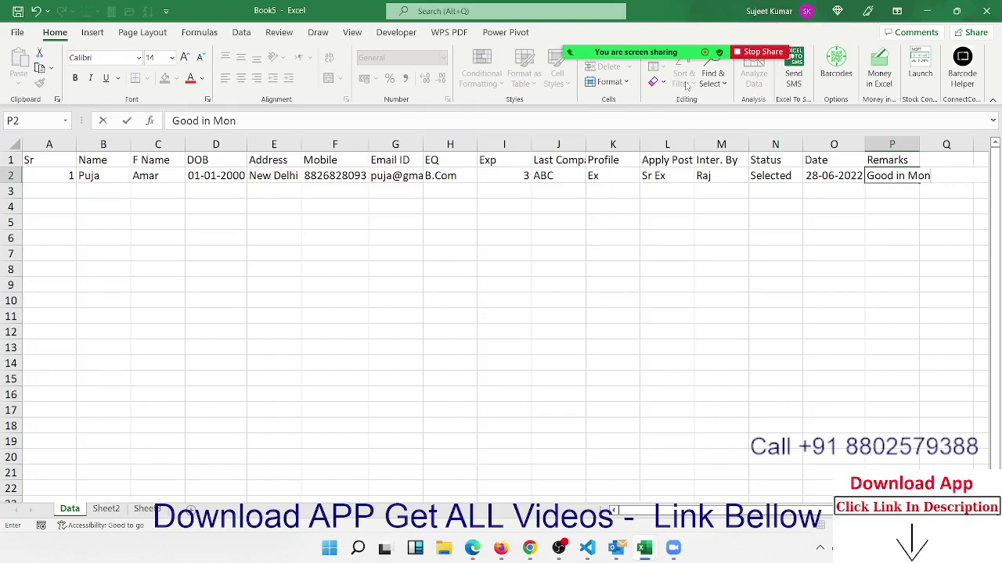
key(BackSpace)
key(BackSpace)
key(BackSpace)
text(Excel)
- Fill the first record down into rows 3–5 with Ctrl+D and renumber them 2, 3, 4
drag(11, 175, 14, 228)
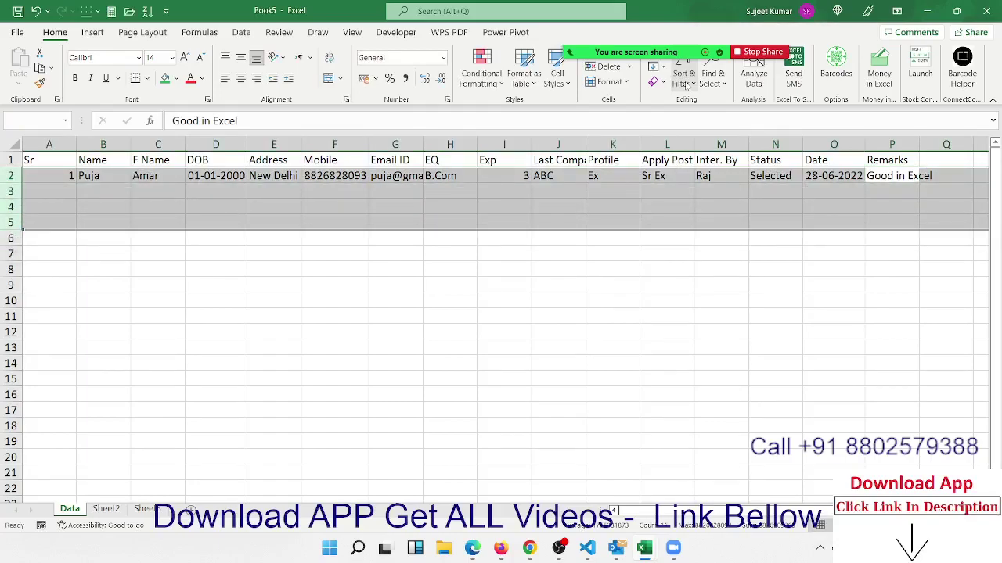
key(ctrl+d)
key(Left)
key(Home)
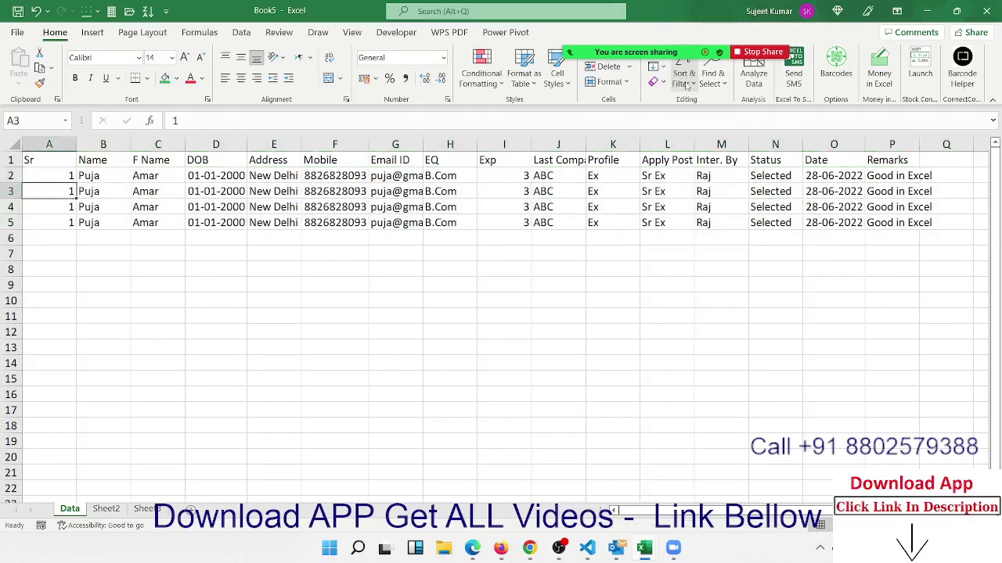
text(2)
key(Return)
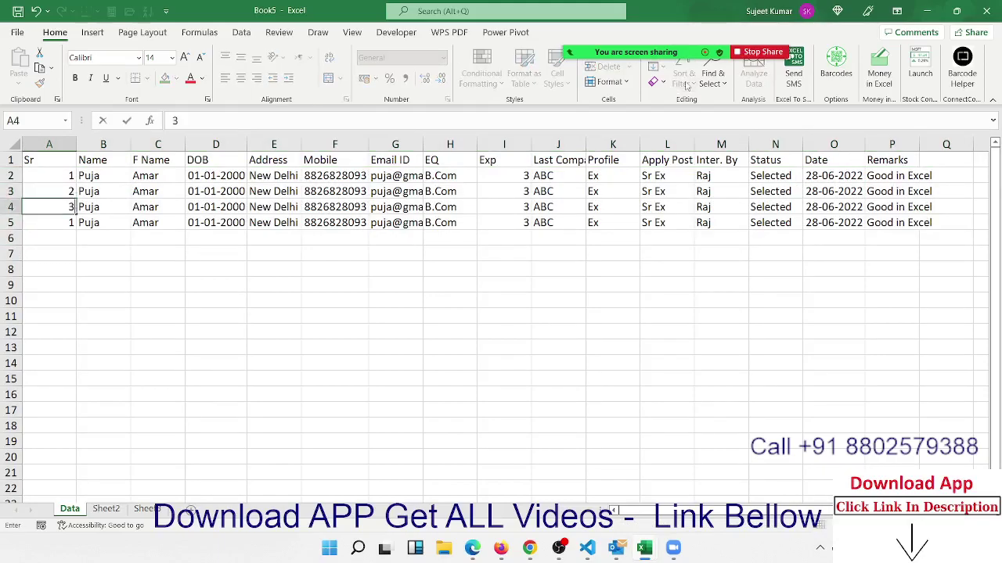
text(3)
key(Return)
text(4)
key(Tab)
- Replace the candidate names in rows 3 and 5 with two new names
key(Up)
key(Up)
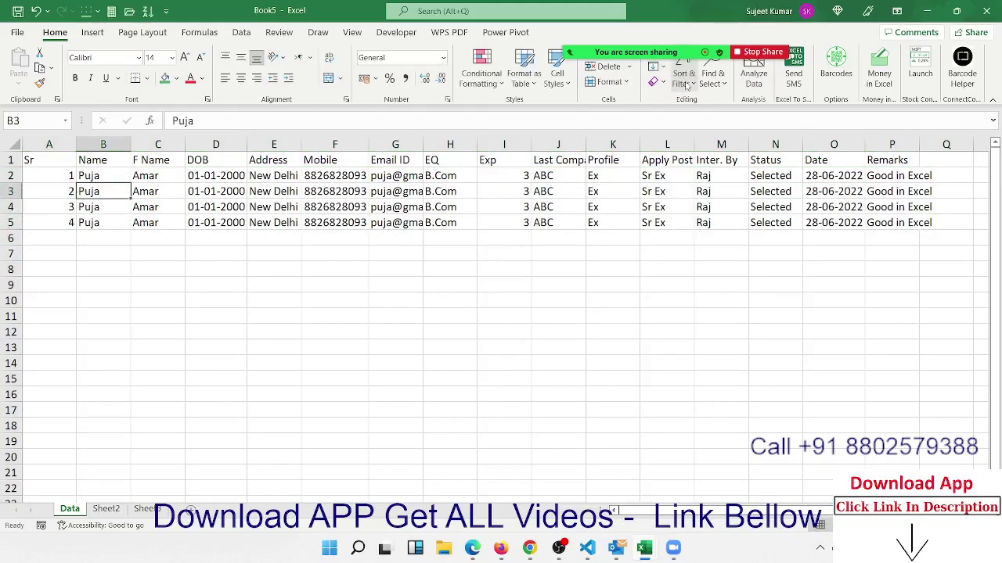
text(Ka)
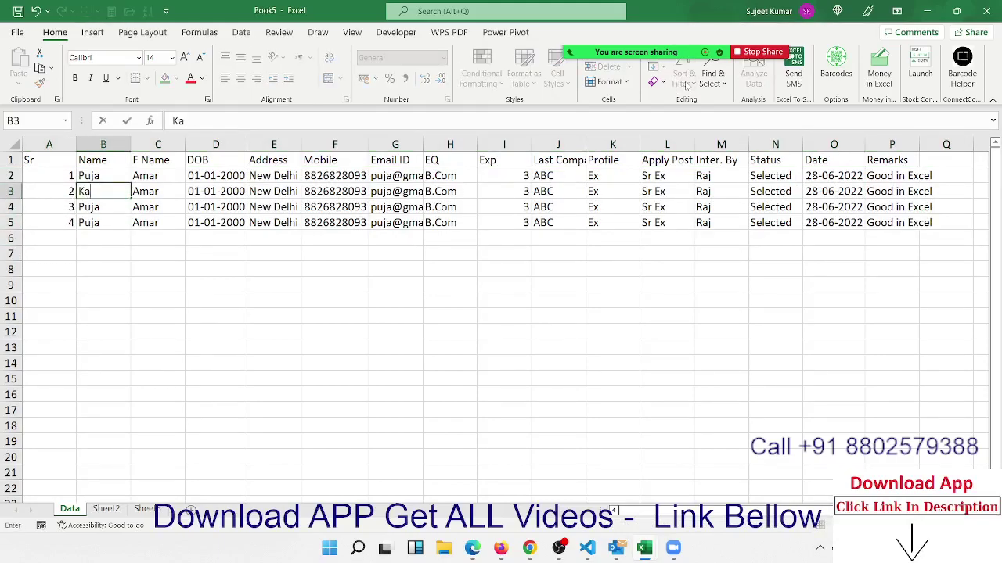
text(vita)
key(Return)
key(Return)
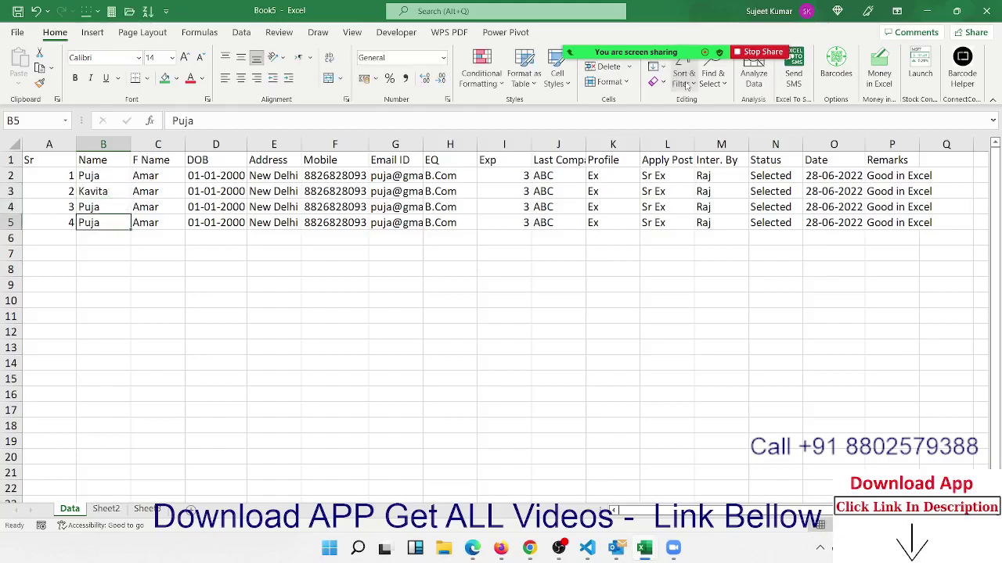
text(Ucay)
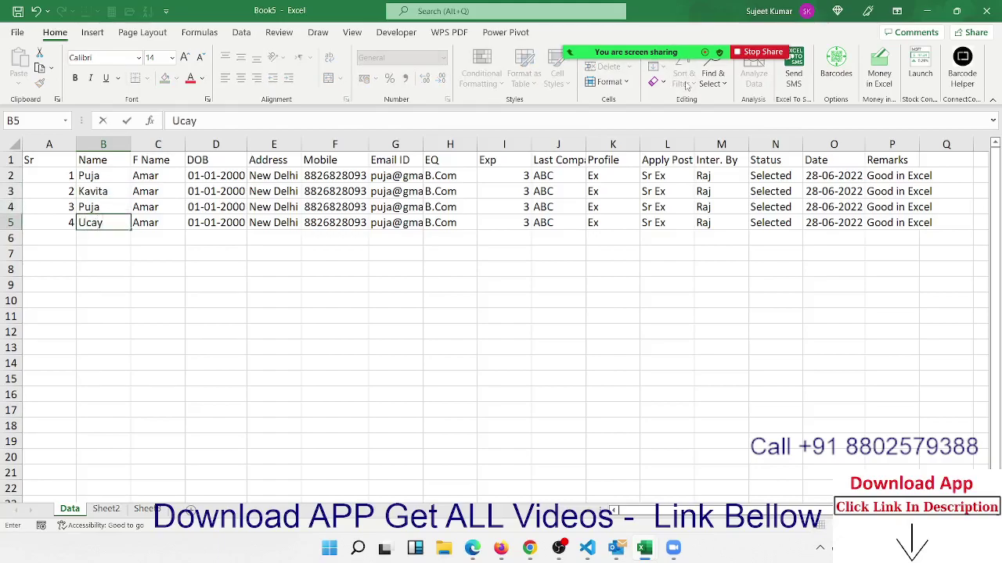
key(BackSpace)
key(BackSpace)
key(BackSpace)
text(da)
text(y)
key(Tab)
key(Tab)
key(Escape)
key(Up)
key(Up)
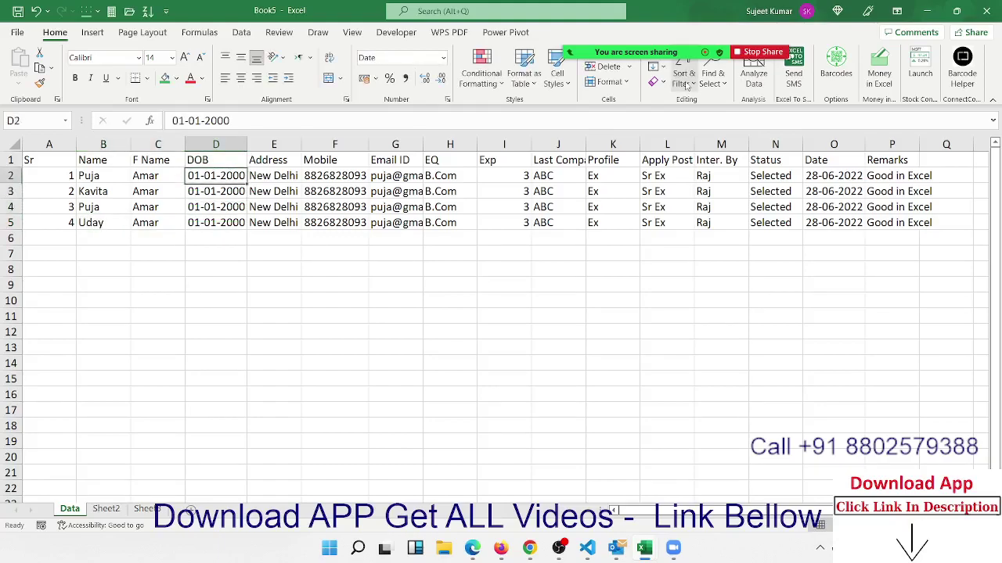
key(Right)
key(Right)
key(Right)
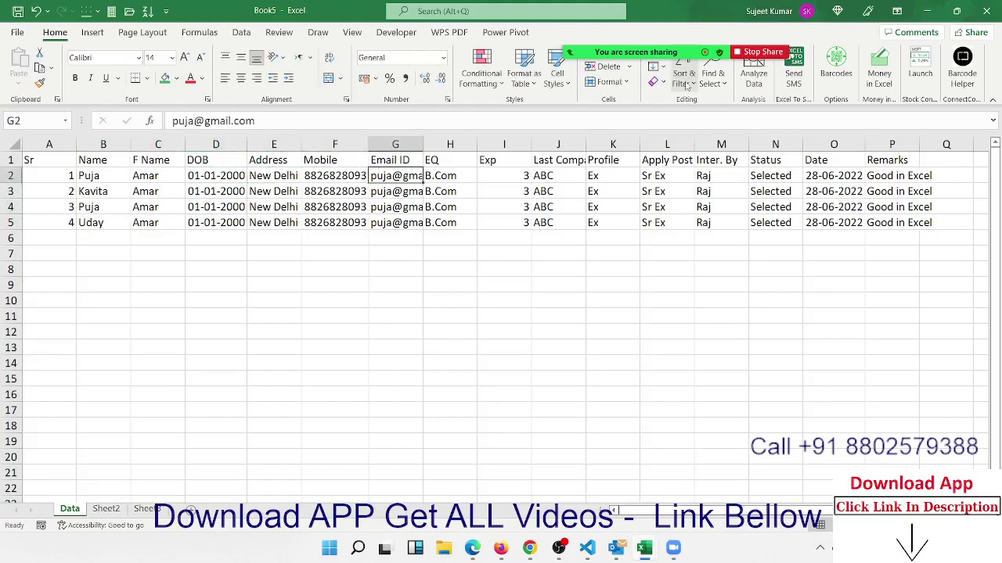
key(Left)
- Enter =F2+1 in F3 and fill it down to F5 for incrementing mobile numbers
key(Down)
text(=)
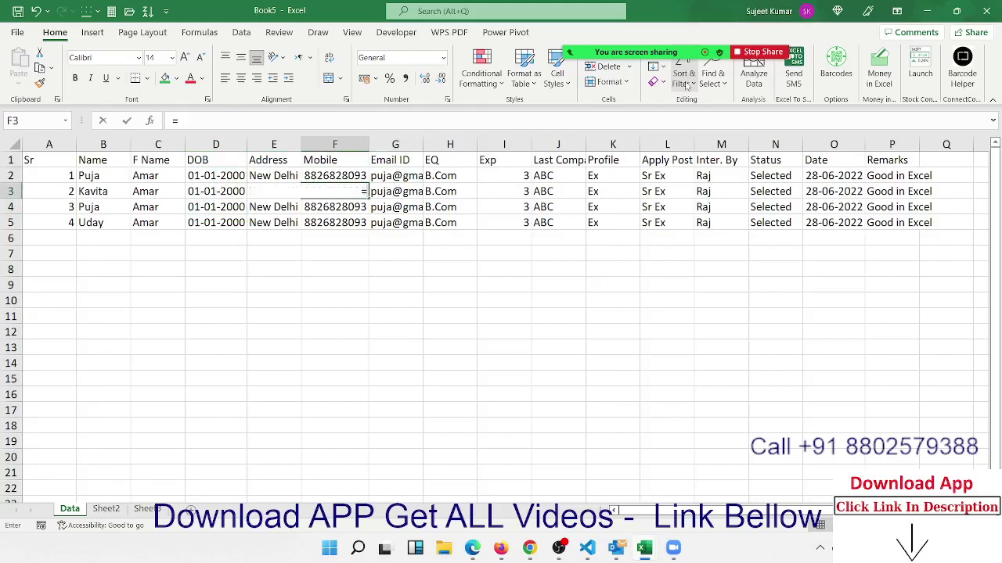
text(F2+1)
key(Return)
key(Up)
key(shift+Down)
key(shift+Down)
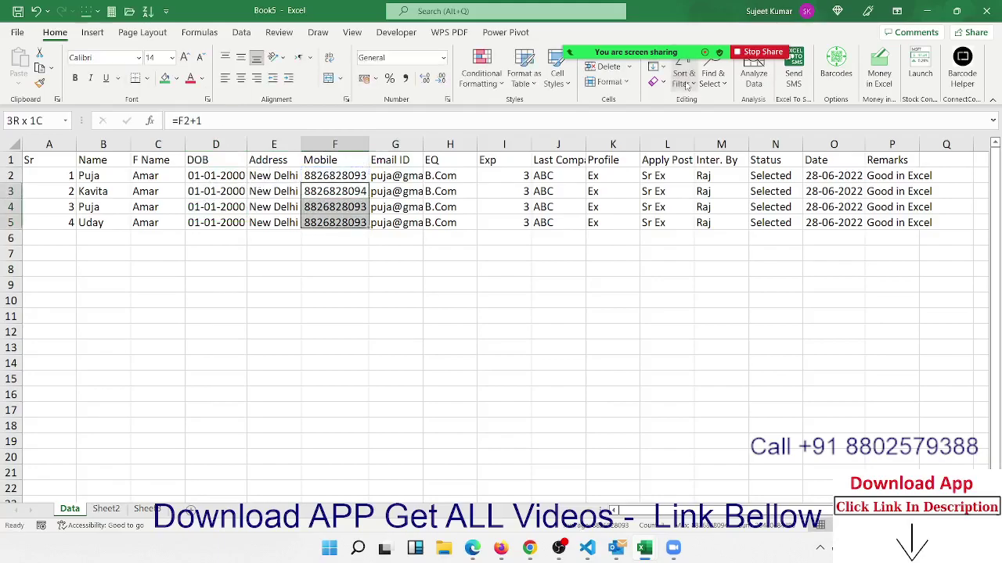
key(ctrl+d)
key(ctrl+q)
key(Escape)
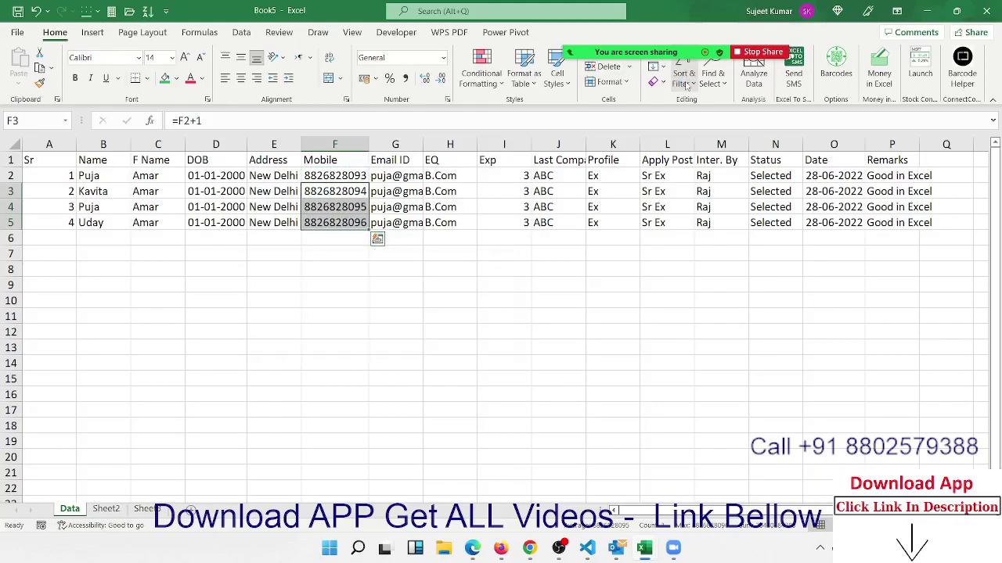
- Type new e-mail addresses for the row 3 and row 5 candidates
key(Right)
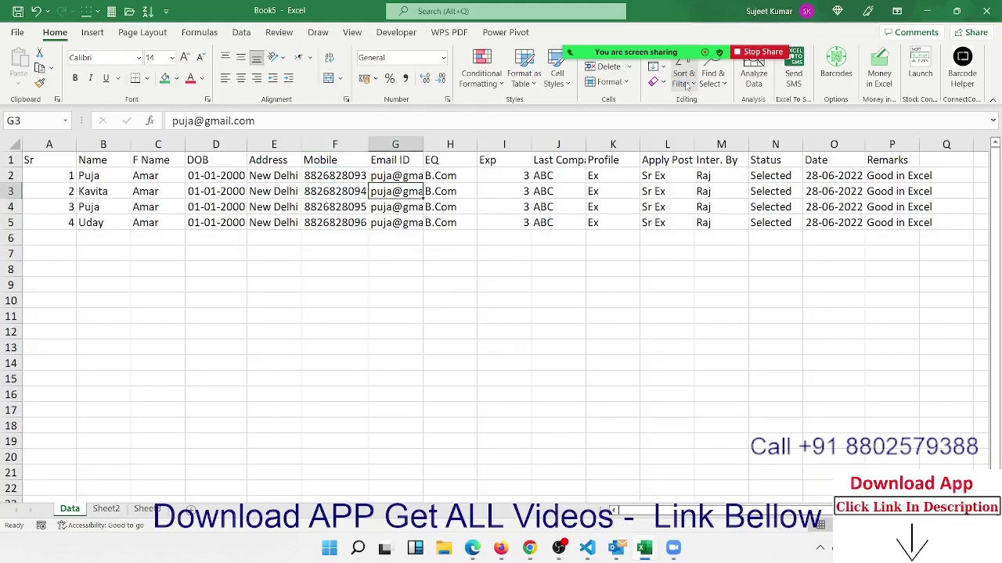
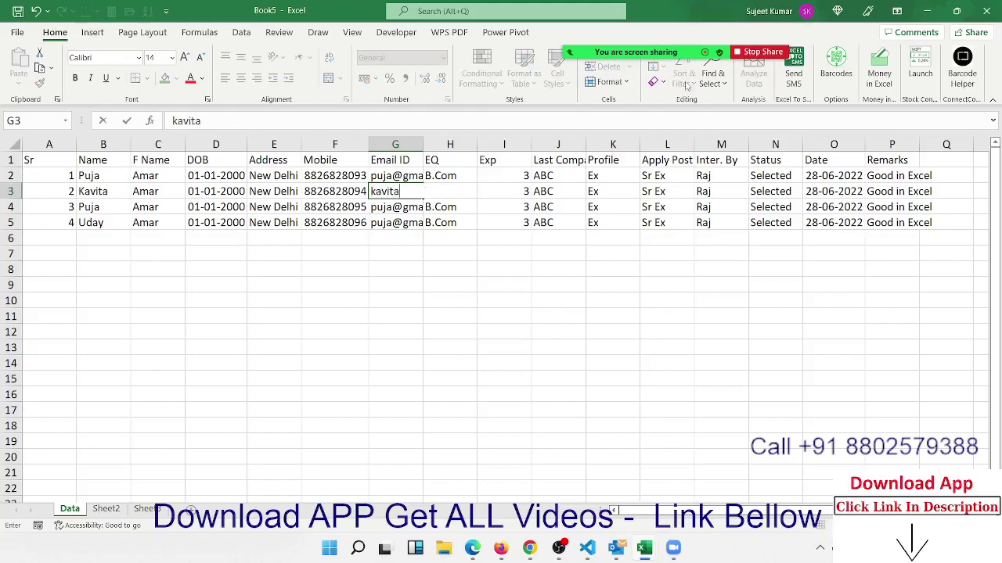
key(Tab)
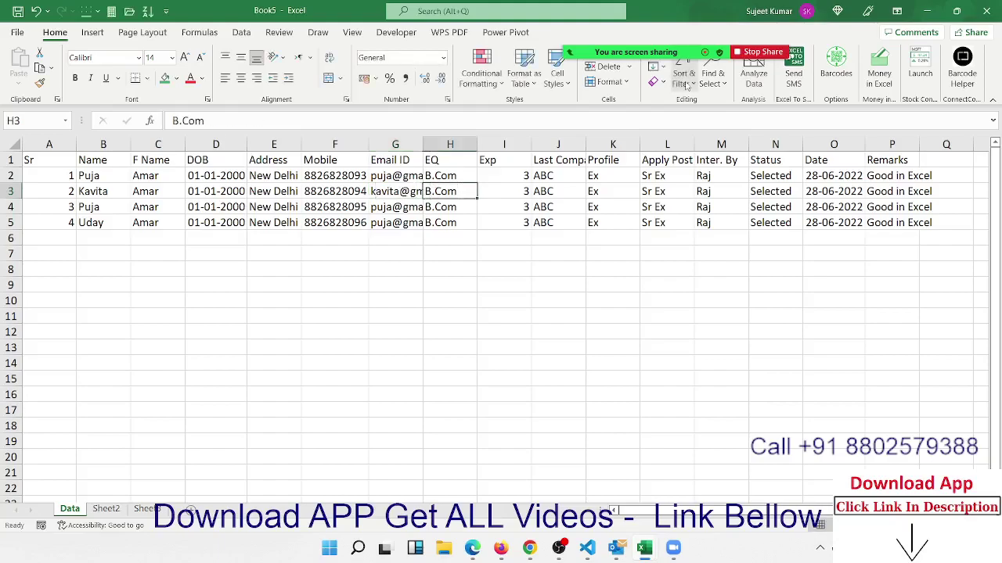
key(Down)
key(Left)
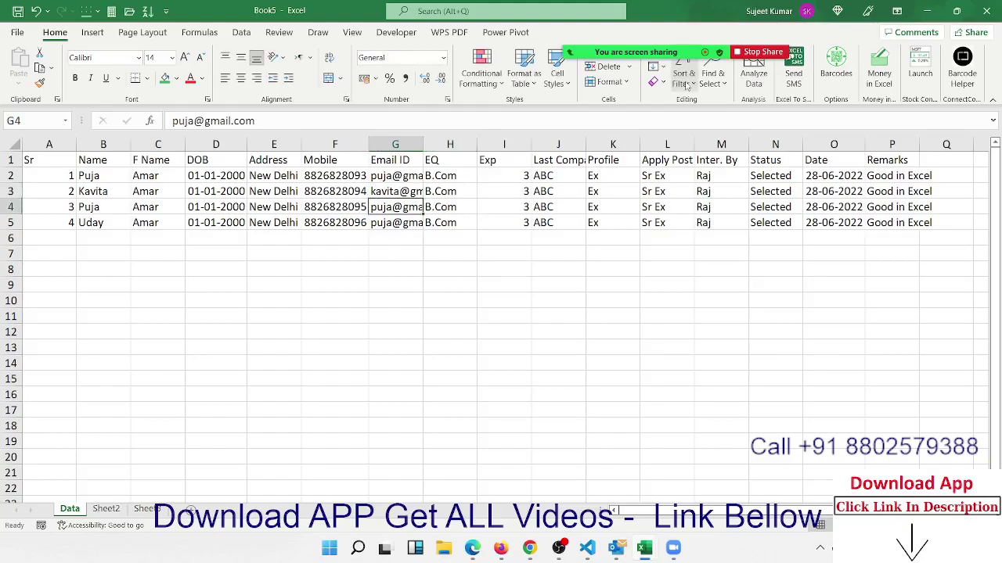
key(Down)
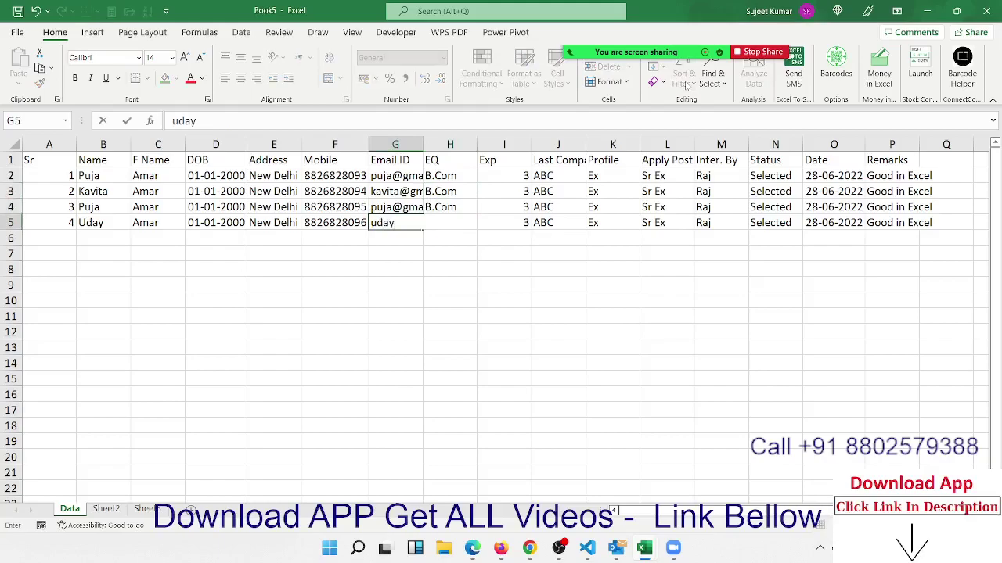
key(Return)
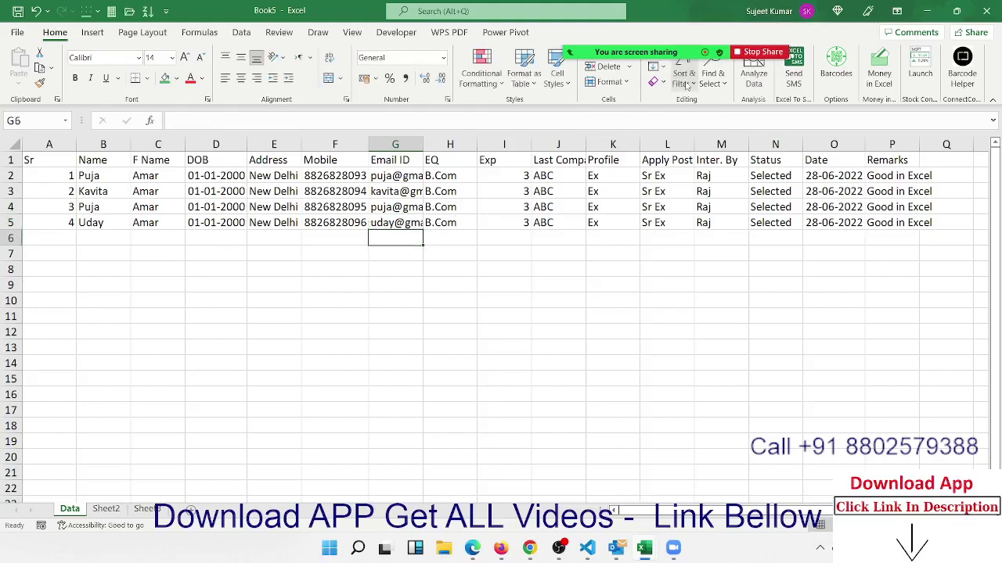
key(Right)
key(Right)
key(Right)
key(Right)
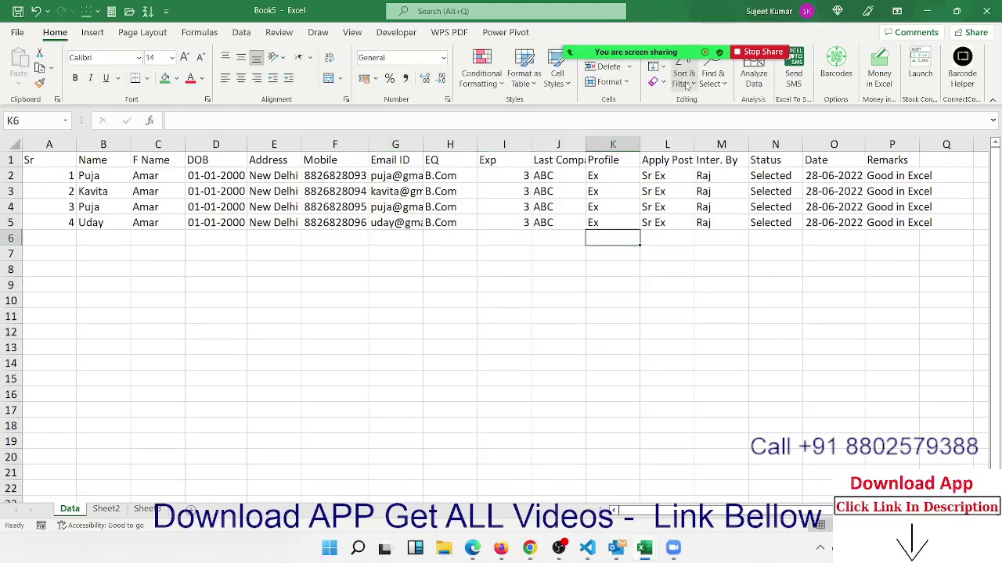
key(Left)
key(Left)
key(Left)
key(Left)
key(Left)
key(Left)
key(Left)
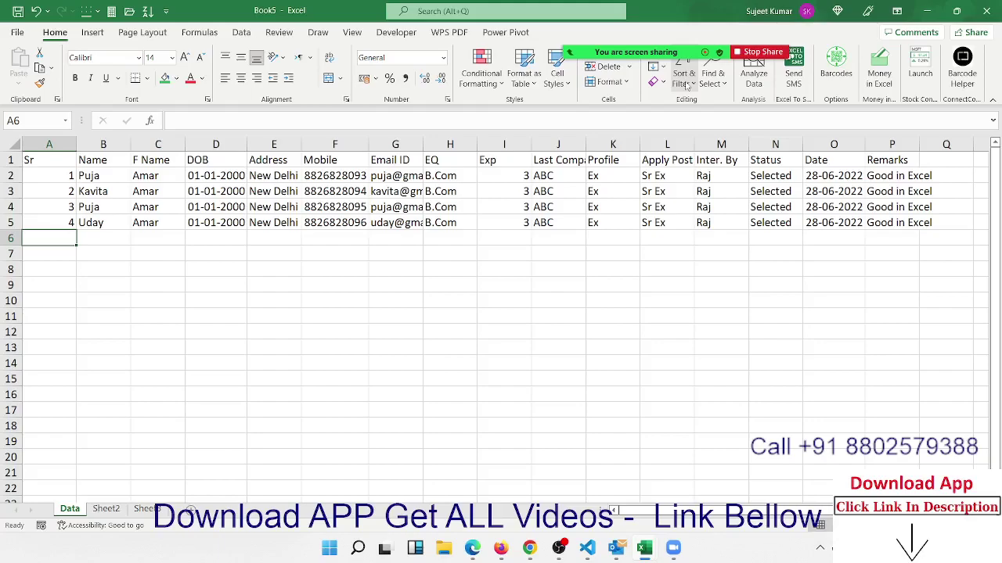
drag(63, 180, 93, 263)
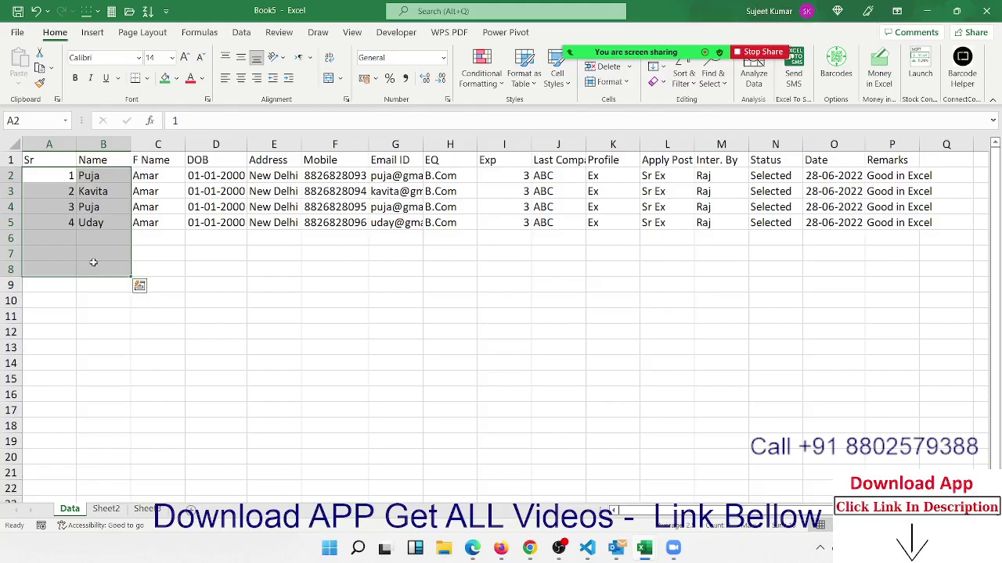
- Rename the second, empty sheet to Track
click(111, 510)
text(T)
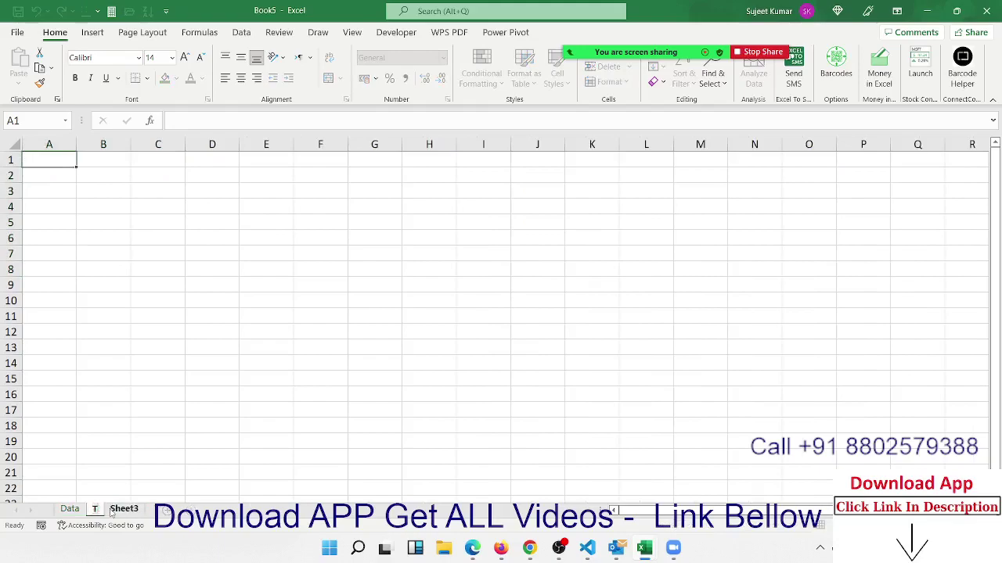
text(ra)
text(ch)
key(Return)
click(127, 427)
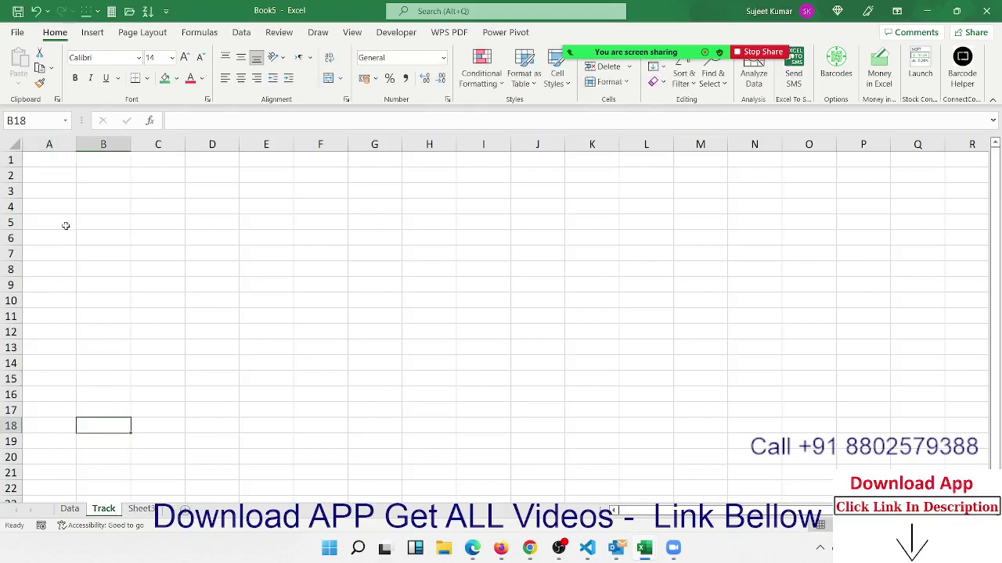
- Enter the labels Mobile in A3 and Email in D3
click(61, 200)
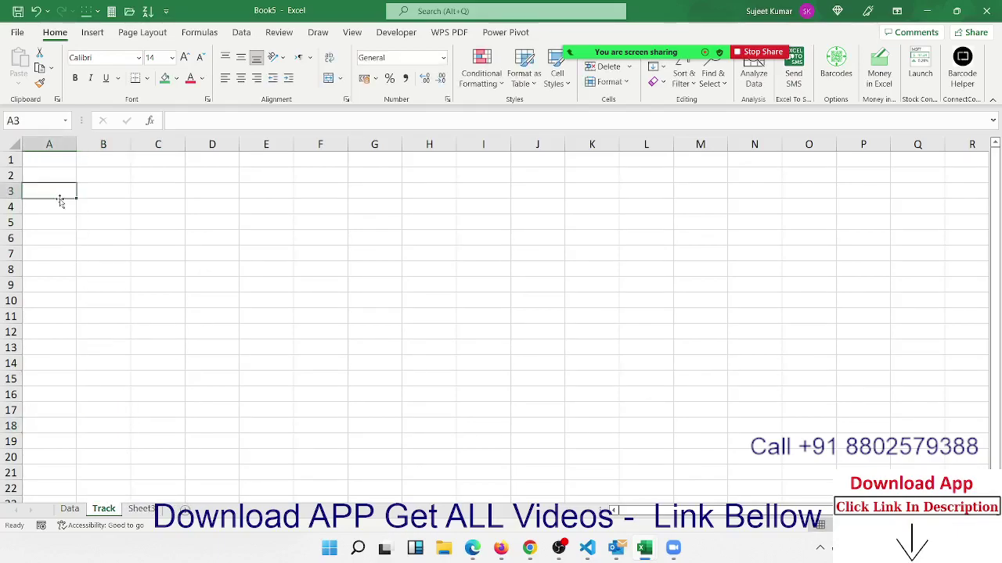
text(N)
key(BackSpace)
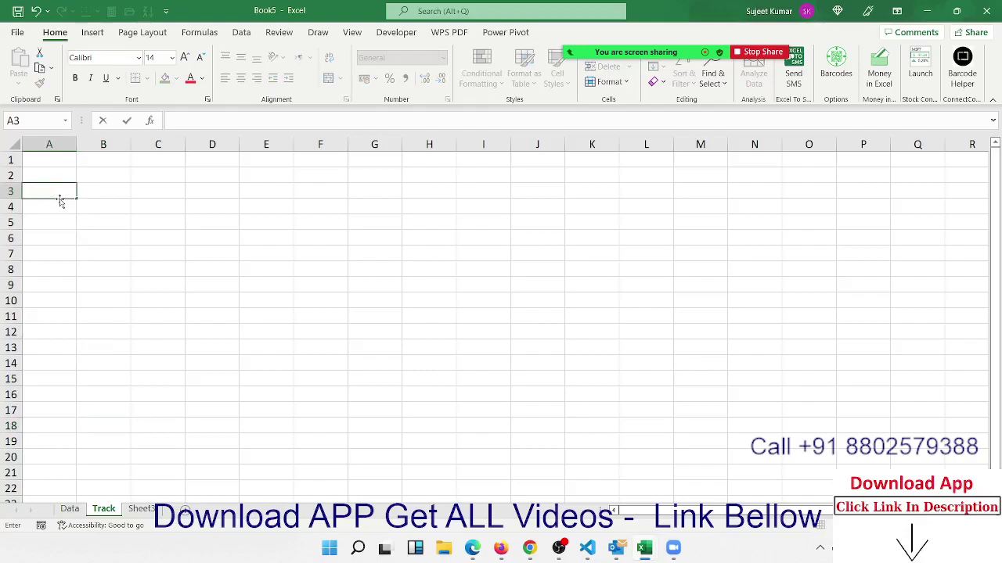
text(E)
key(BackSpace)
text(M)
text(obile)
key(Tab)
key(Tab)
key(Tab)
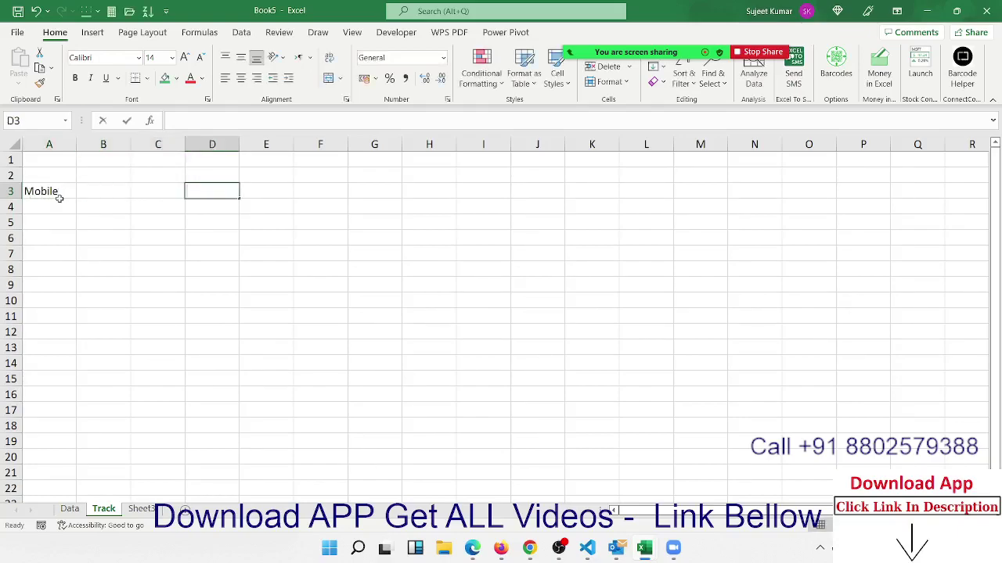
text(Email)
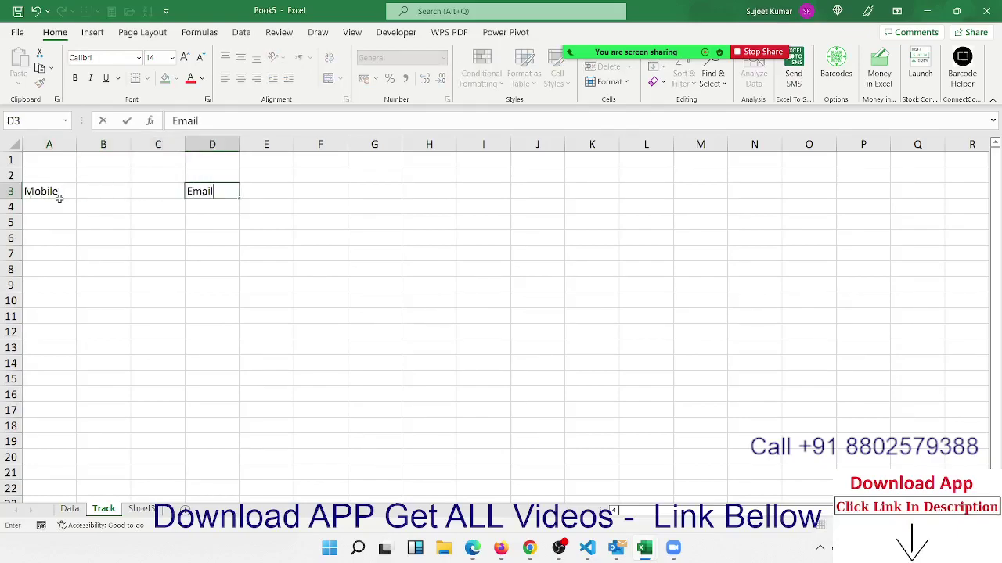
key(Return)
- Merge E3:G3 into a single email entry field
key(Up)
key(Right)
key(shift+Right)
key(shift+Right)
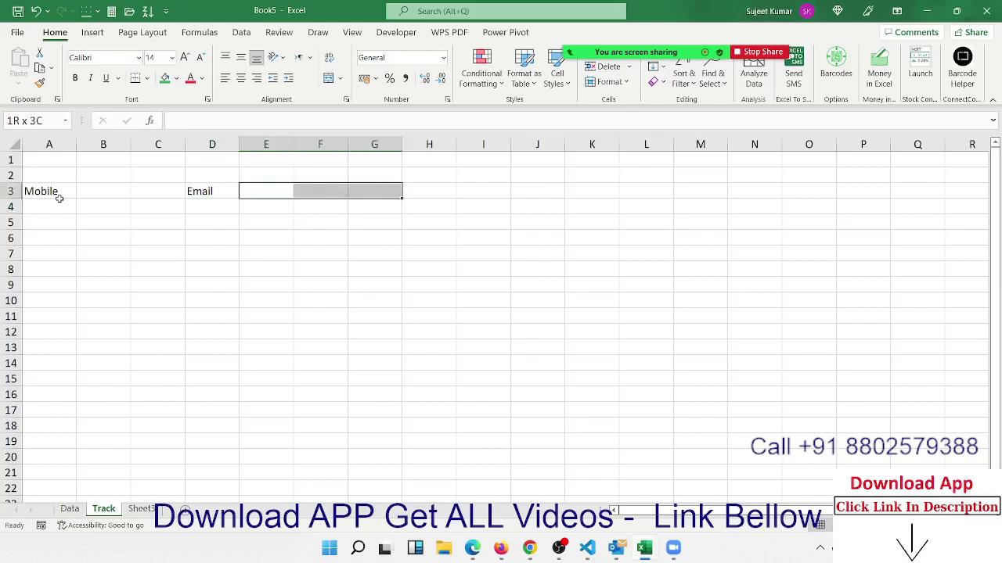
click(328, 78)
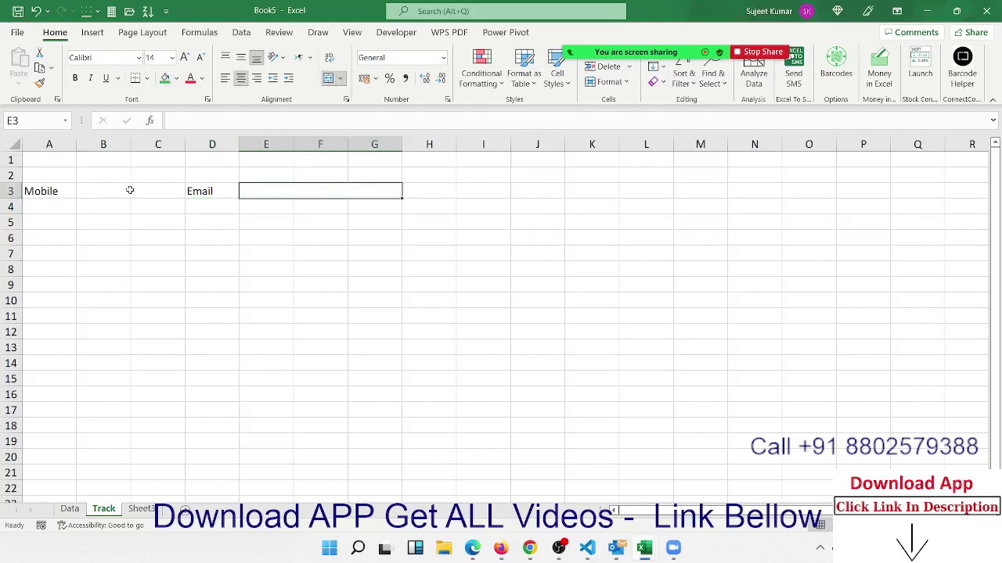
- Shade B3 and the merged E3:G3 field green, widening column B slightly
click(110, 193)
click(164, 77)
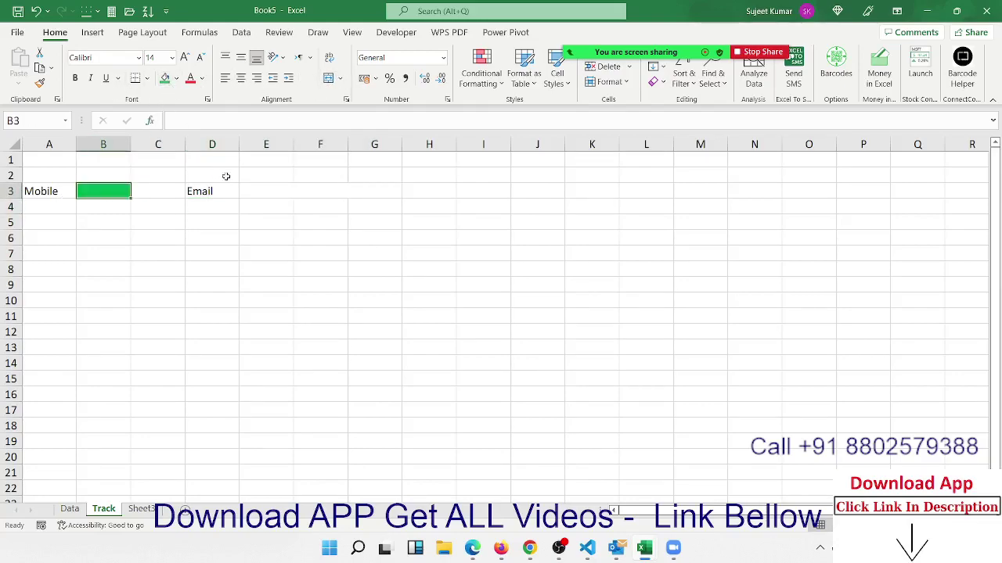
drag(130, 145, 142, 145)
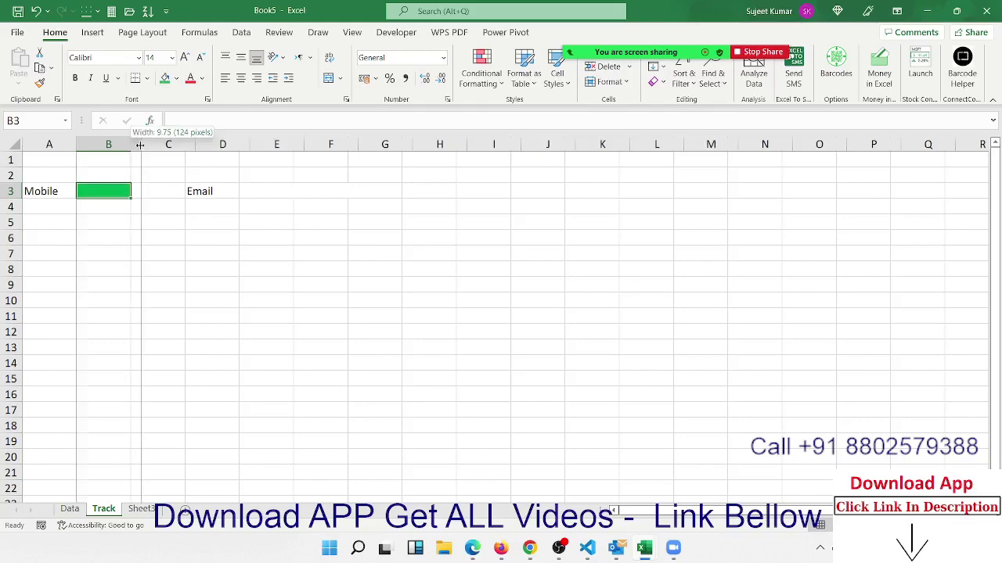
click(264, 192)
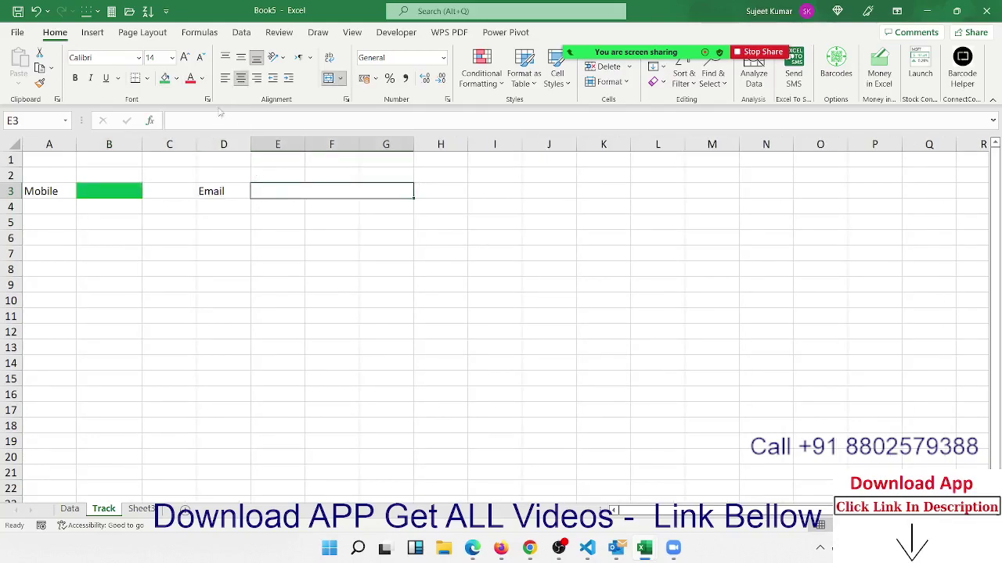
click(165, 77)
- Add bottom borders under the Mobile pair A3:B3 and the Email range D3:G3
click(54, 211)
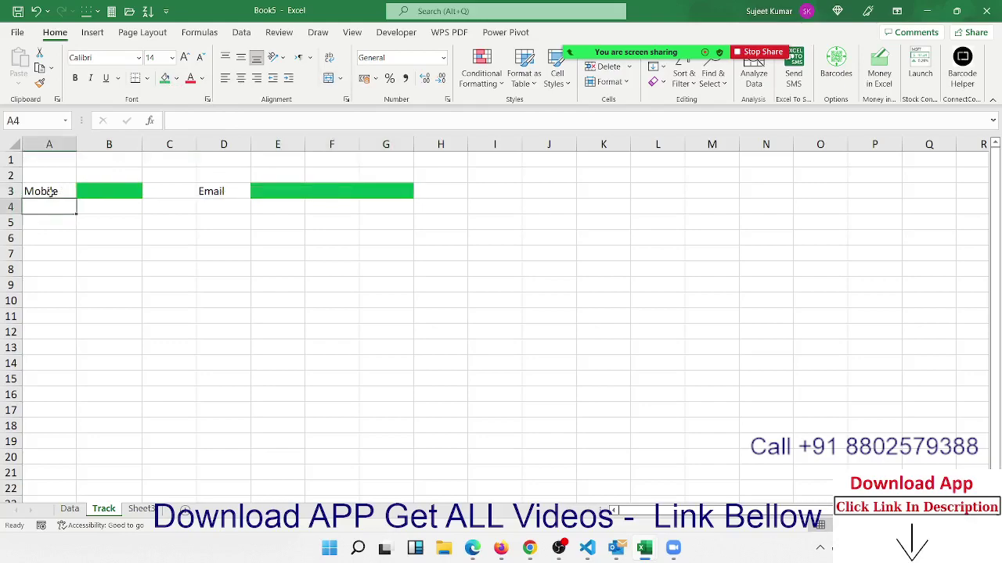
drag(51, 194, 135, 192)
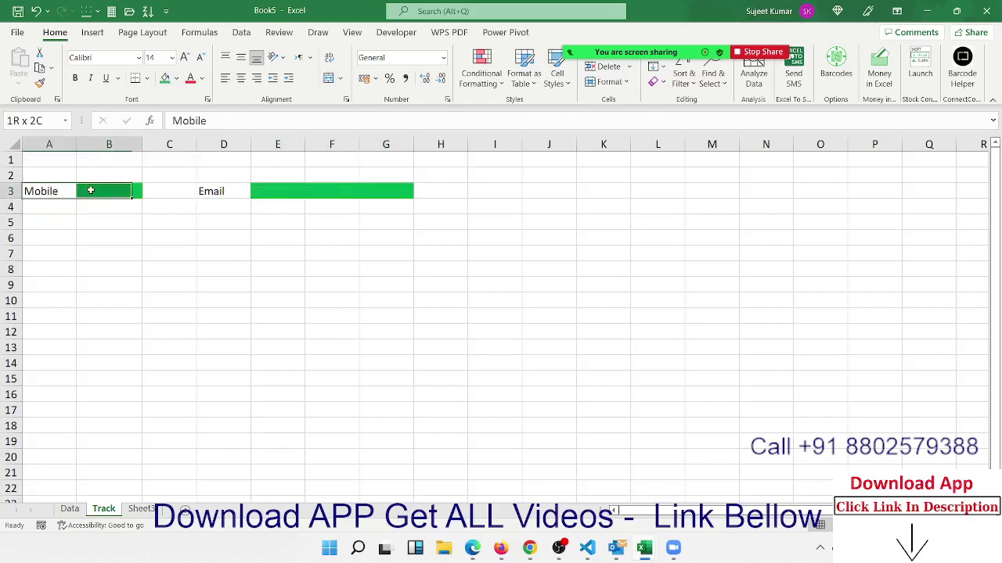
click(227, 226)
drag(241, 191, 292, 187)
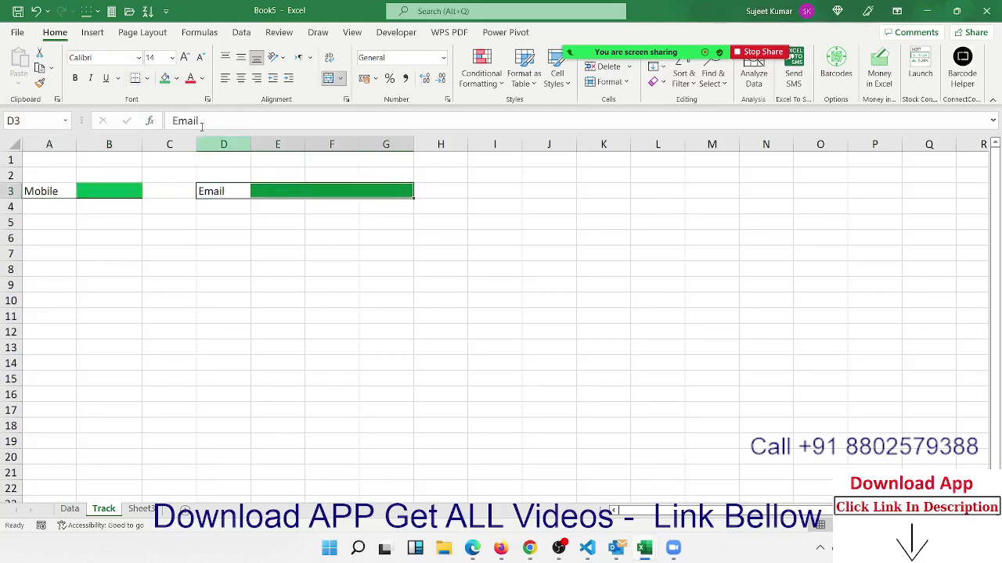
click(181, 225)
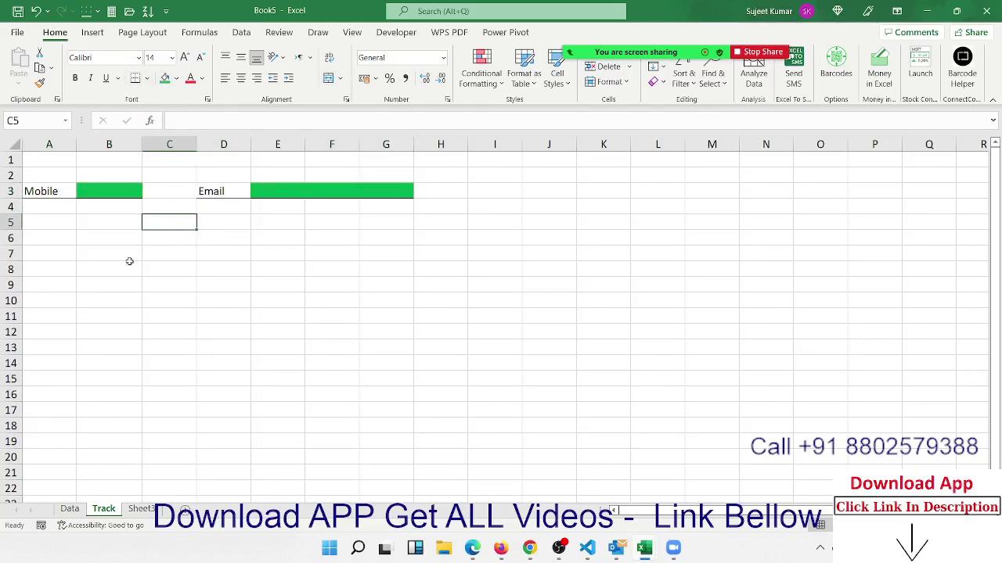
click(56, 234)
click(478, 200)
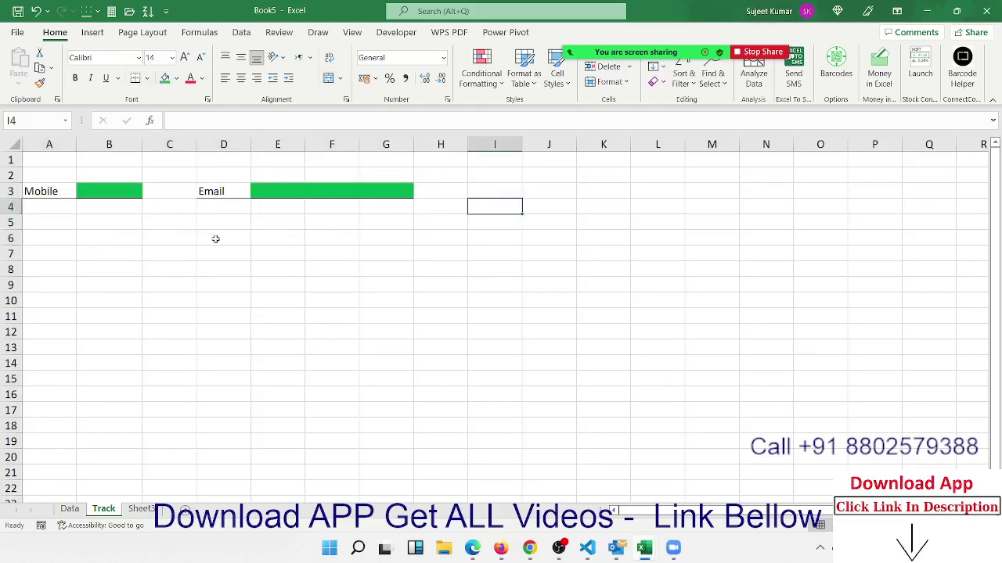
- Type Name in I3, F Name in K3 and DOB in M3, removing DOB's stray backslash
click(489, 188)
text(Name)
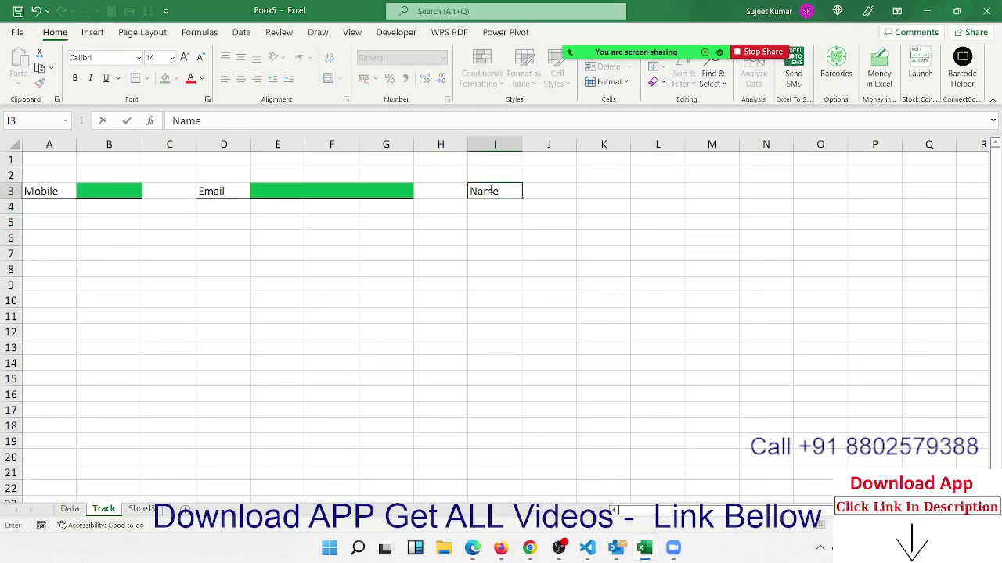
key(Tab)
key(Tab)
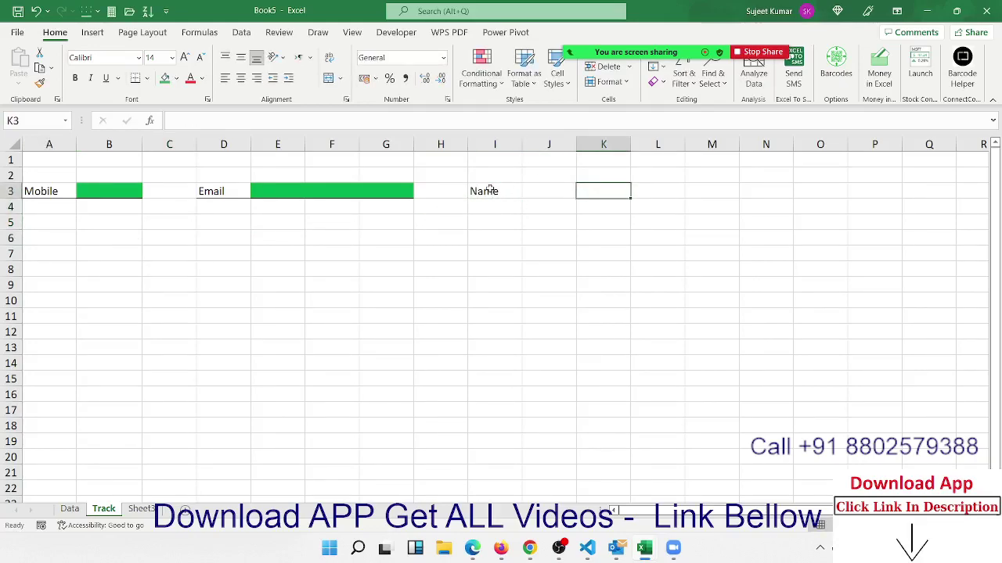
text(F)
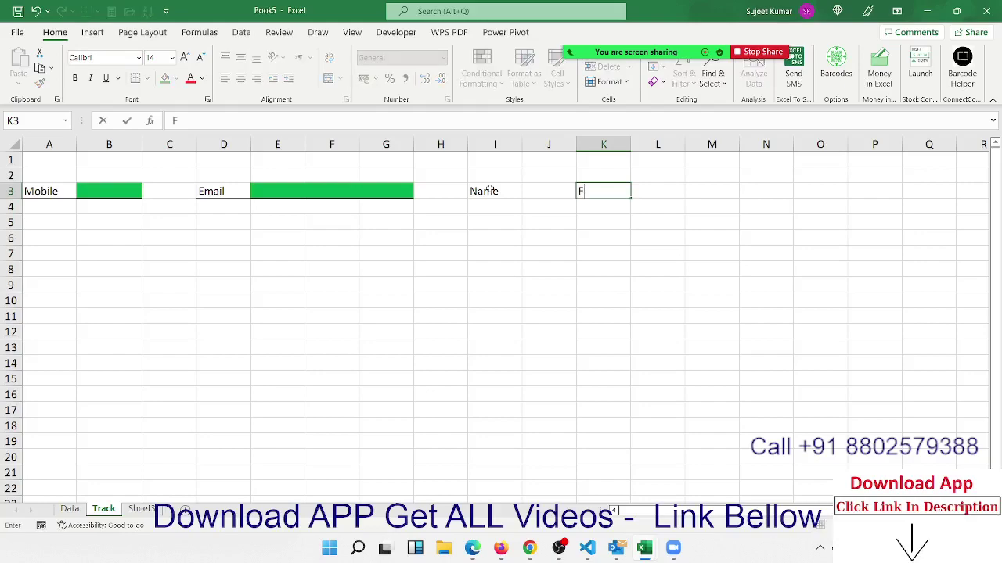
text( Name)
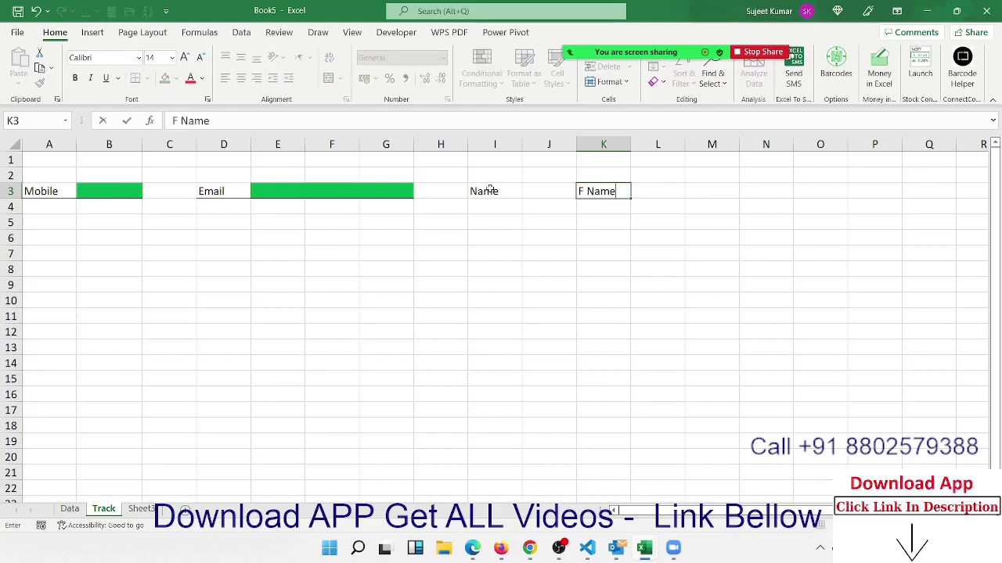
key(Tab)
key(Tab)
text(DO)
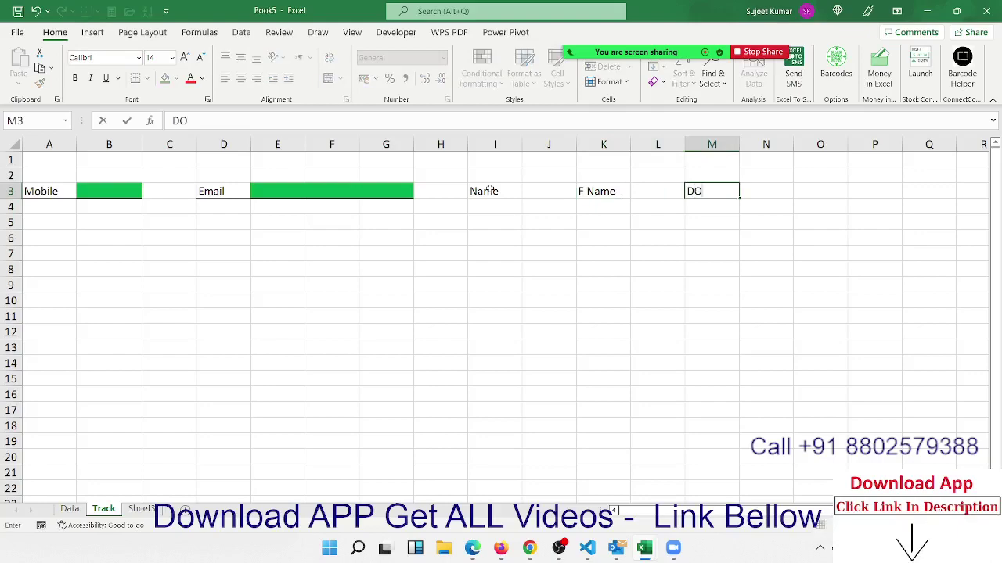
text(B\)
key(Return)
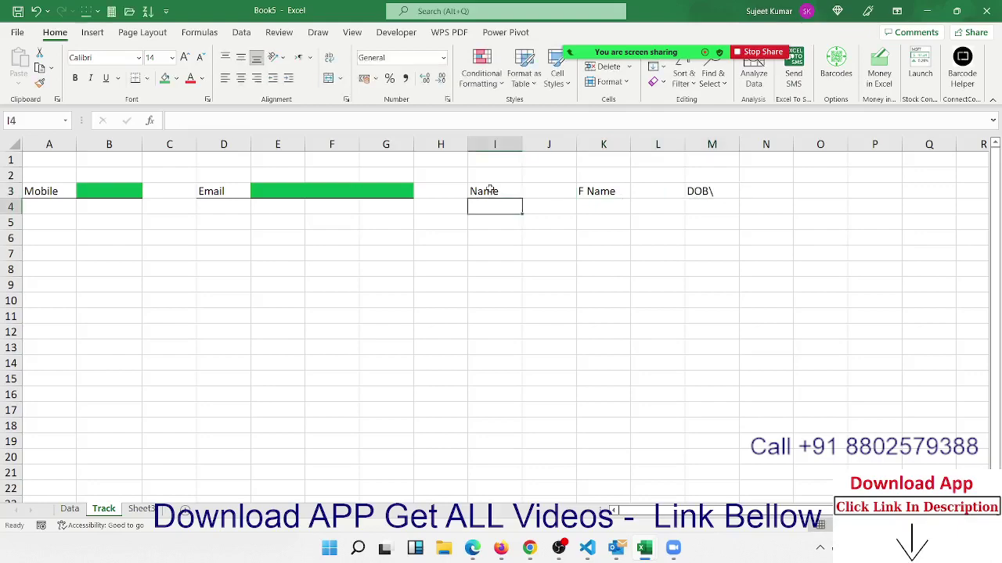
double_click(726, 192)
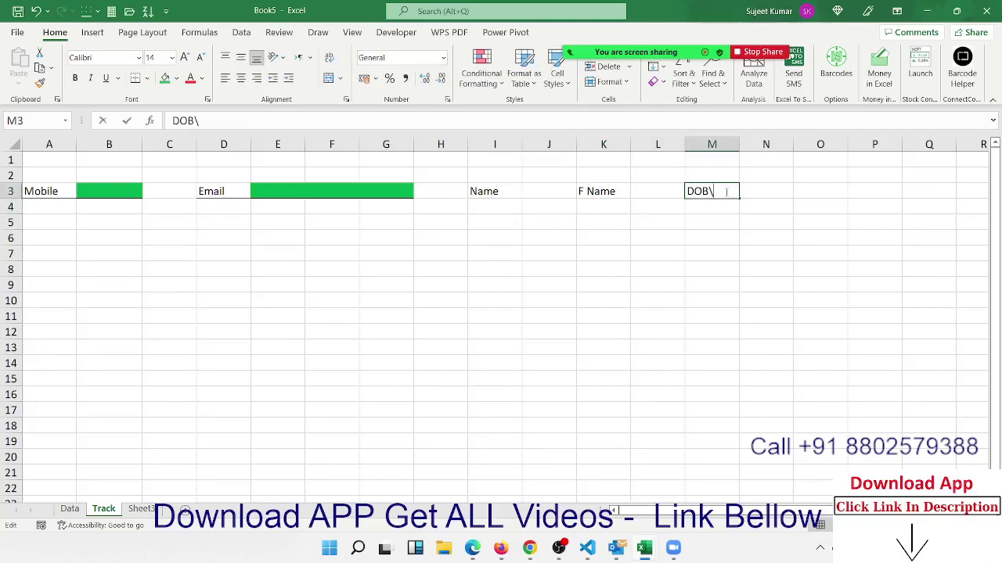
key(BackSpace)
key(Return)
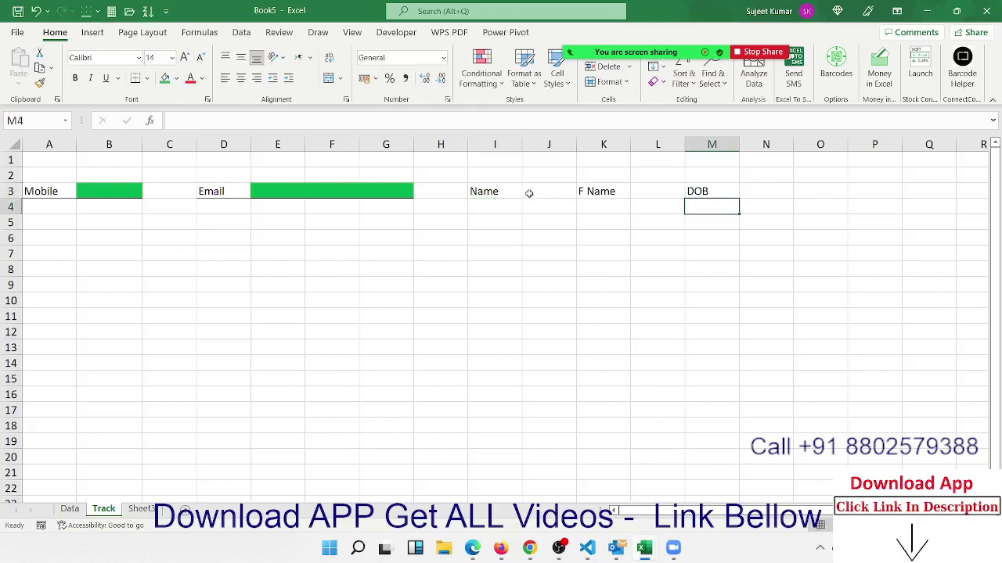
click(528, 196)
- Add bottom borders under the I3:J3, K3:L3 and M3:N3 label pairs
drag(507, 192, 529, 193)
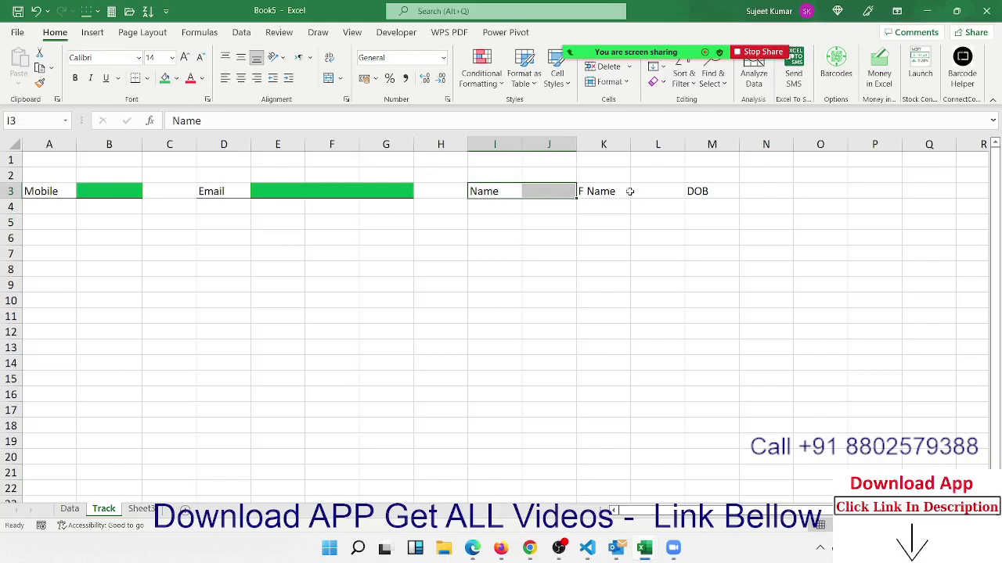
drag(616, 192, 638, 192)
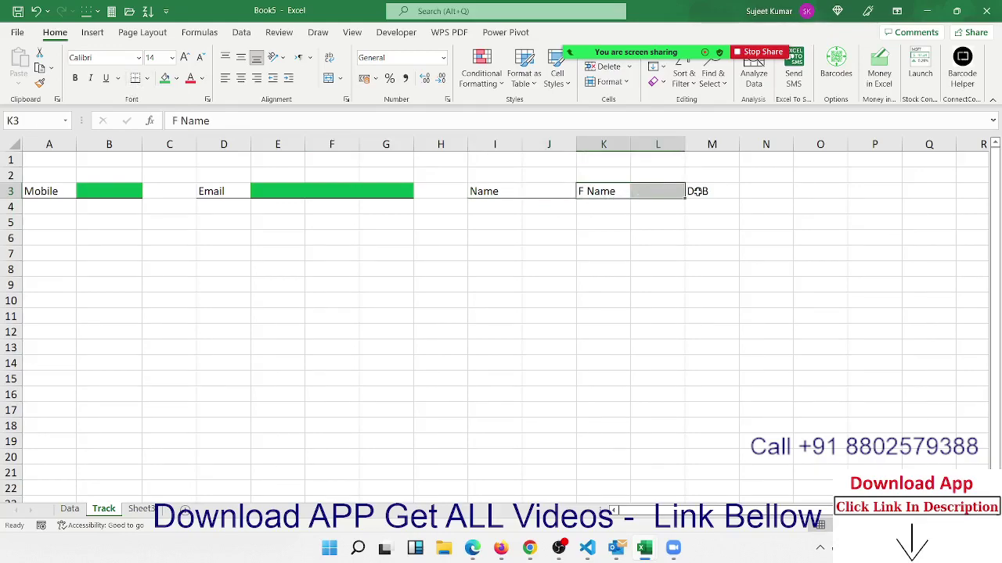
drag(701, 192, 742, 191)
key(F4)
click(704, 242)
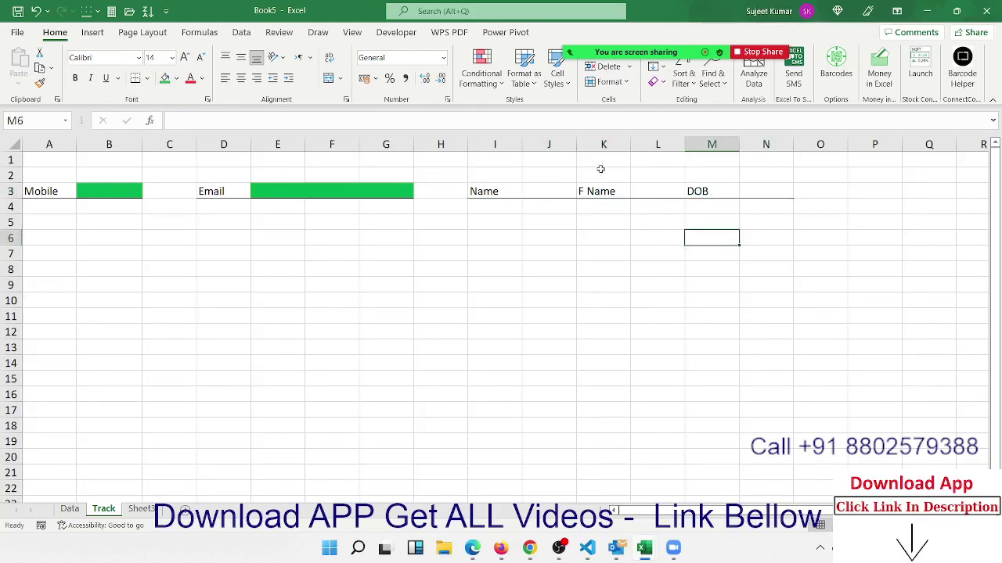
click(601, 143)
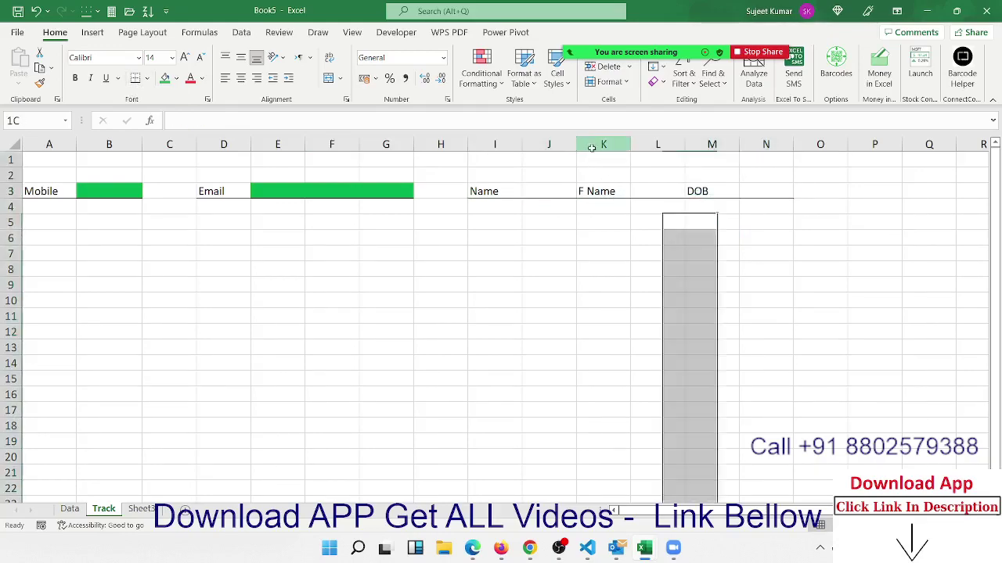
- Fill the entry cells J3, L3 and N3 green
click(550, 195)
click(164, 77)
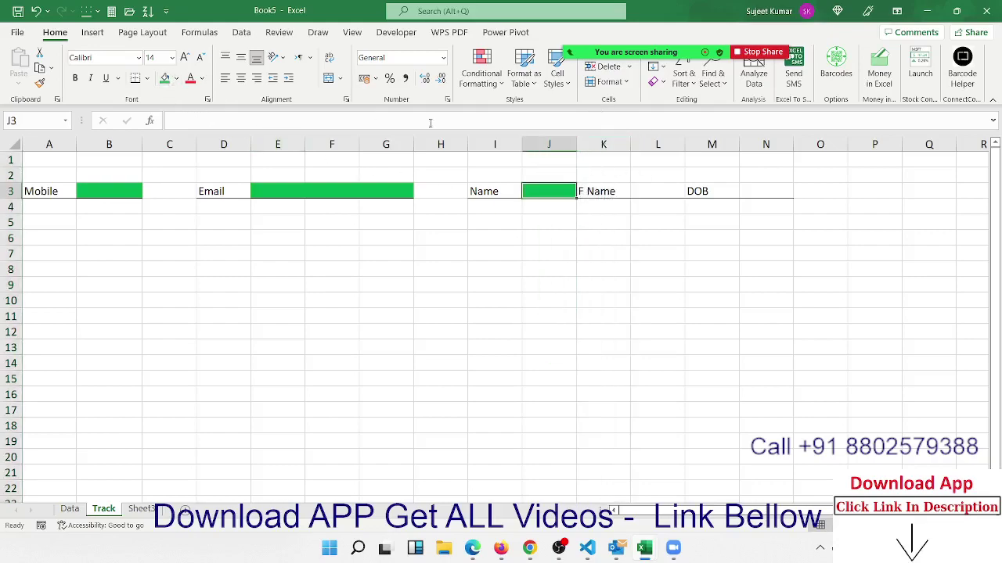
click(665, 191)
click(165, 77)
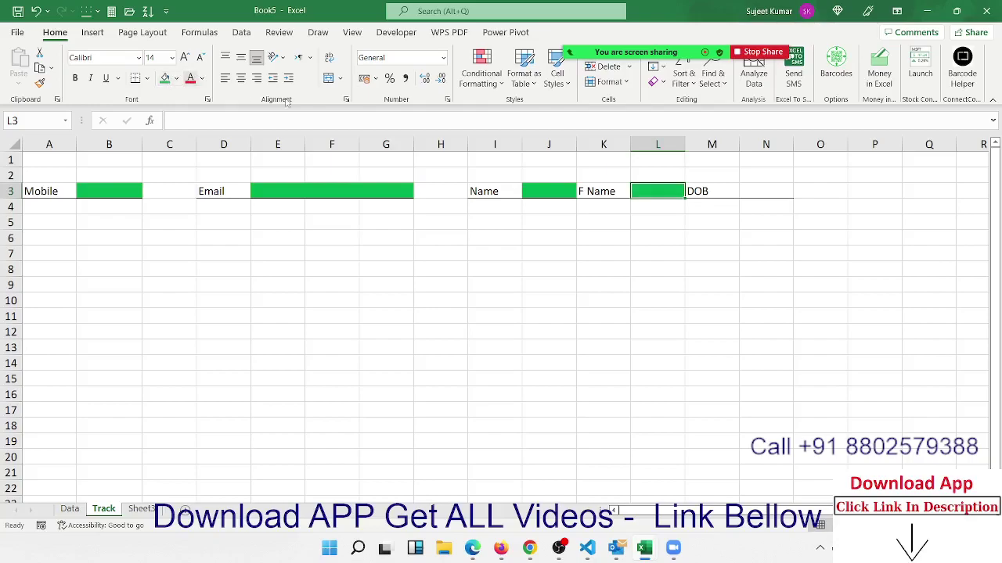
click(760, 190)
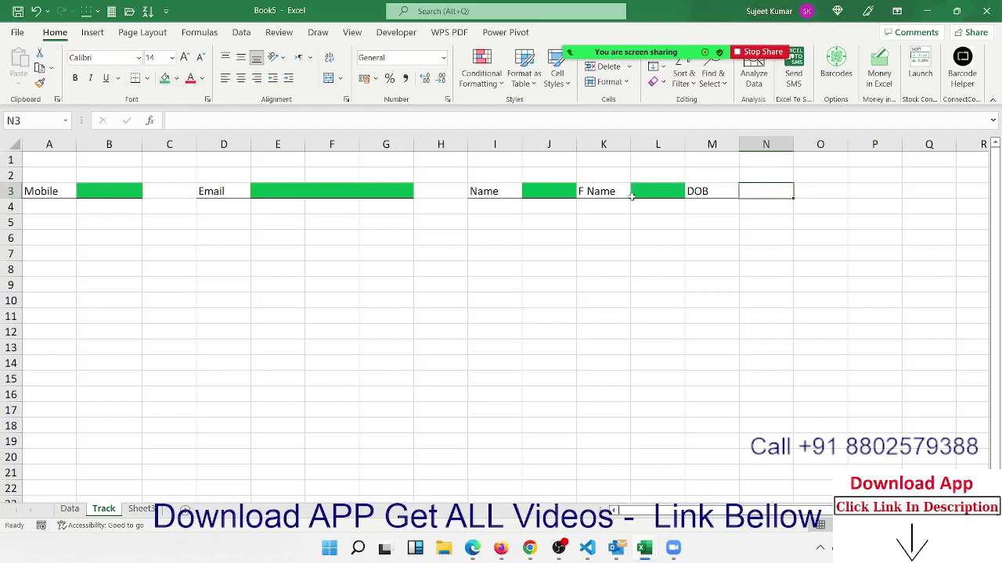
click(164, 78)
mouse_move(645, 547)
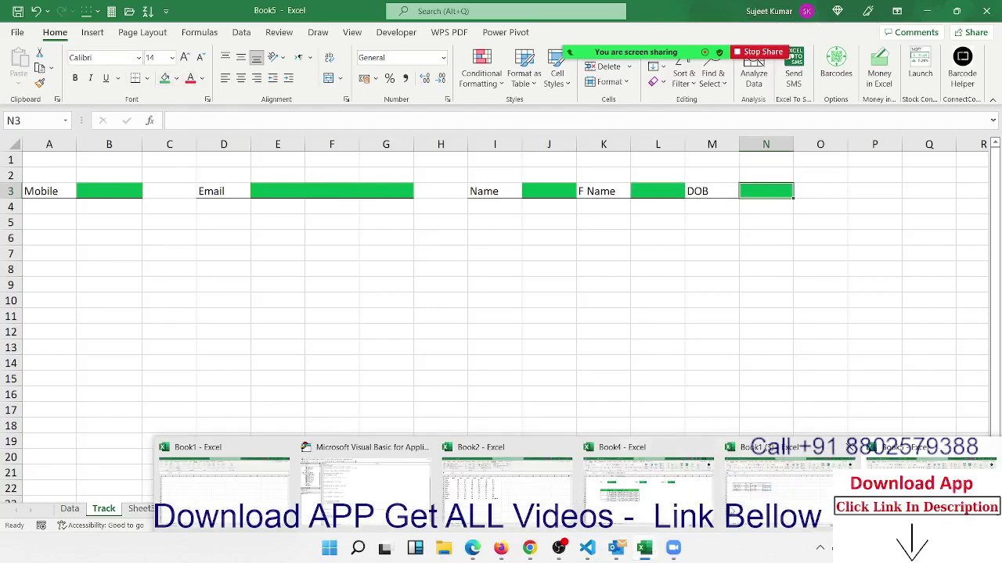
click(732, 508)
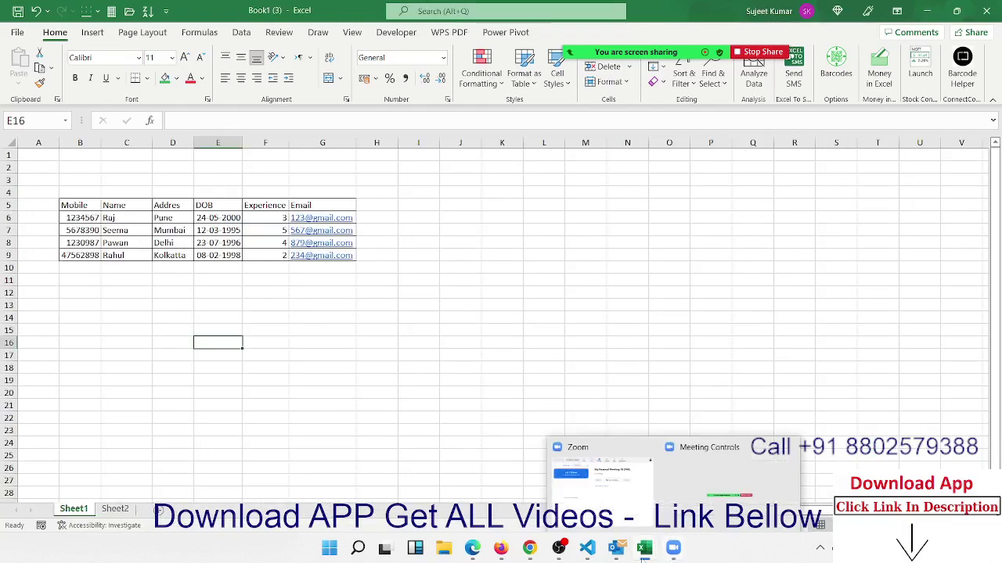
- Copy the Data sheet's header row, Sr through Remarks, and paste it into Track cell A8
mouse_move(644, 548)
click(923, 477)
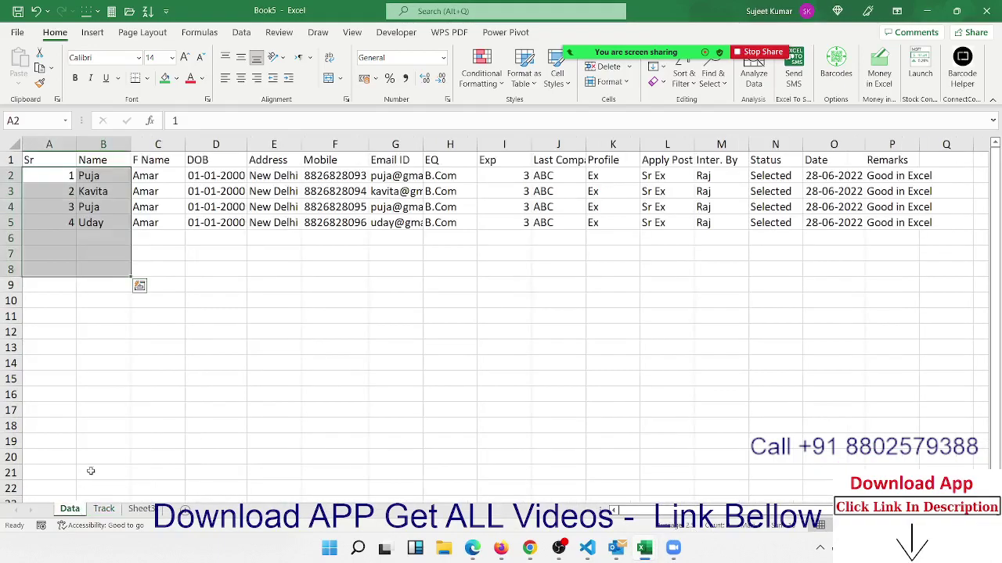
click(70, 510)
click(52, 160)
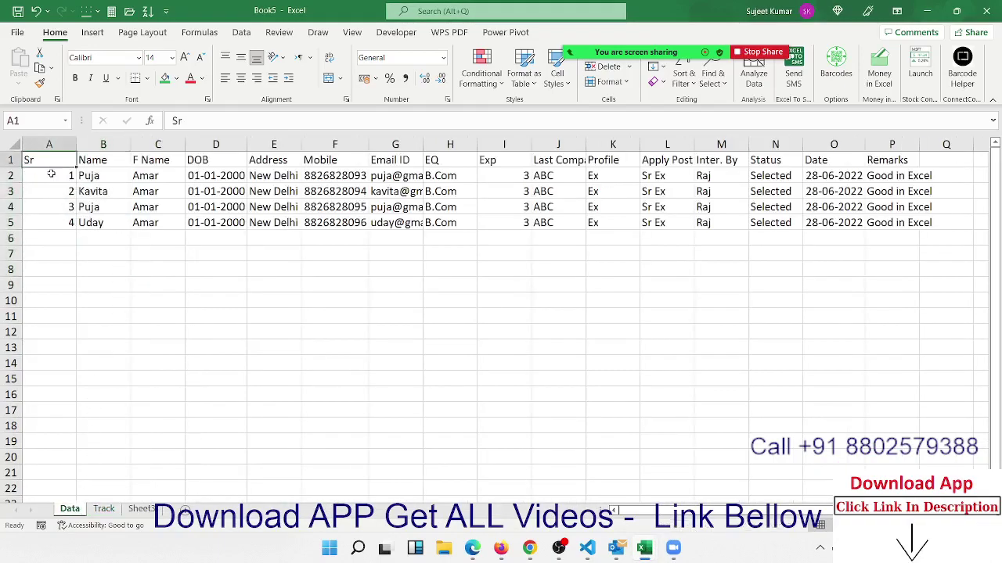
key(ctrl+shift+Right)
key(ctrl+c)
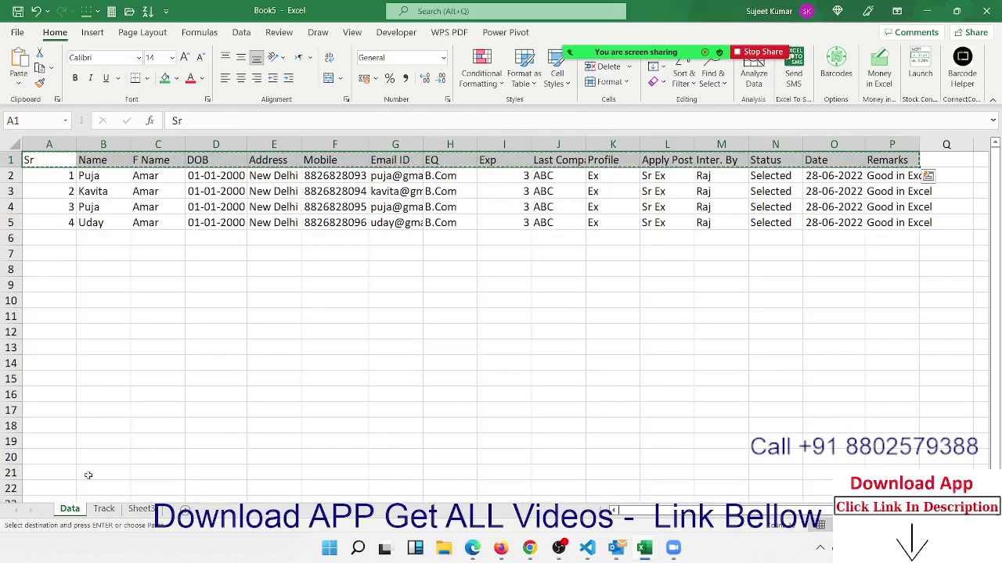
click(105, 513)
click(50, 270)
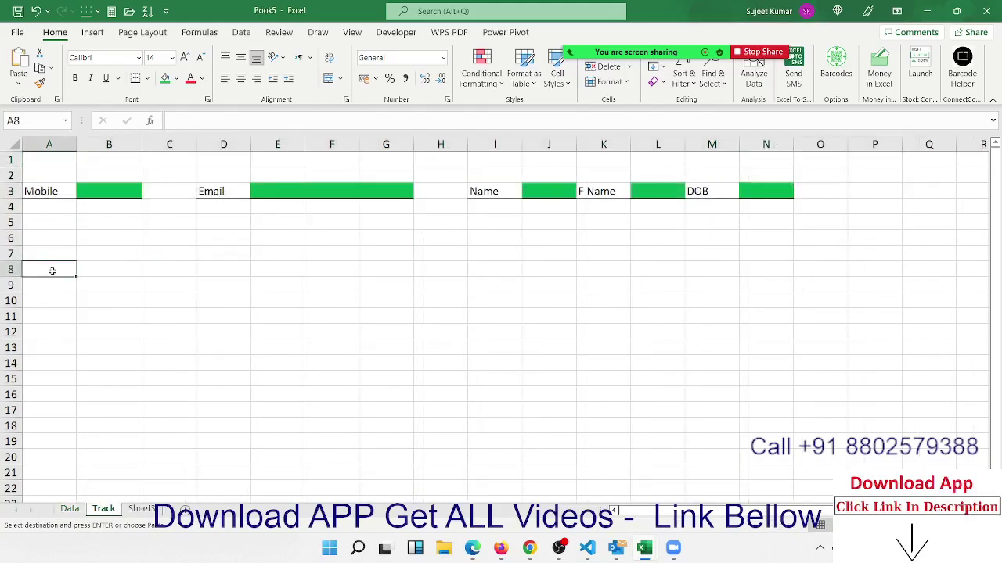
key(ctrl+v)
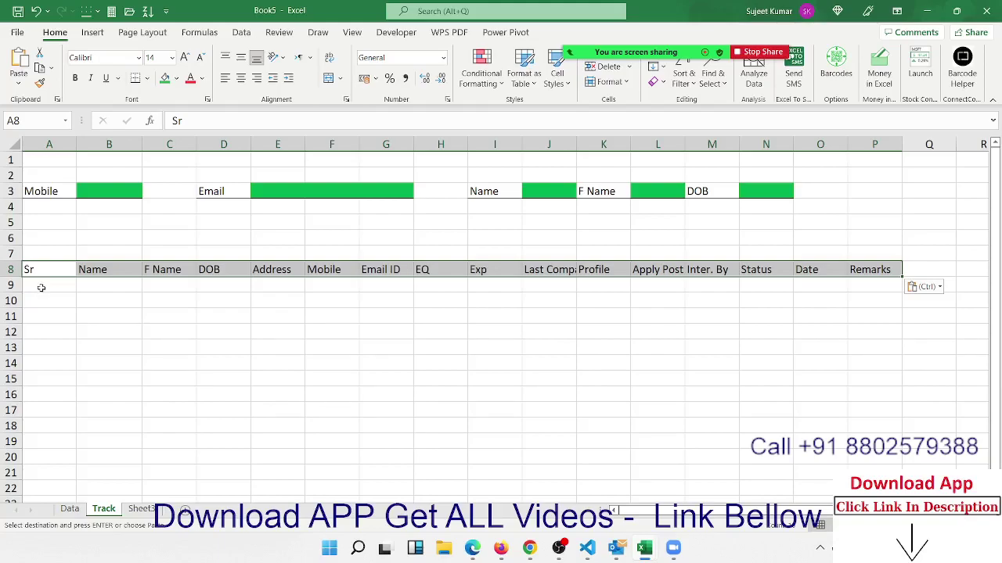
click(125, 234)
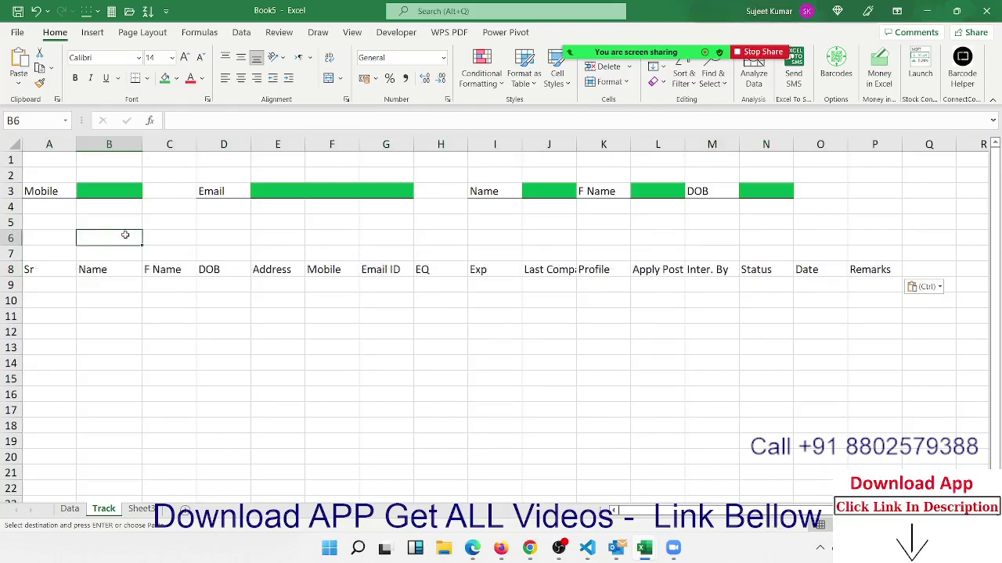
- Label cell A5 as Key
key(Up)
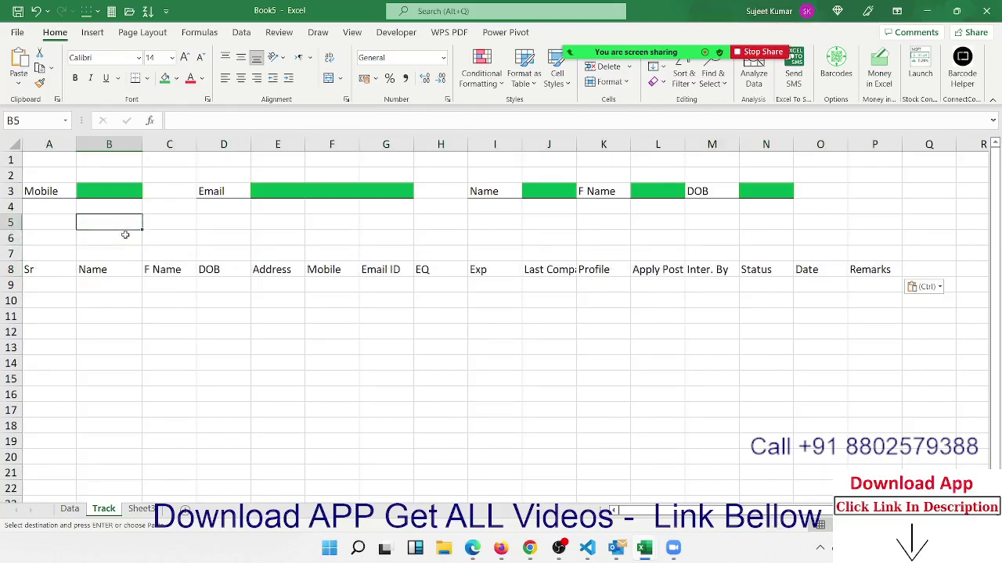
key(Left)
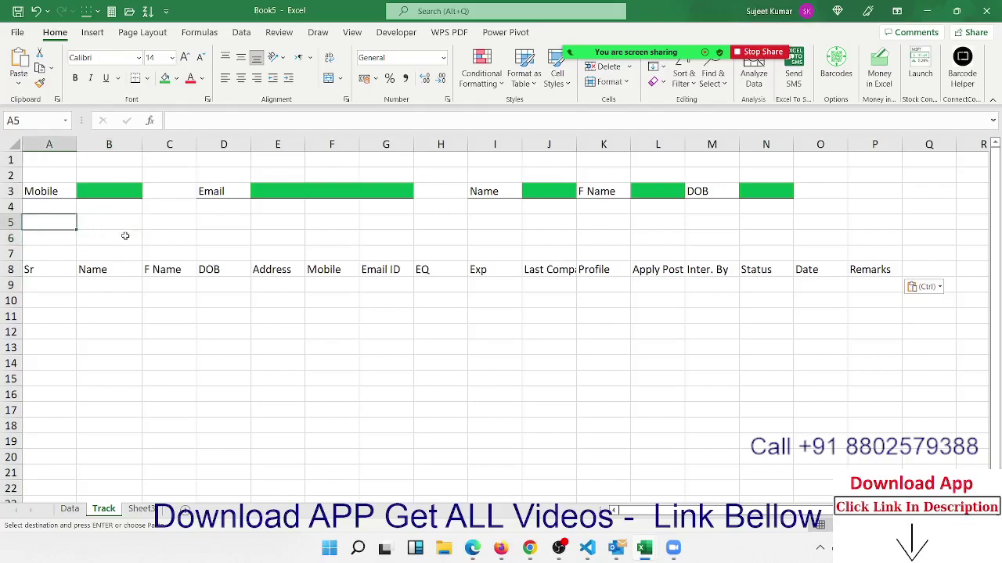
text(Key)
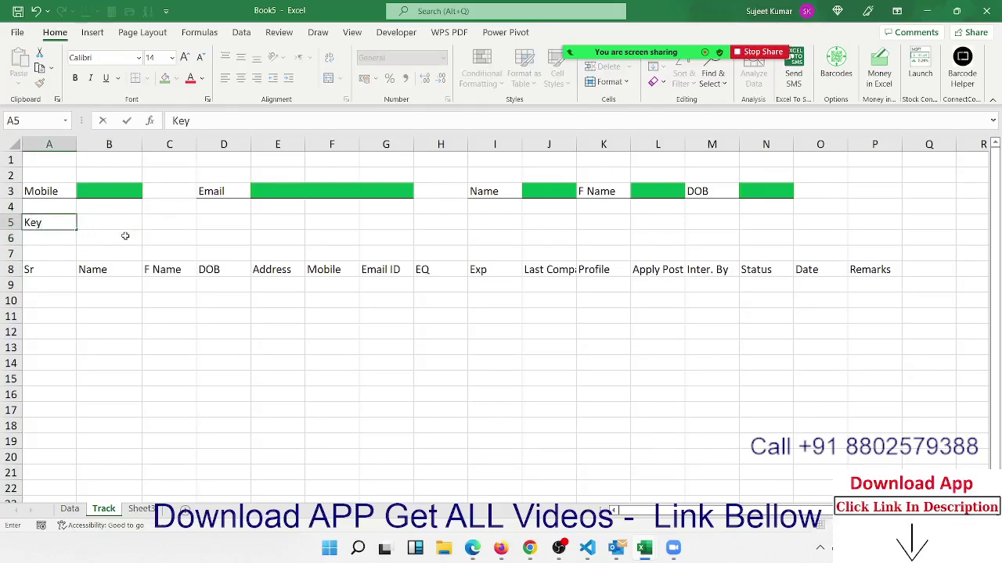
key(Tab)
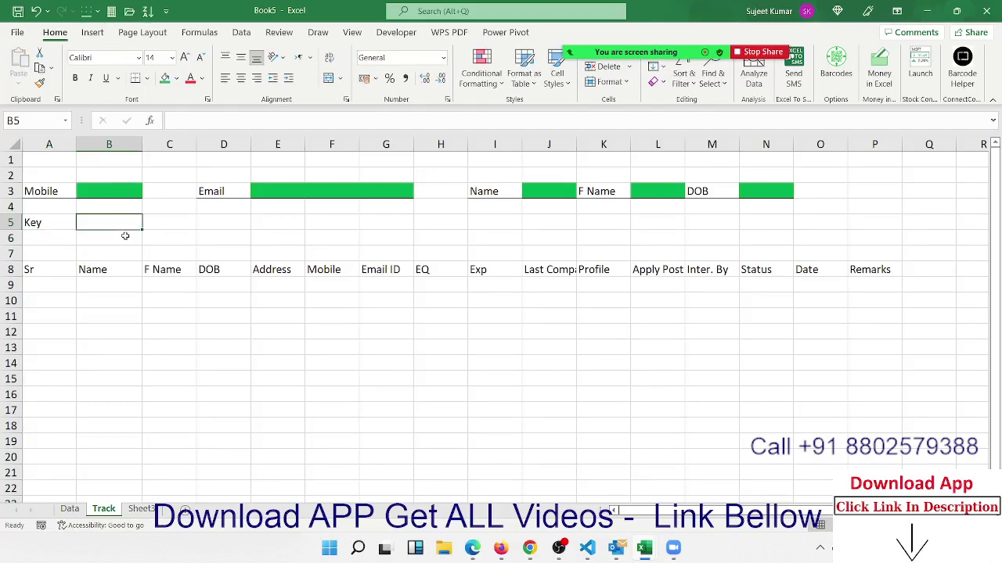
- Start B5's IF formula: return B3 if a mobile is entered, else E3 if an email is
text(=i)
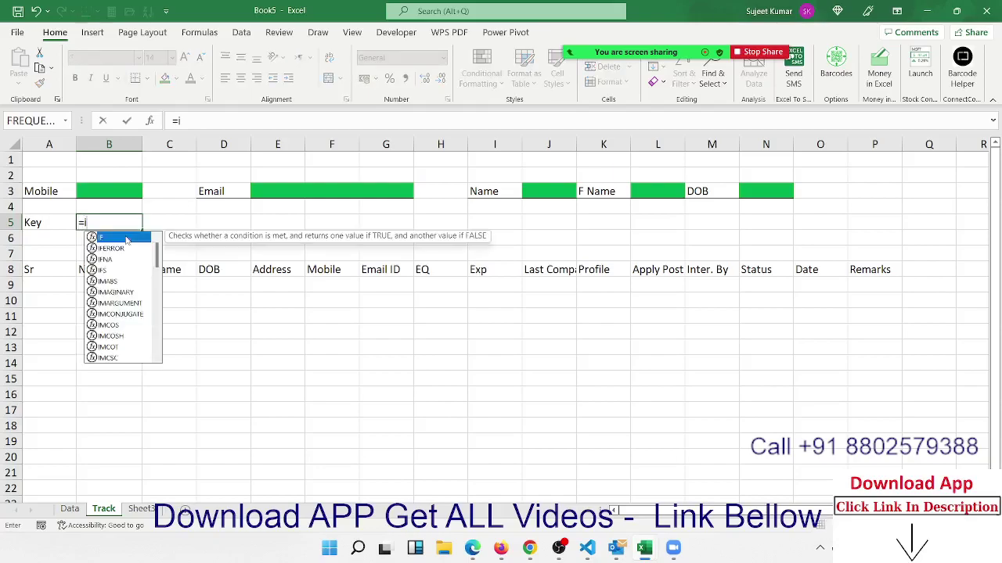
text(f)
key(Tab)
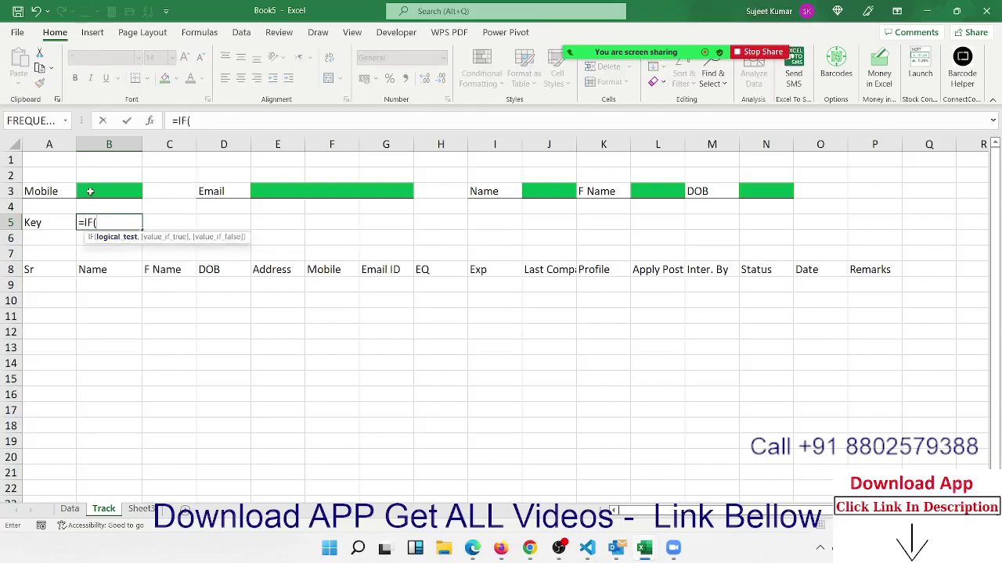
click(91, 196)
text(>0)
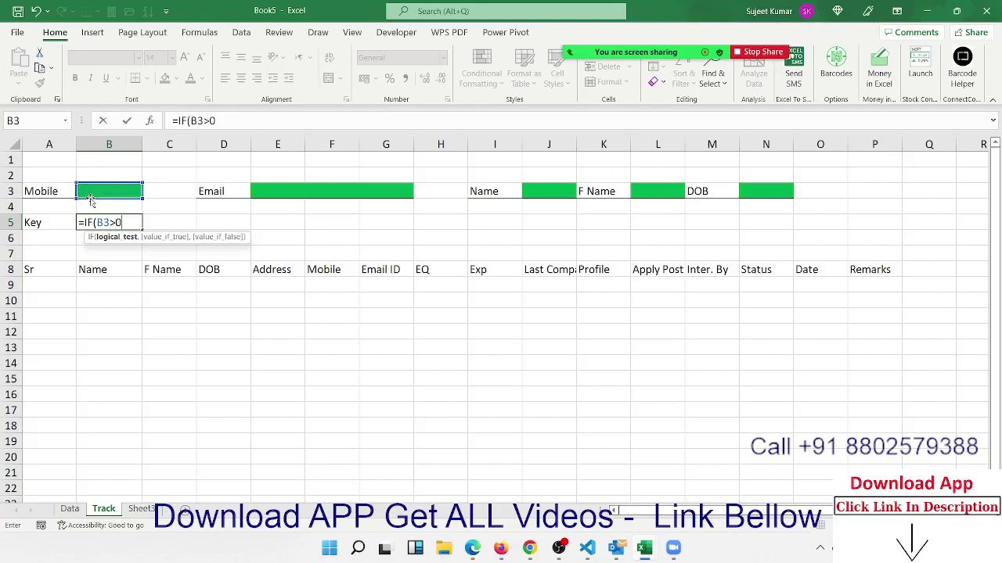
text(,)
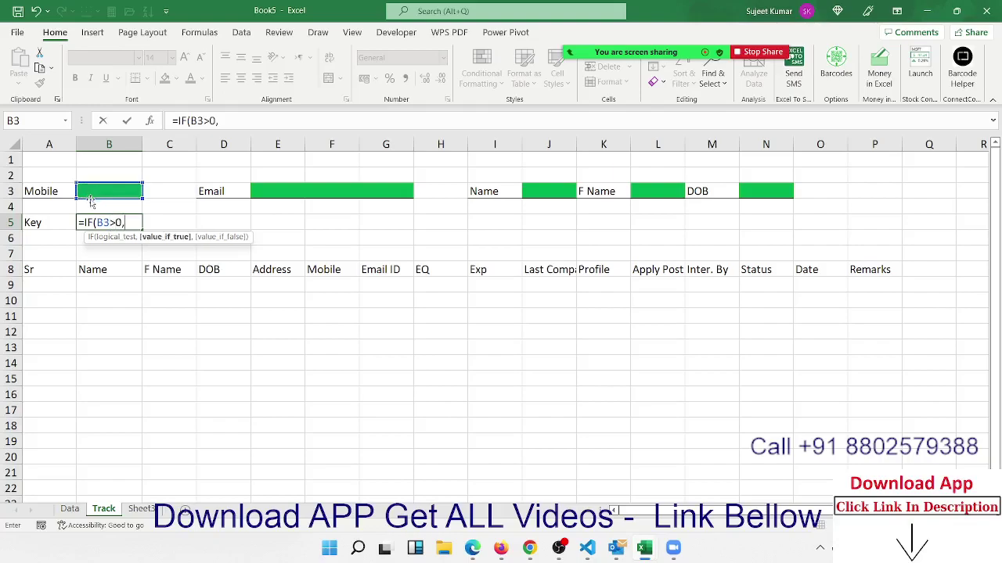
click(91, 198)
text(,)
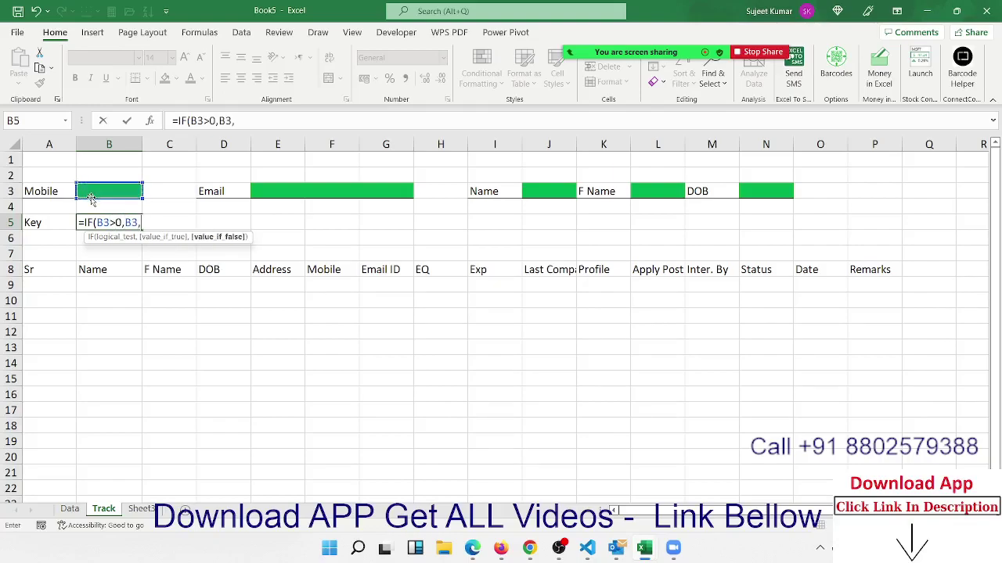
text(IF()
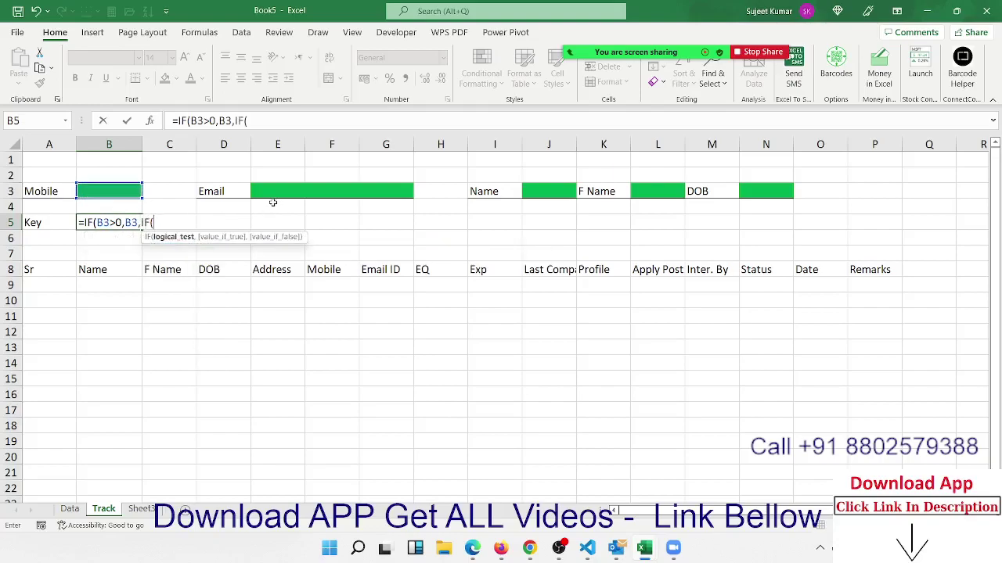
click(271, 198)
text(>0)
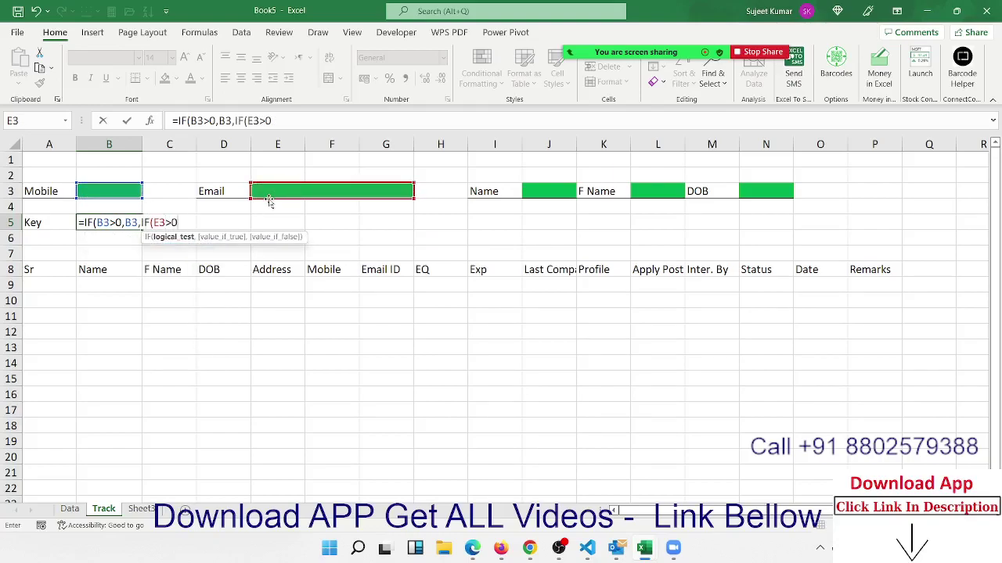
text(,)
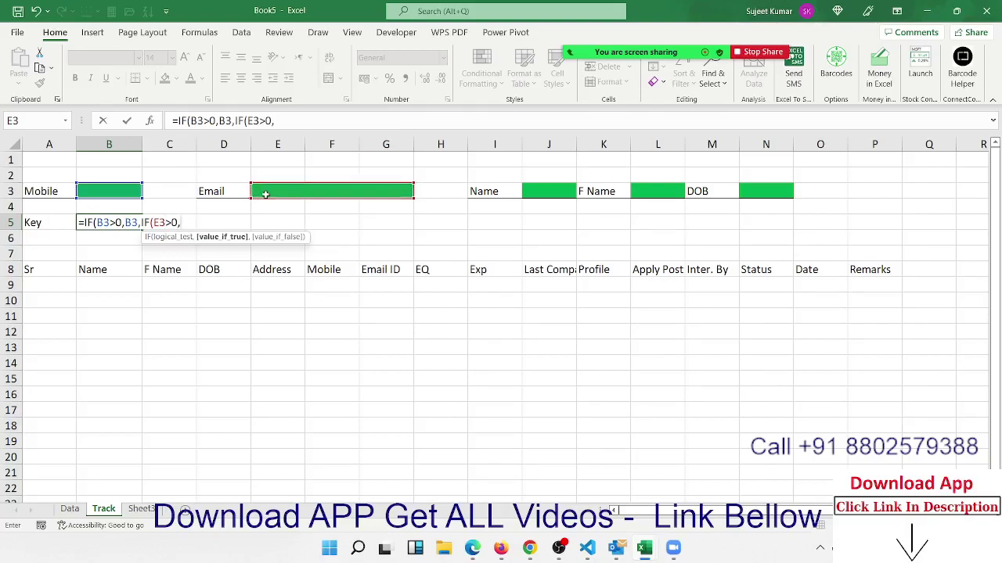
click(265, 194)
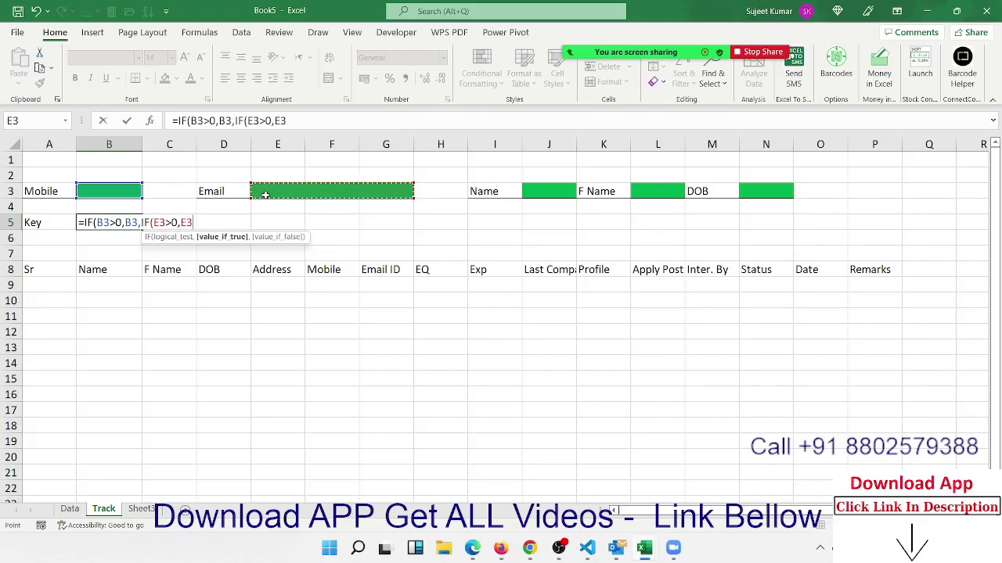
text(,IF)
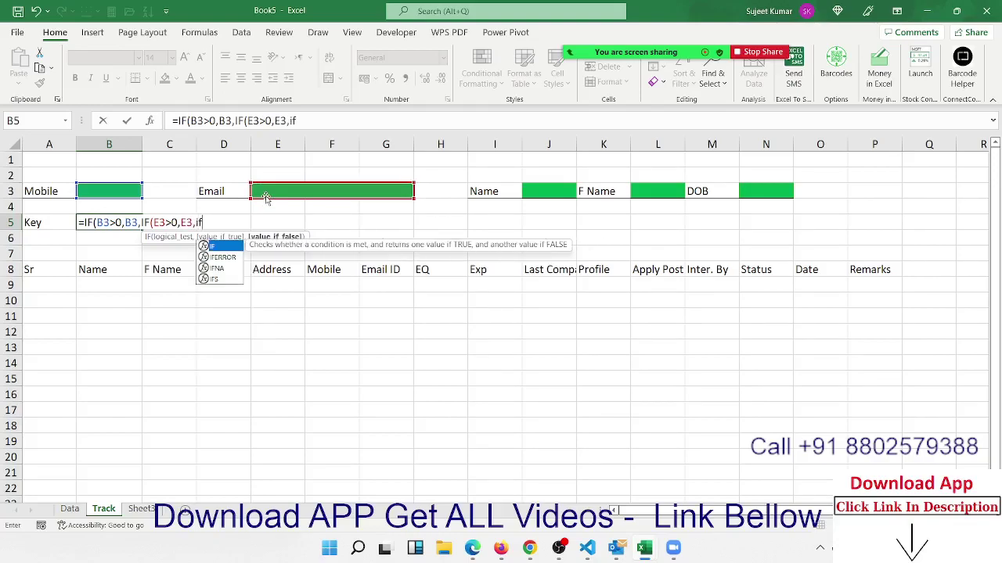
text(()
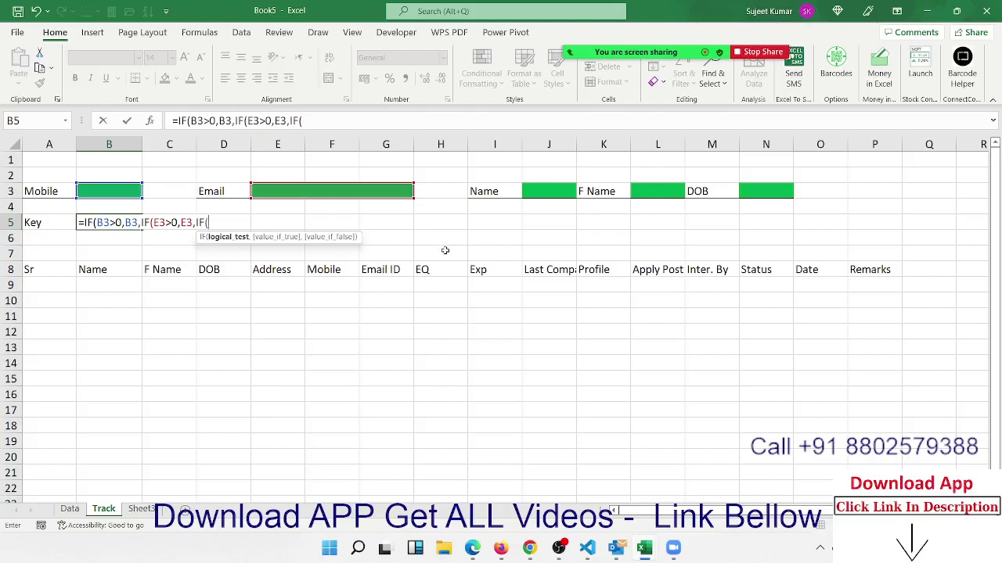
- Finish the B5 formula with the fallback J3&"-"&L3&"-"&N3 and enter it
key(BackSpace)
key(BackSpace)
key(BackSpace)
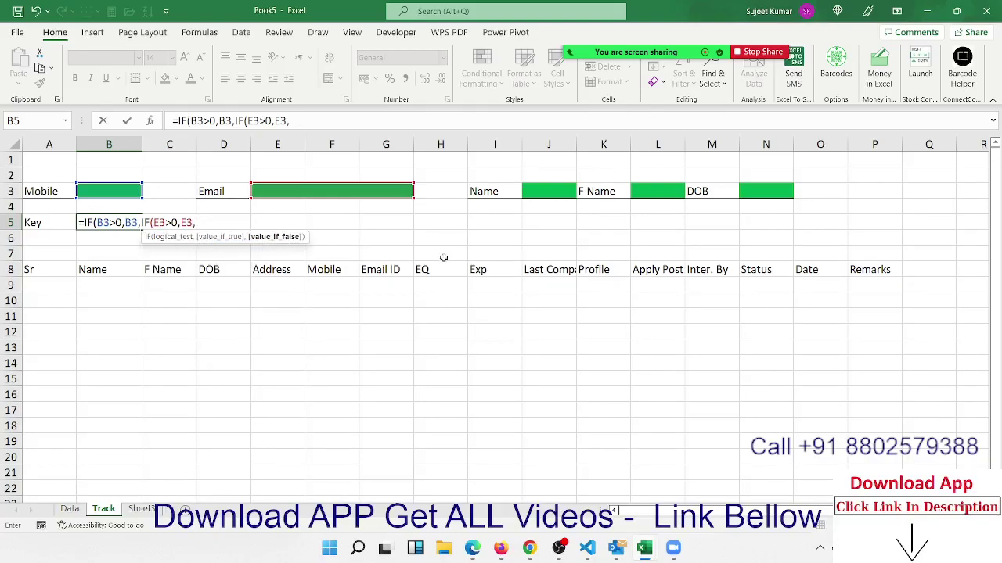
click(557, 191)
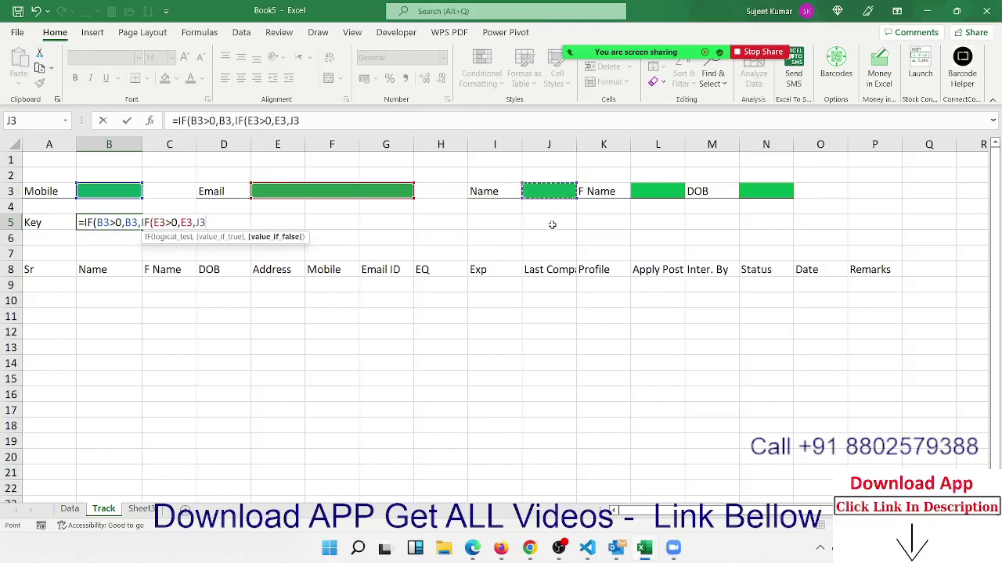
text(&"-")
text(&)
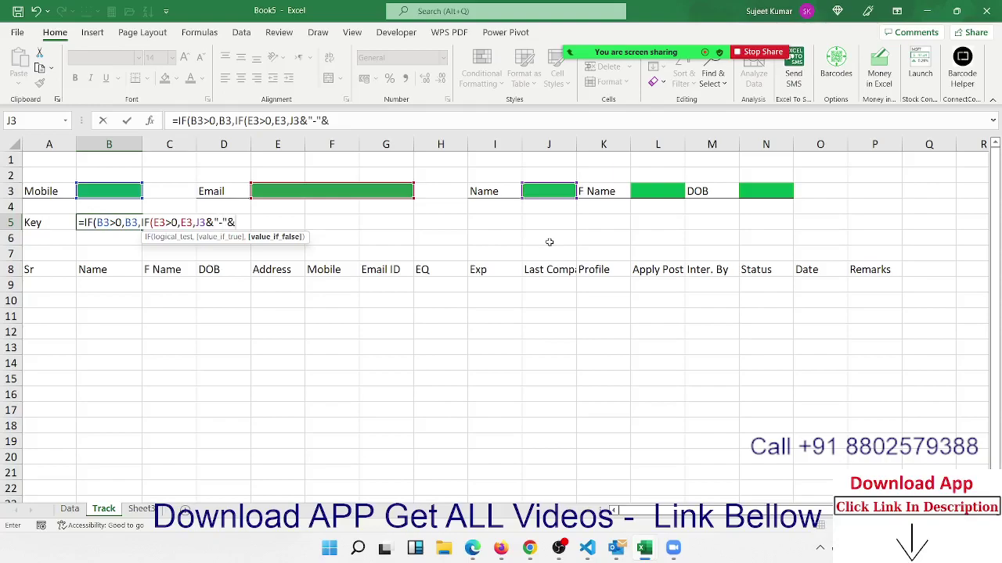
click(654, 192)
text(&L3&"-)
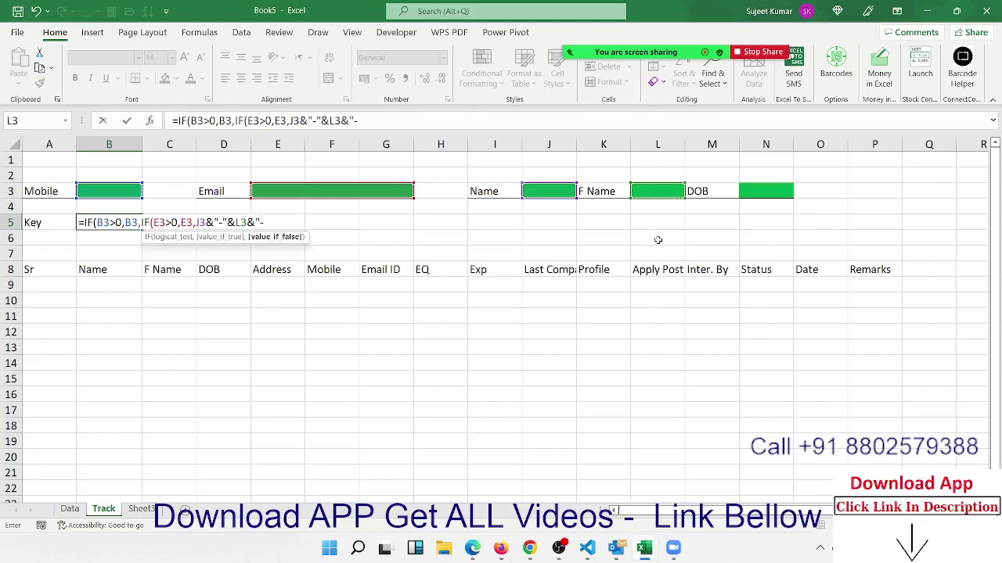
text(&)
click(778, 197)
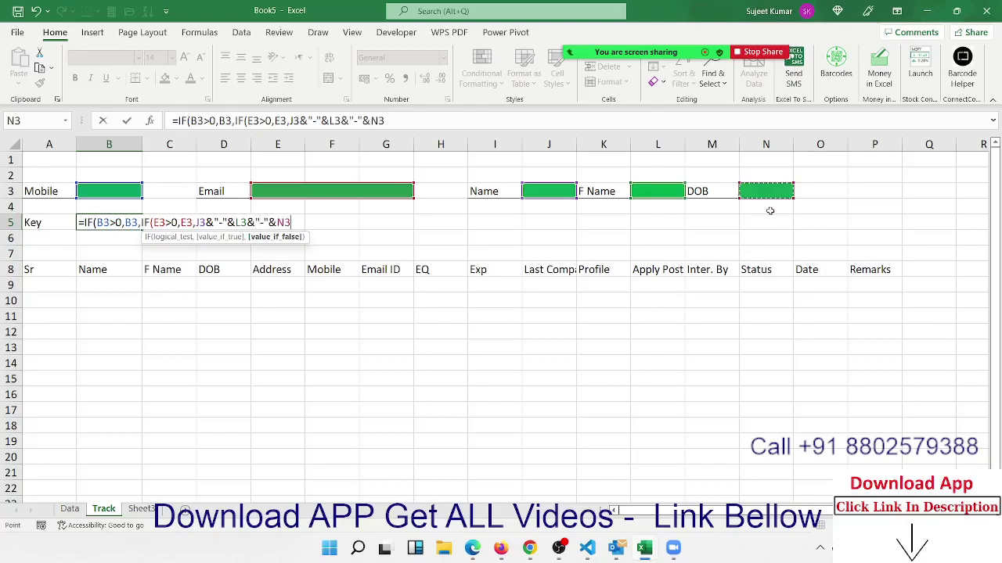
key(Return)
key(Return)
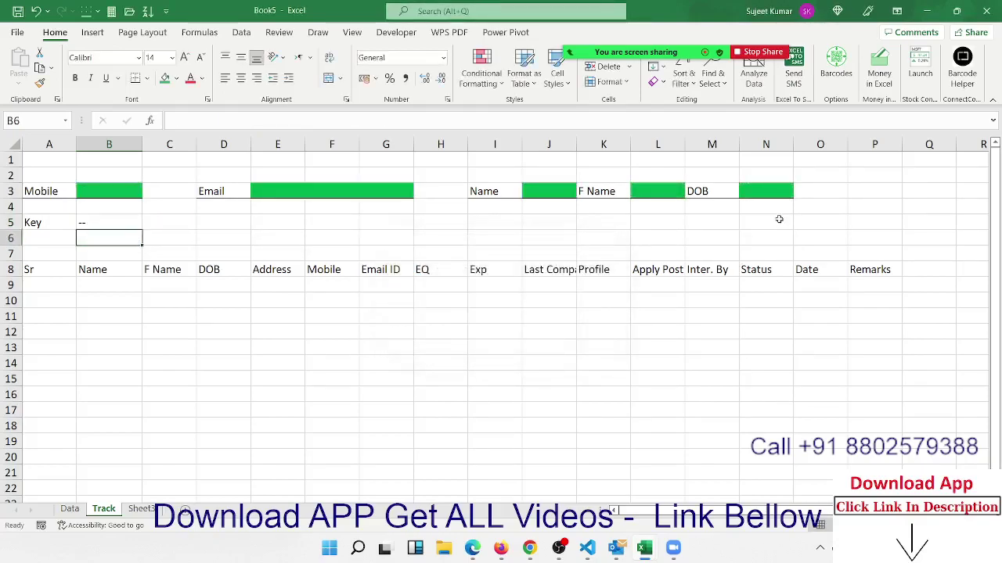
- Enter a test mobile number in B3
key(Up)
key(Up)
key(Up)
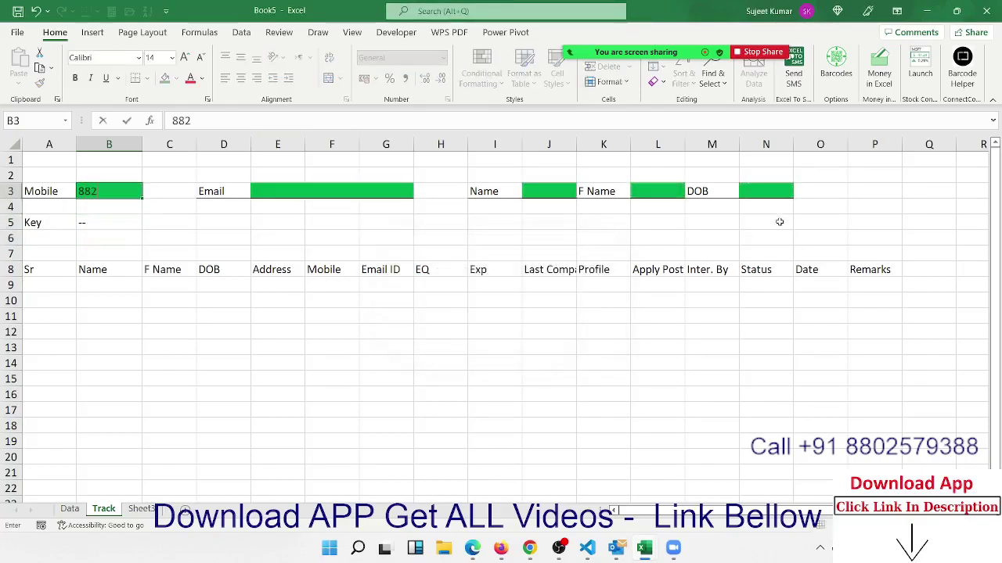
key(ctrl+Return)
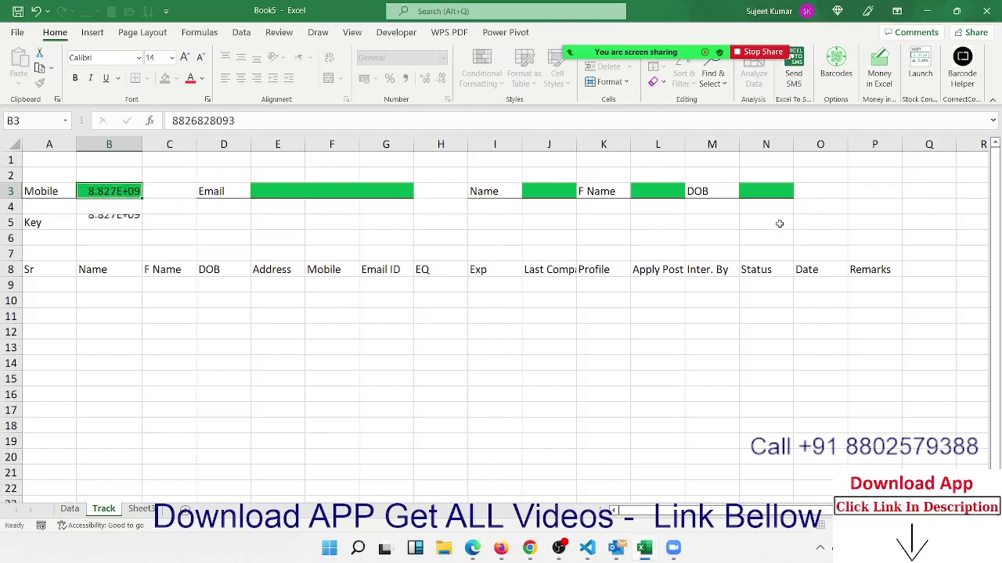
key(Return)
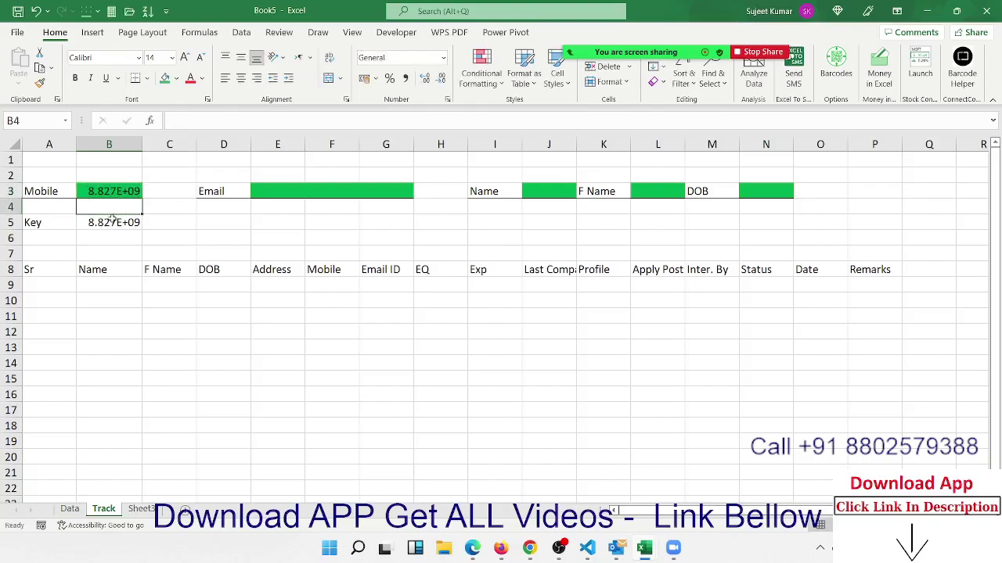
- Give B3:B5 the custom number format # and autofit column B
click(126, 190)
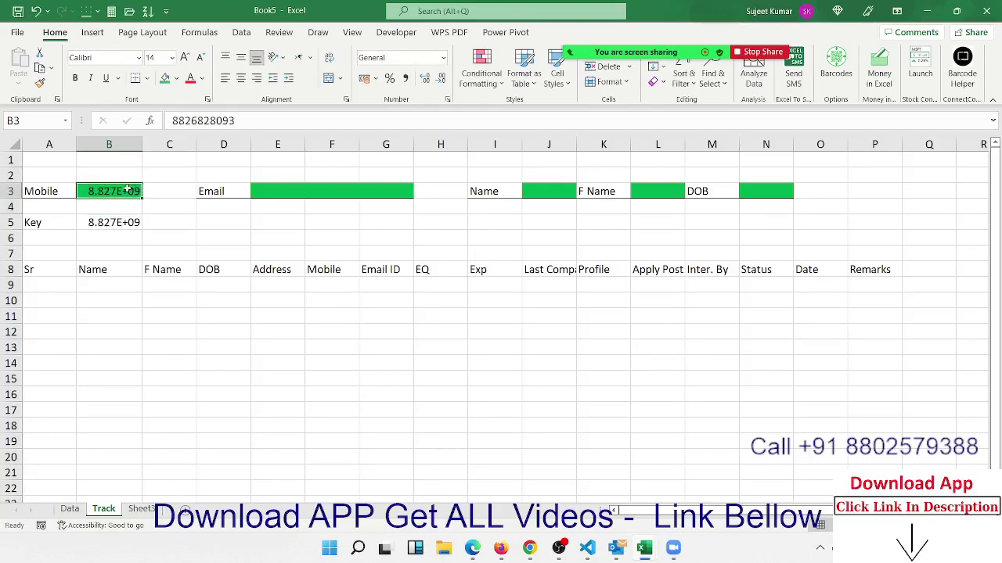
drag(109, 191, 115, 227)
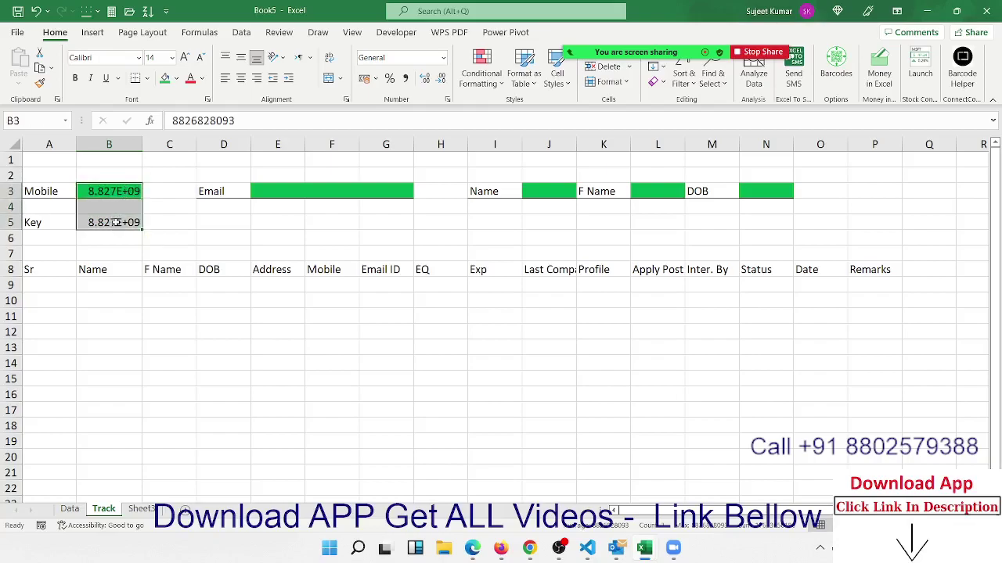
right_click(117, 227)
click(174, 463)
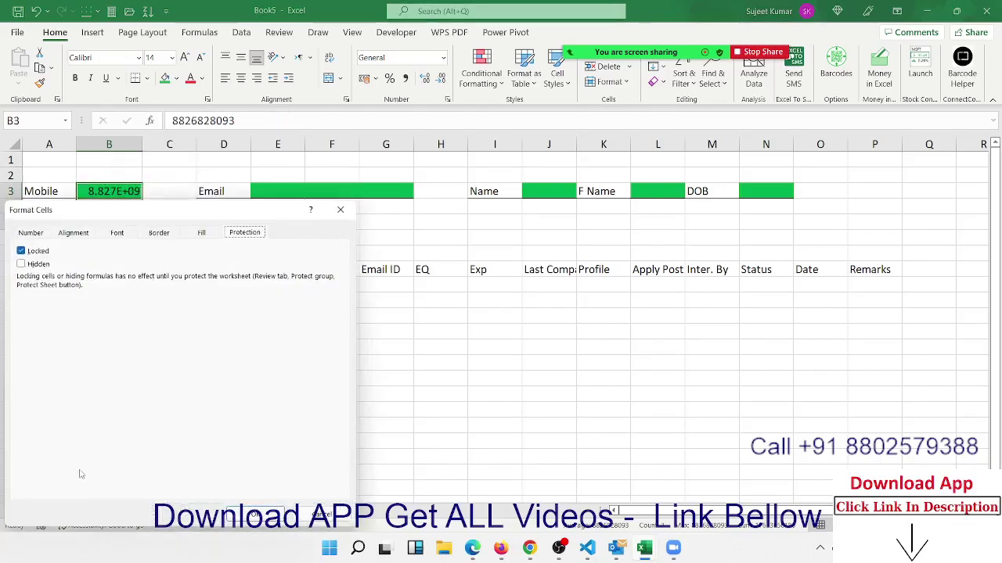
click(31, 232)
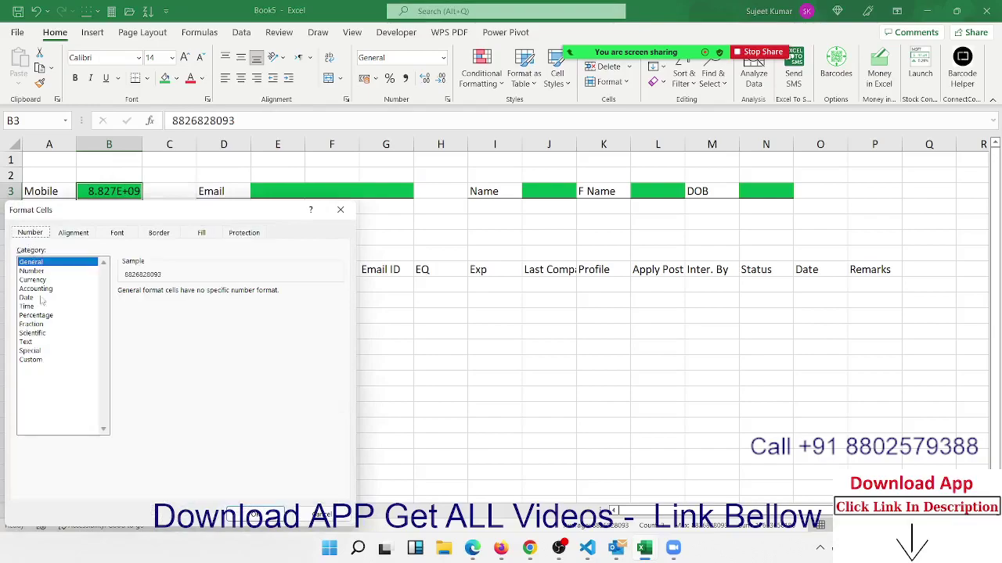
click(36, 362)
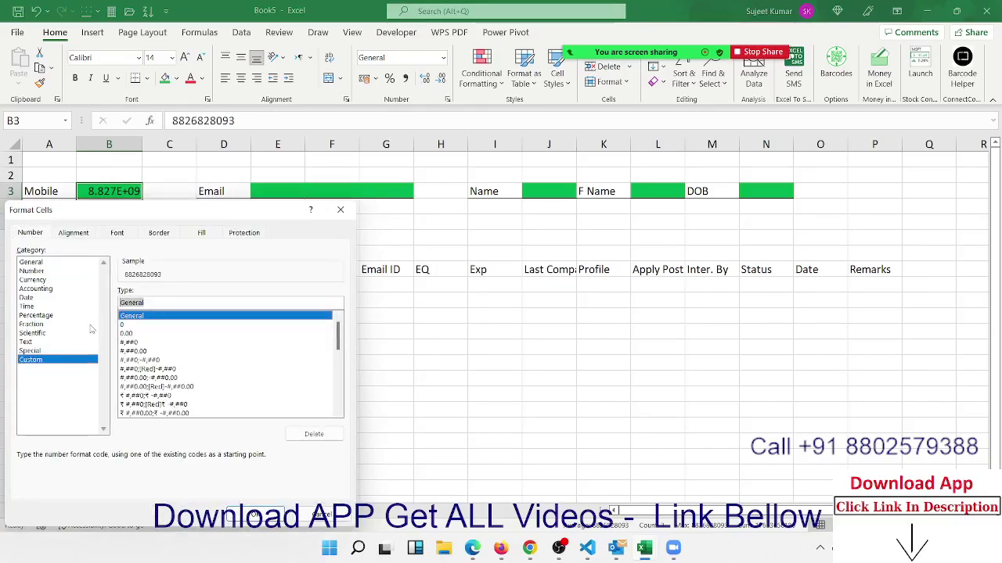
text(#)
key(Return)
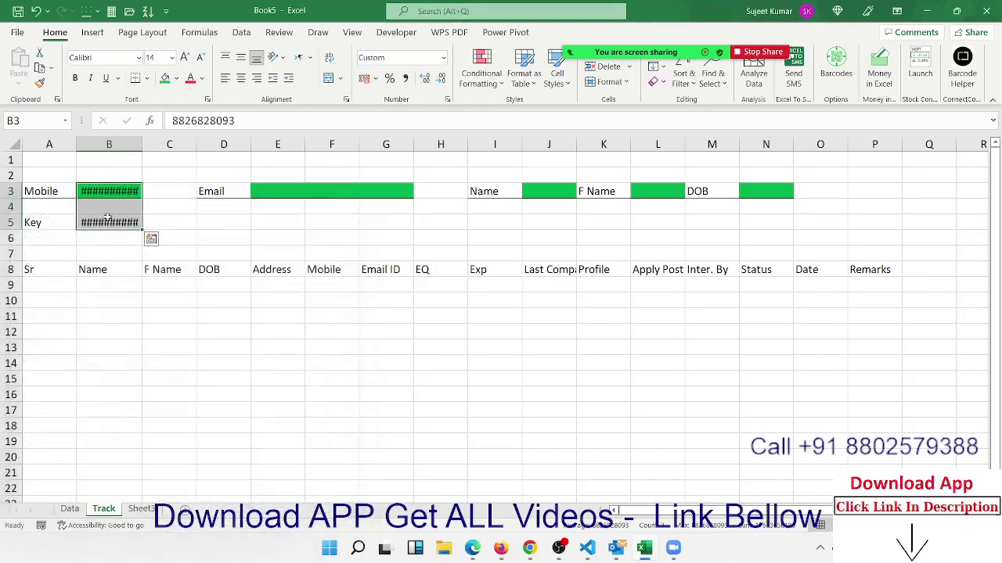
double_click(141, 144)
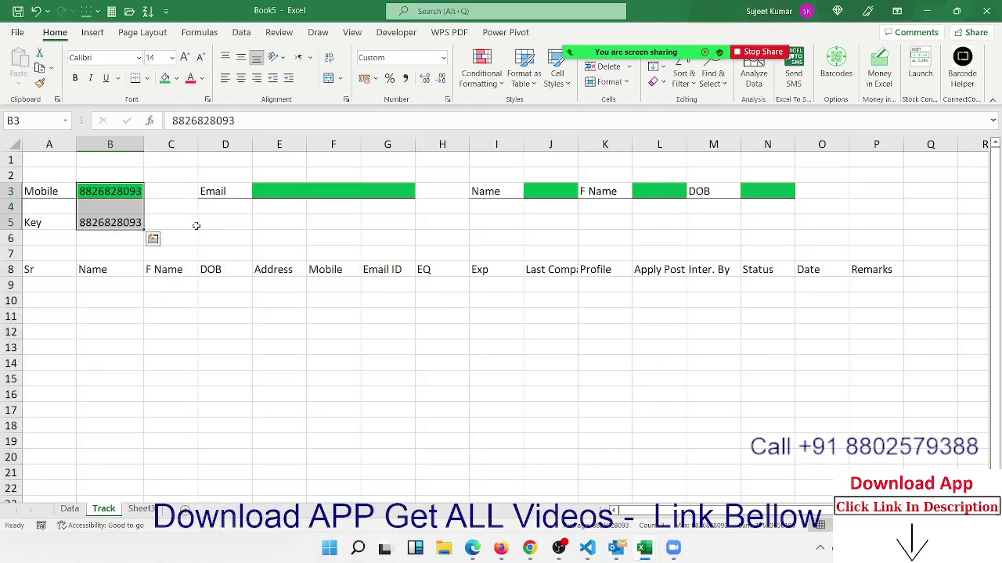
click(196, 225)
- Enter a sample email address in E3 and clear the mobile number from B3
click(272, 193)
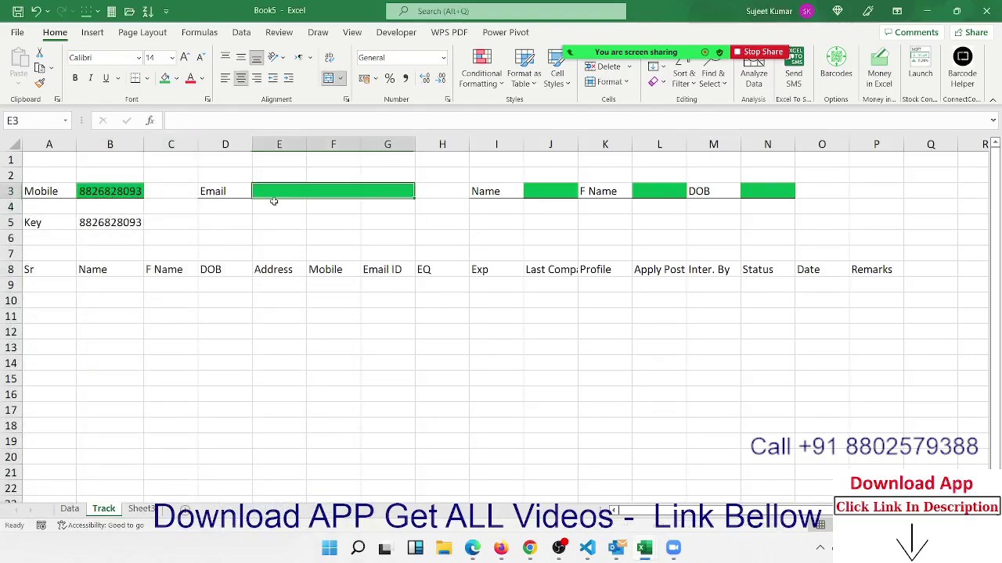
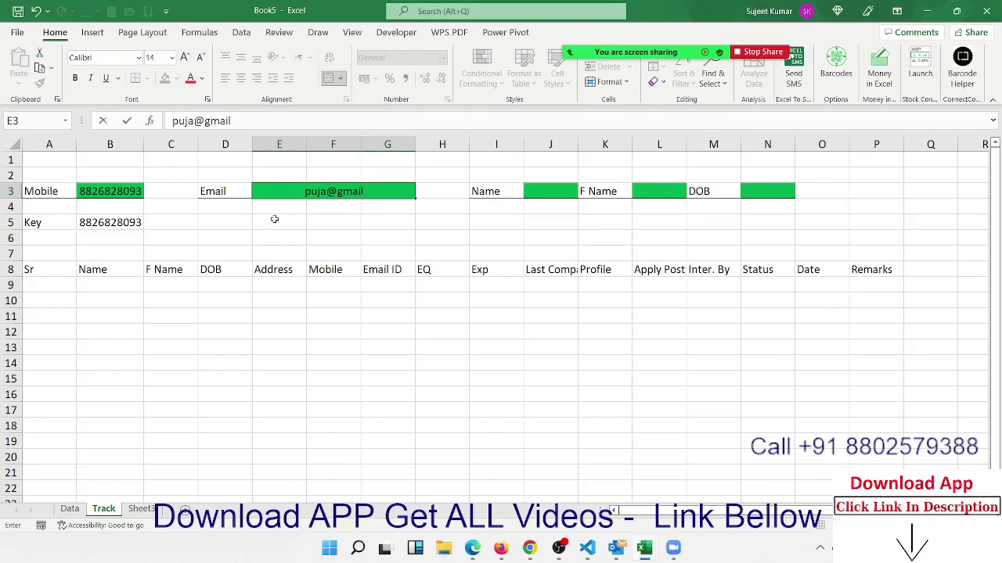
key(Return)
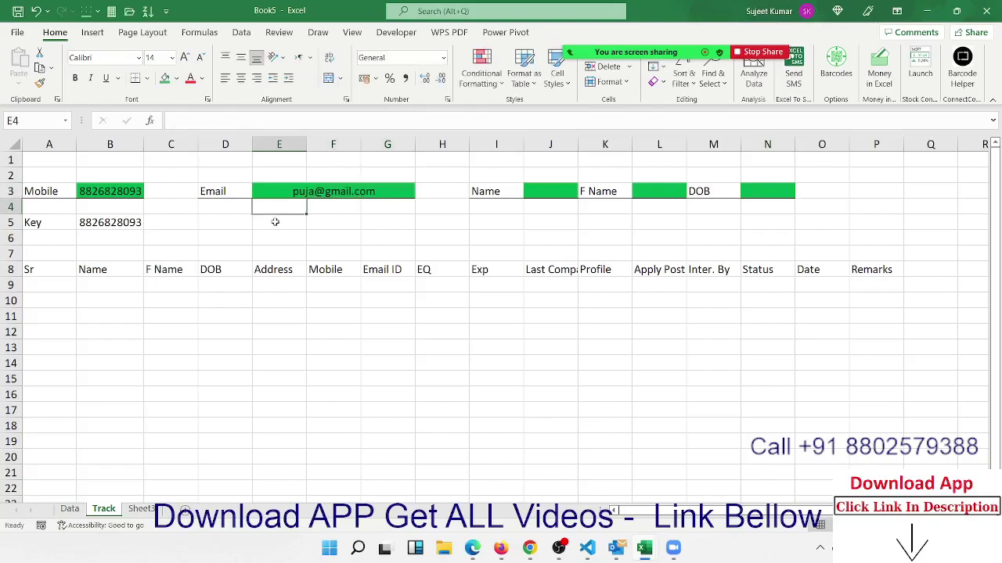
click(86, 192)
key(Delete)
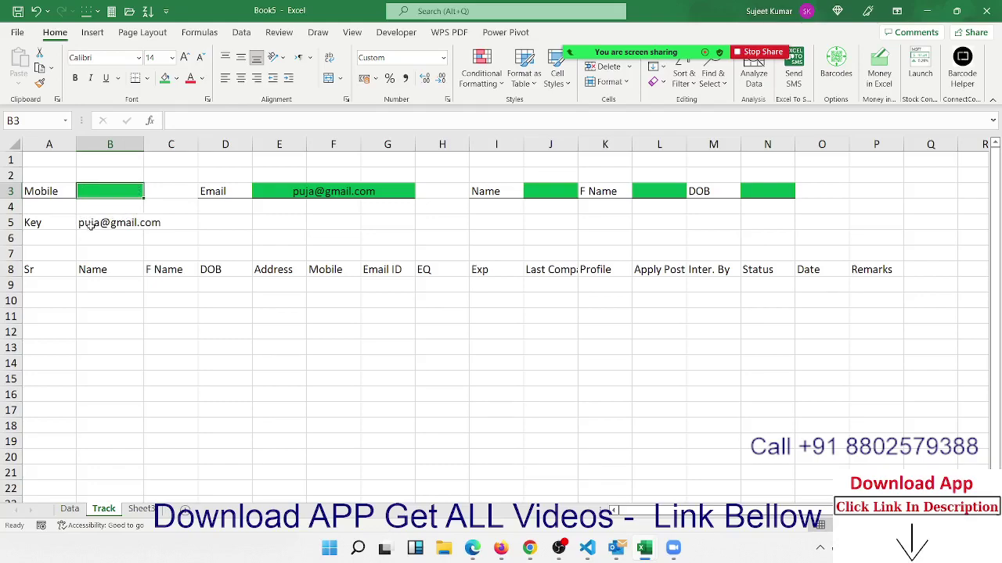
- Review B5's key formula in the formula bar without changing it
key(Up)
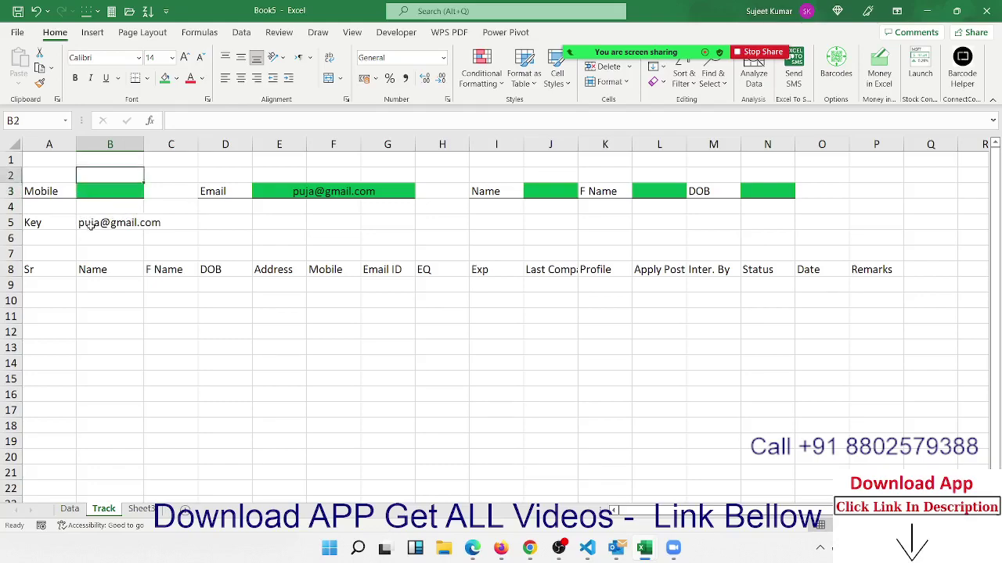
key(Down)
key(Down)
key(Down)
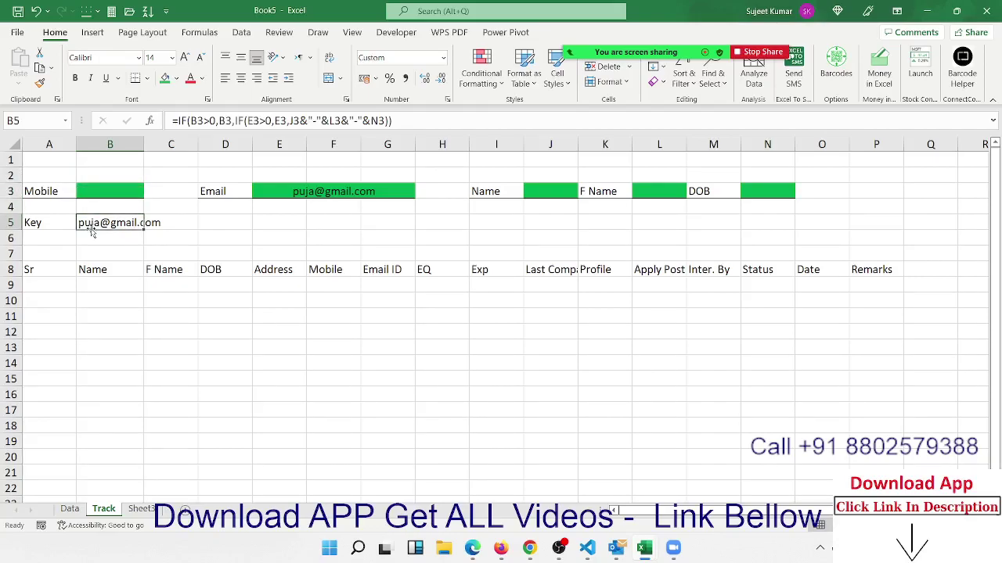
click(398, 122)
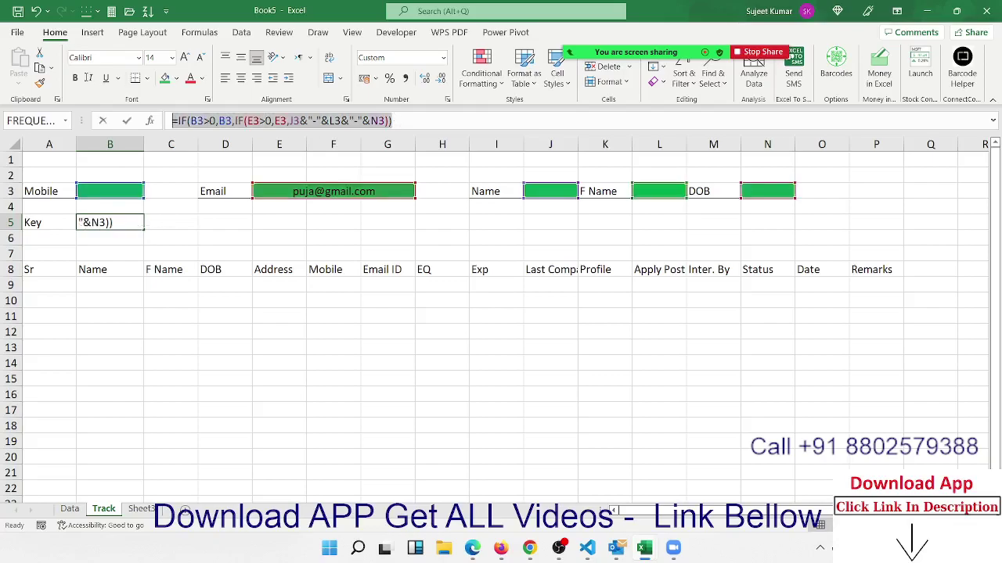
key(Escape)
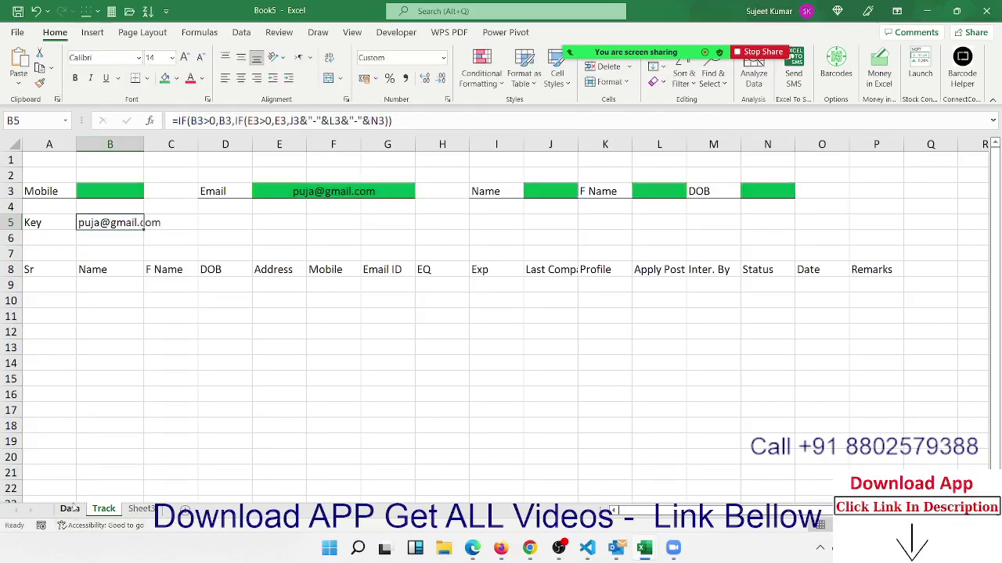
click(70, 509)
- Insert a blank column A on the Data sheet with a key header
click(45, 144)
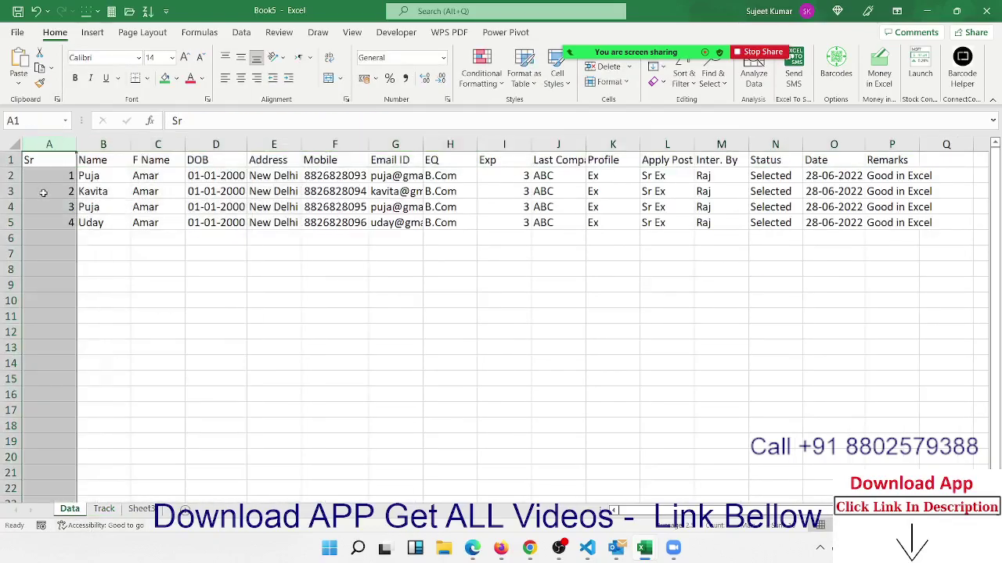
key(ctrl+shift+plus)
text(k)
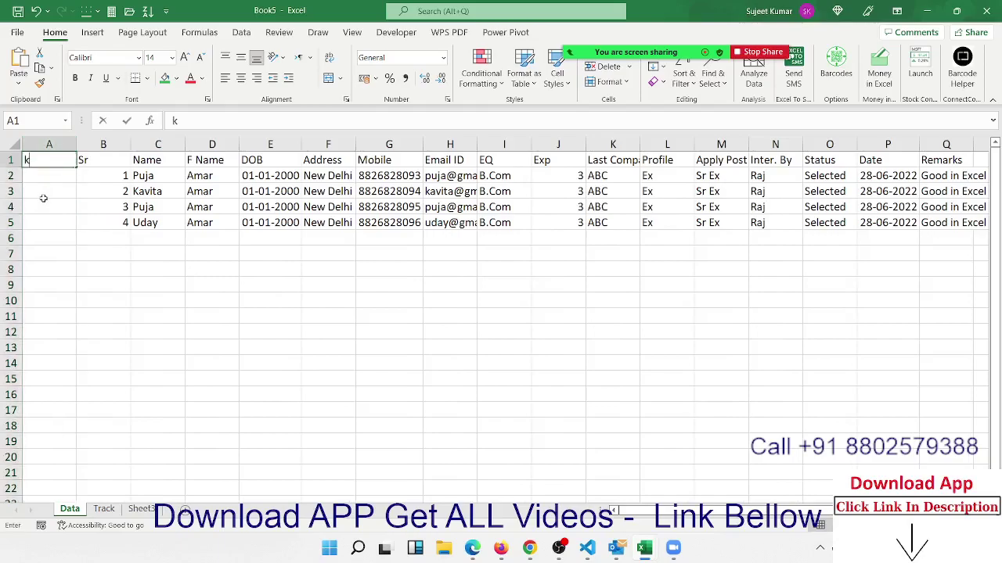
text(y)
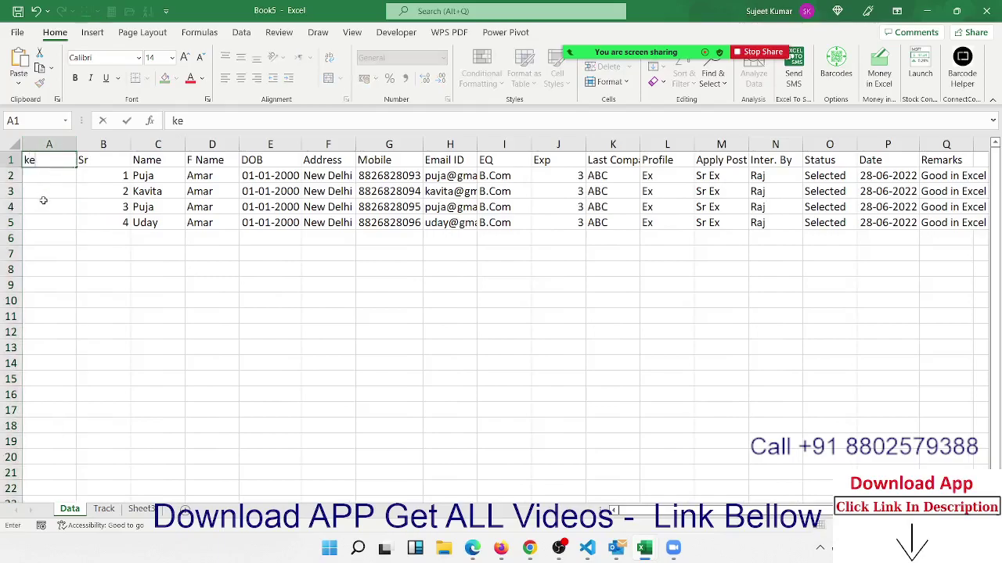
text(y)
key(Return)
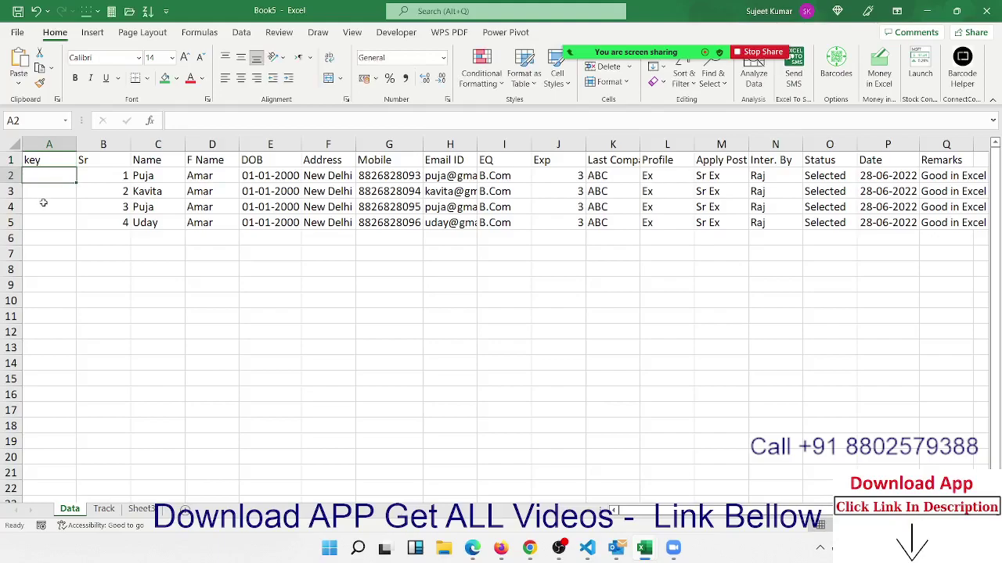
- Start A2's formula: =IF(Track!B3>0,Data!G2, returning the mobile when Track B3 is filled
text(=if)
key(Tab)
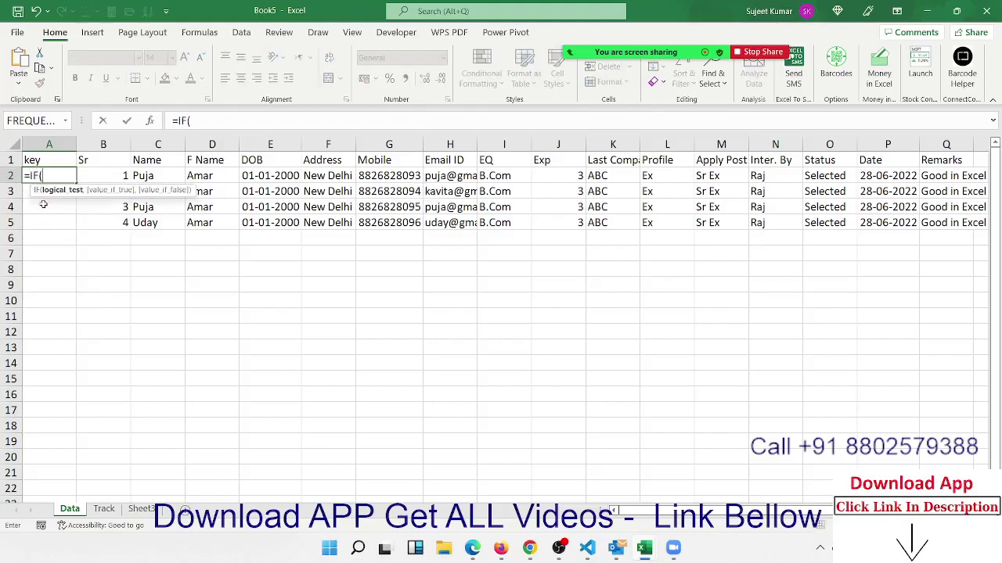
click(110, 510)
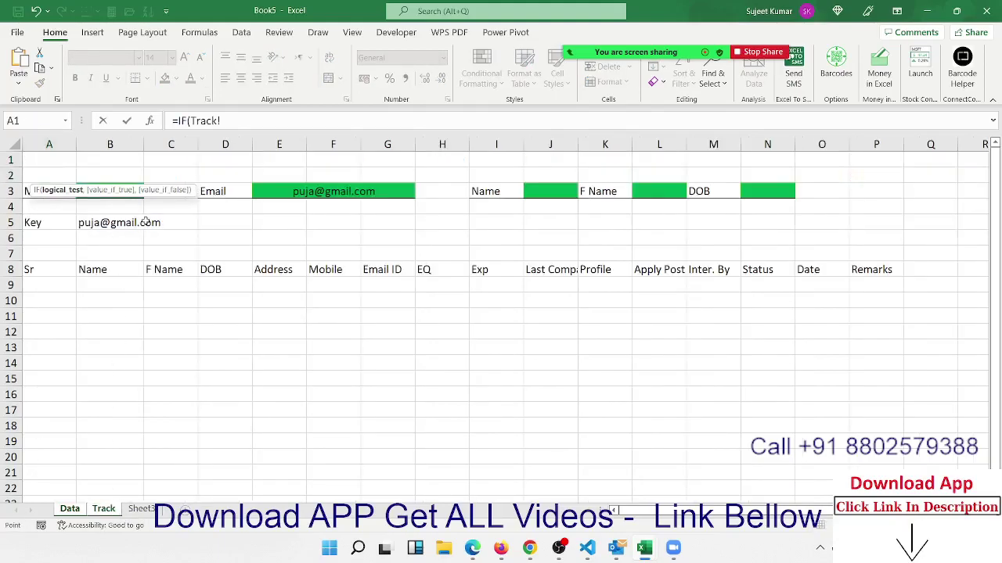
click(118, 174)
key(Down)
text(>0)
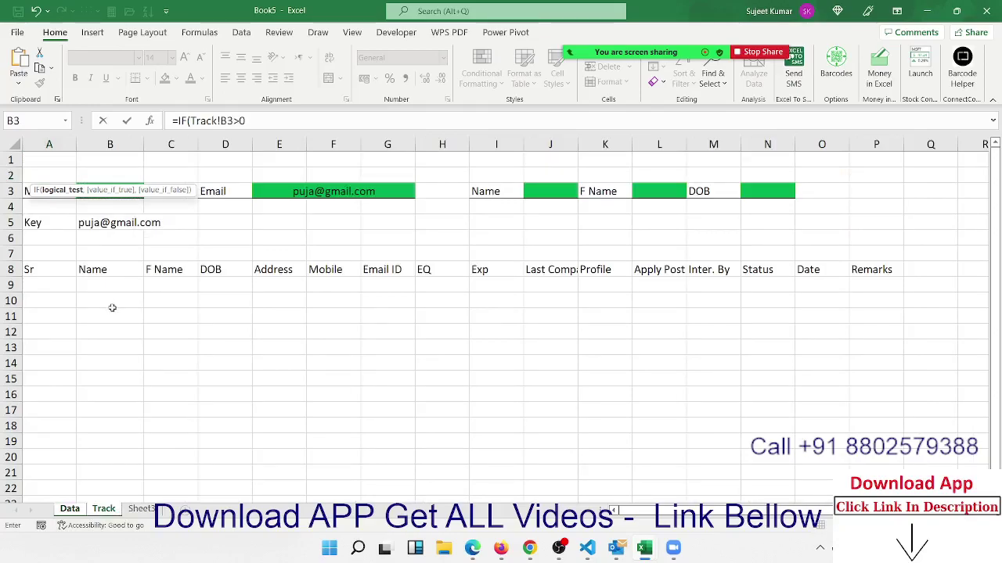
text(,)
click(72, 510)
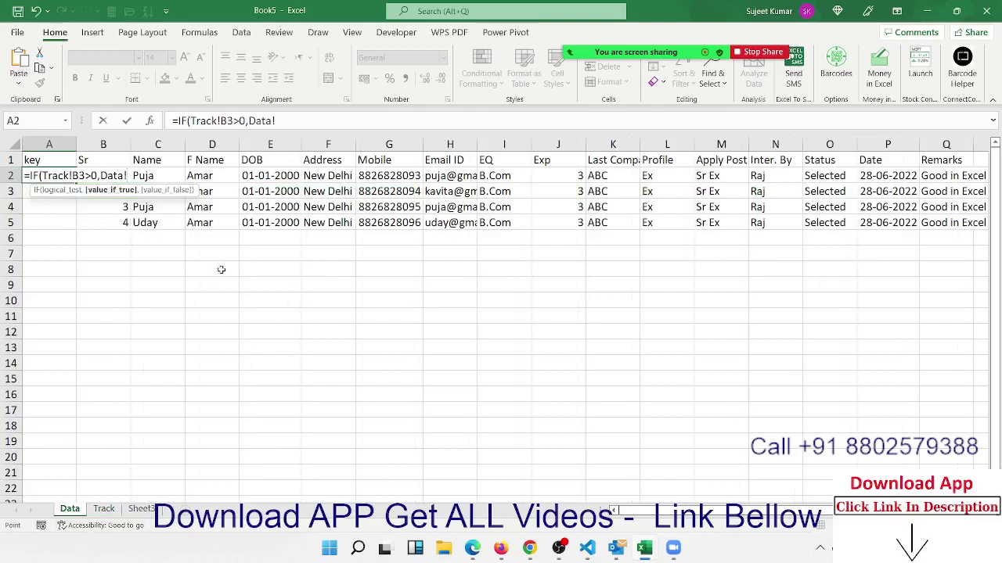
click(376, 170)
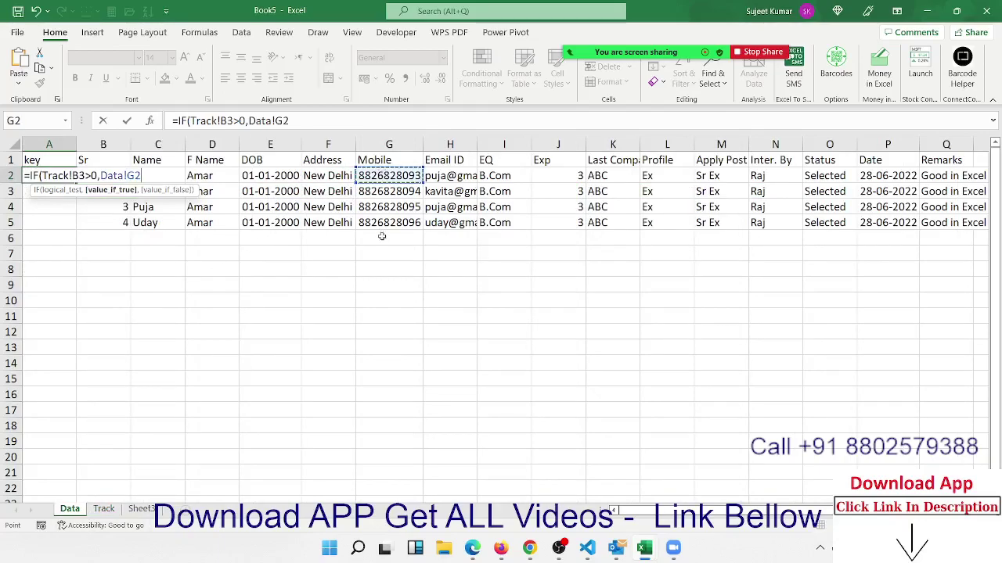
- Add the nested IF(Track!E3>0,Data!H2 to return the email when Track E3 is filled
text(,)
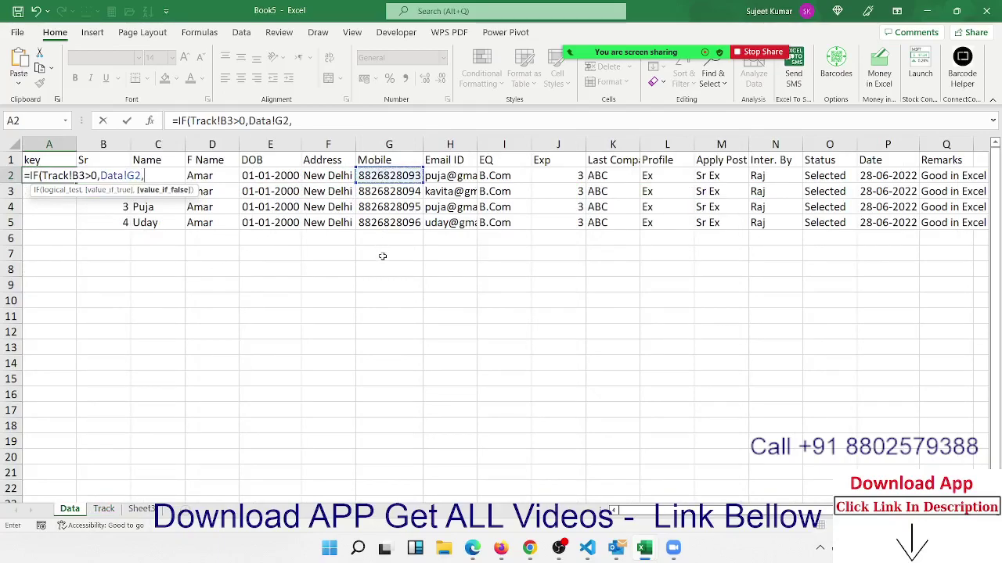
text(IF()
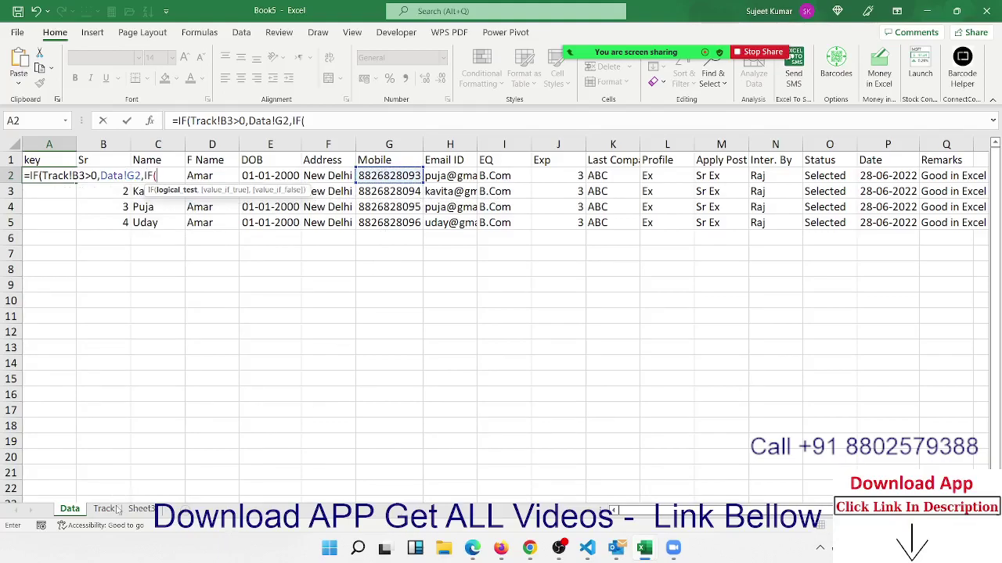
click(105, 510)
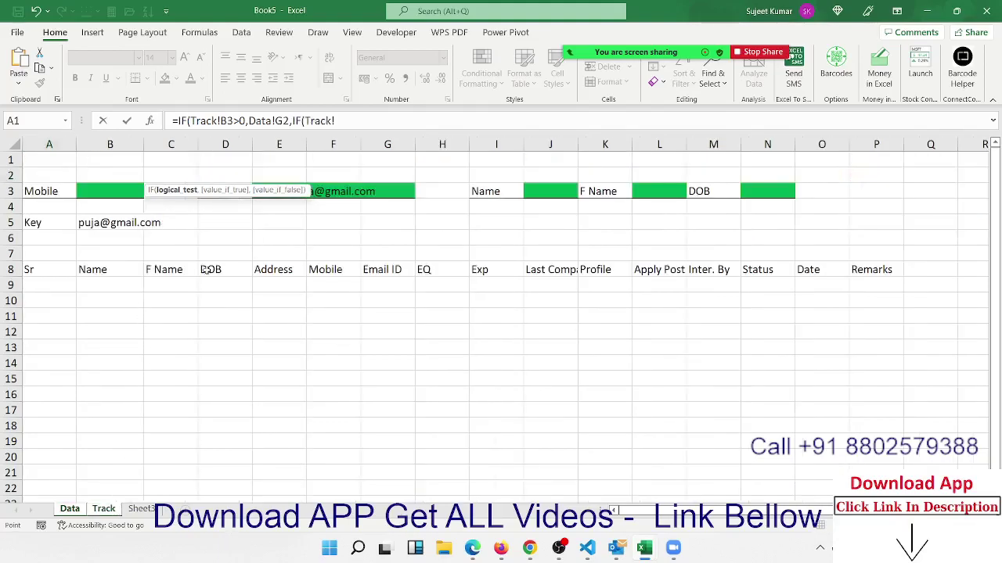
click(337, 191)
text(>)
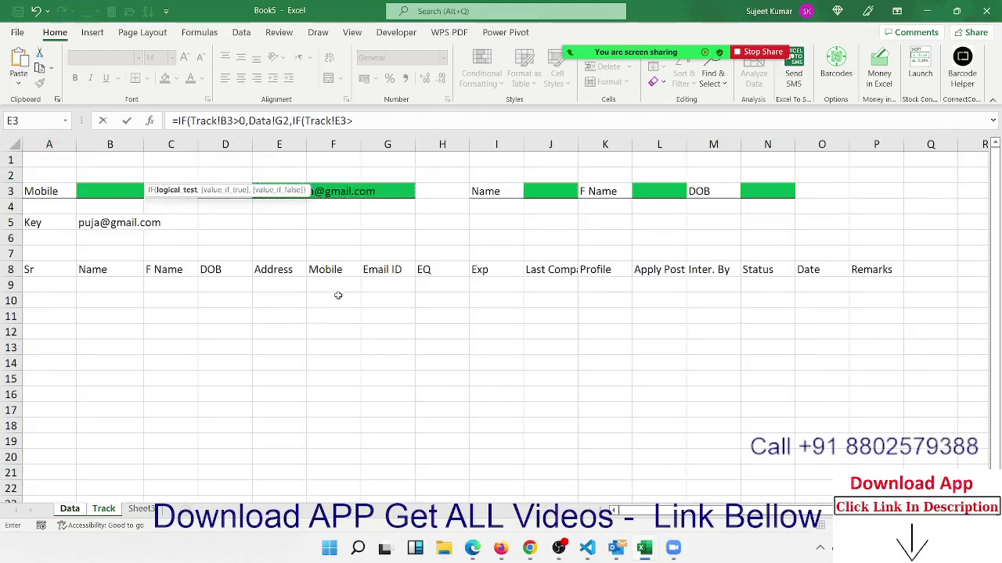
text(0,)
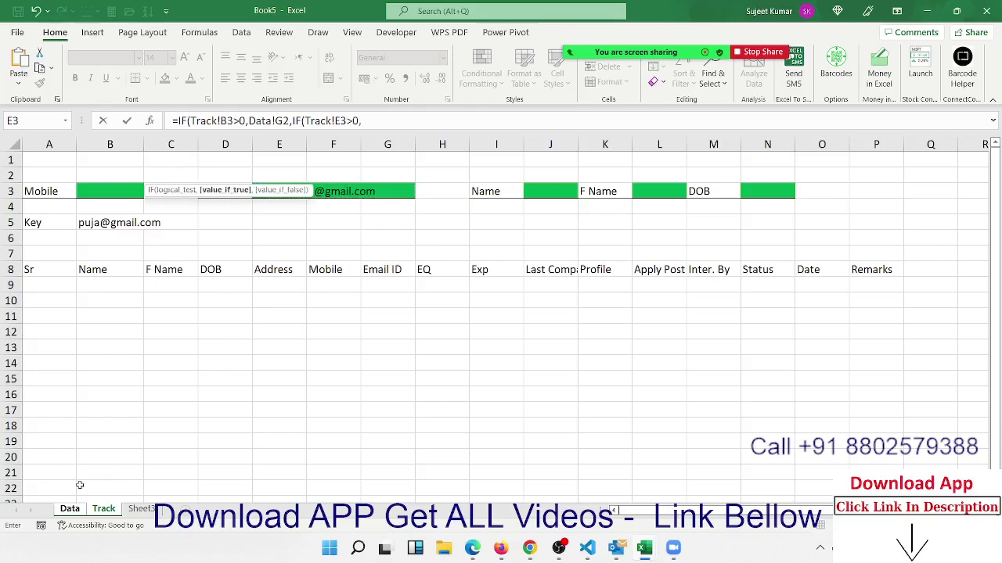
click(70, 509)
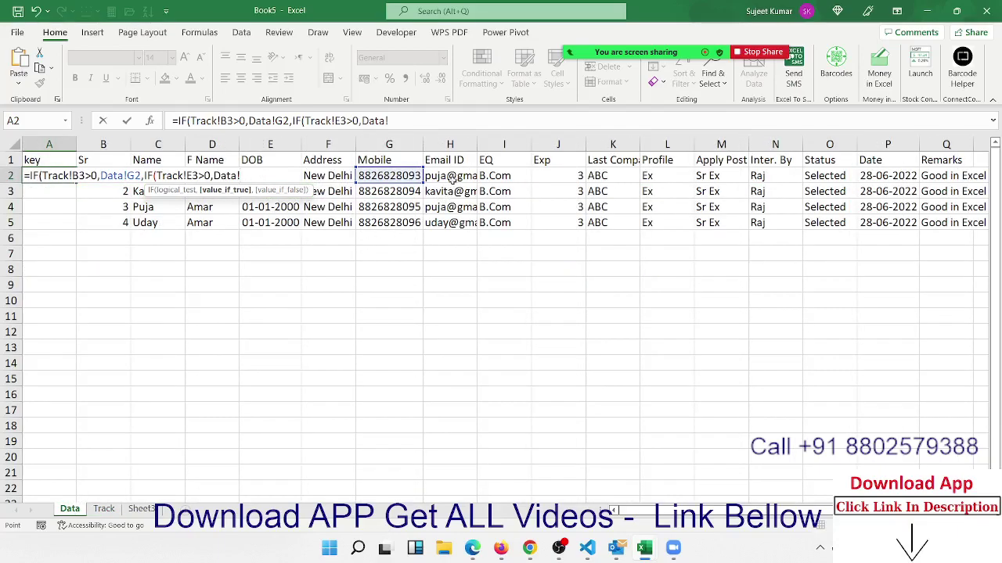
click(451, 178)
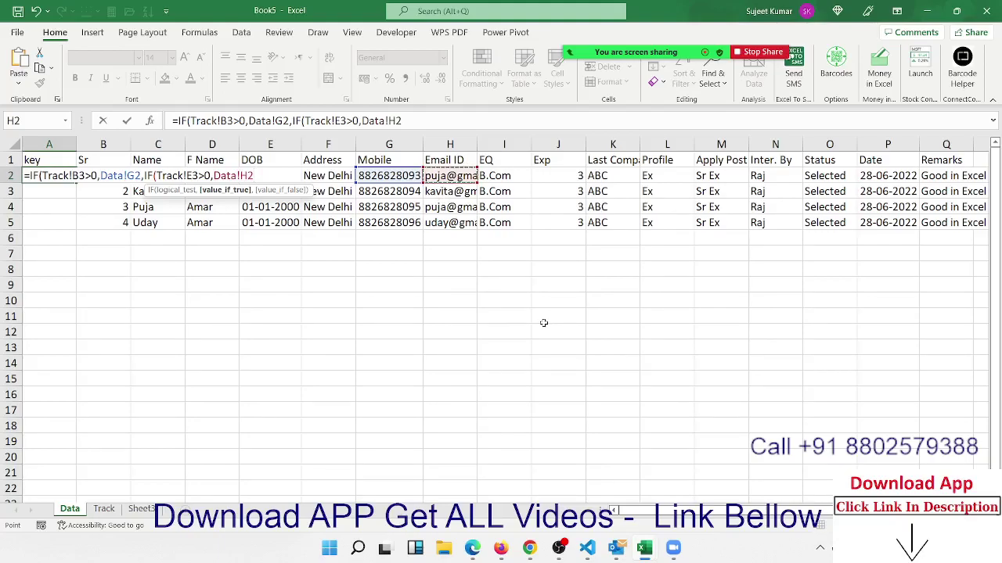
- Finish with the fallback C2&"-"&D2&"-"&E2, enter it and accept the parenthesis correction
text(,)
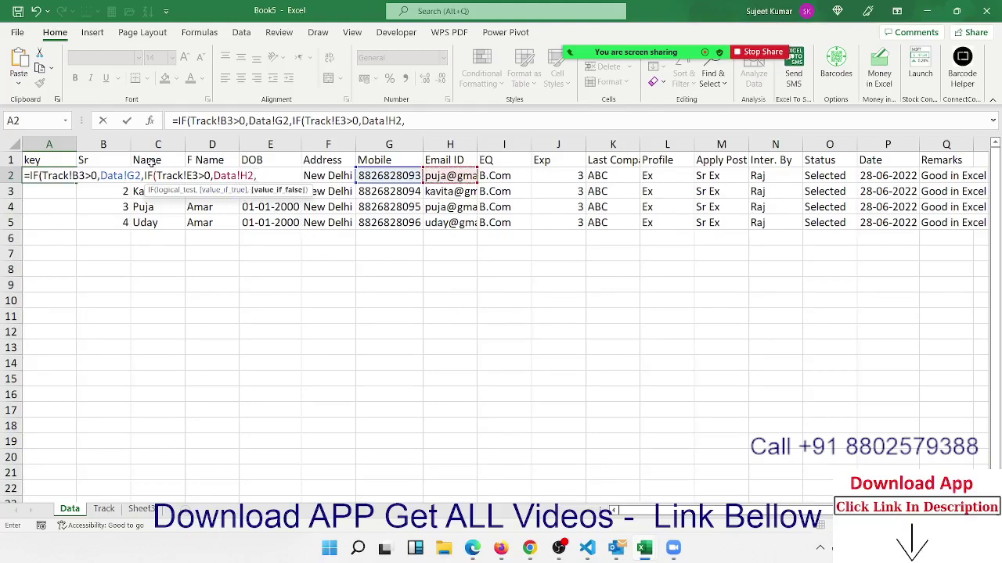
click(152, 174)
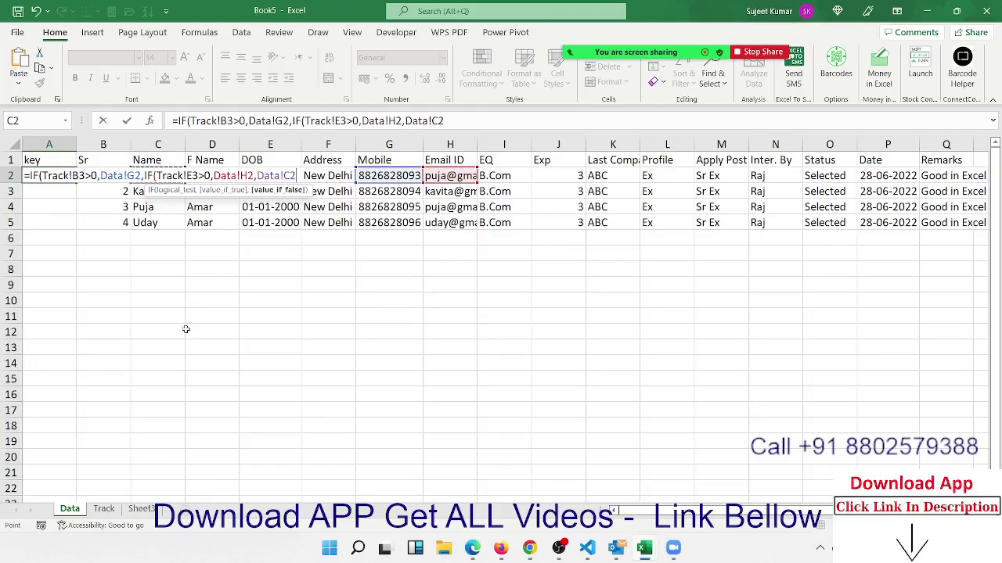
text(&"-")
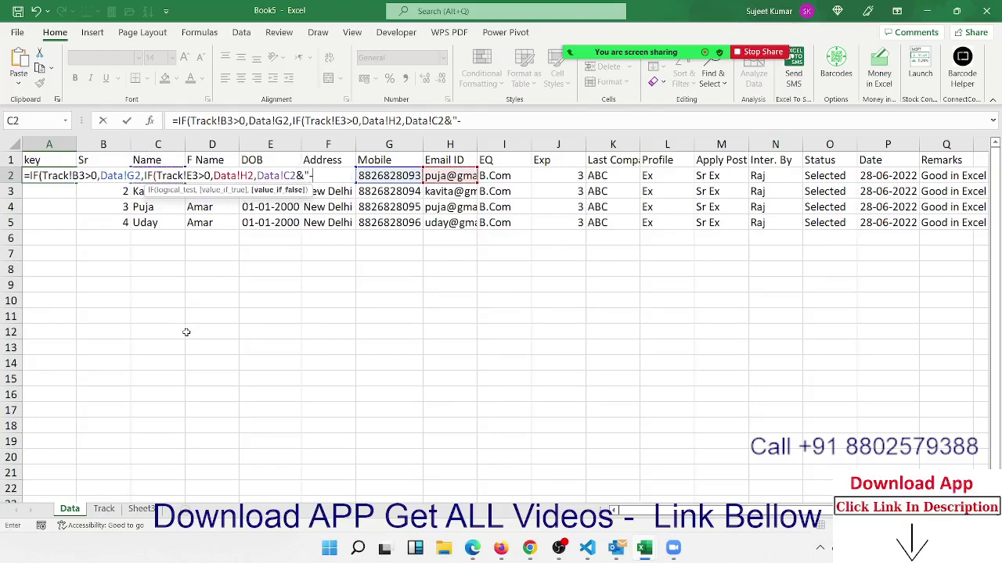
text(&)
click(202, 160)
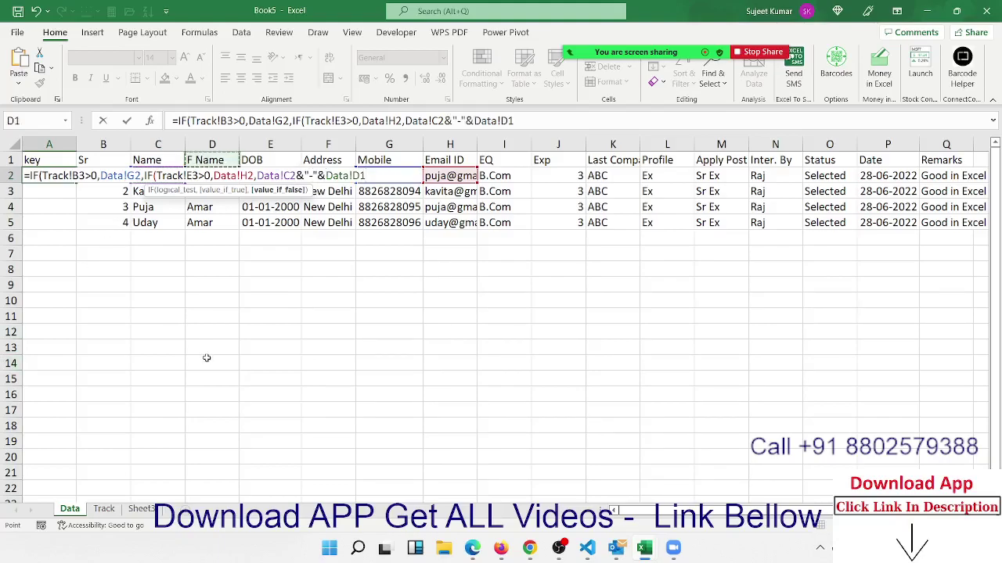
key(Down)
text(&)
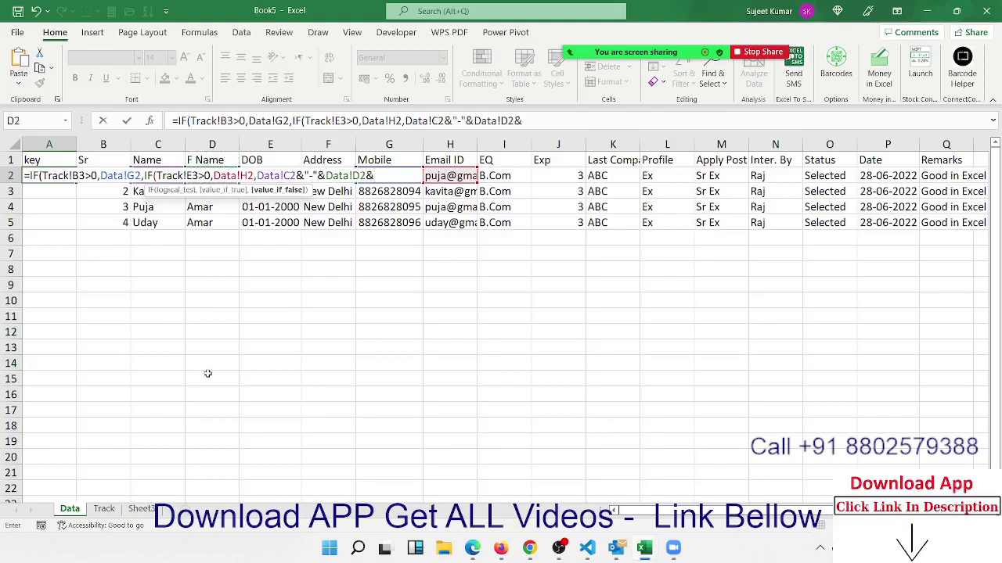
text("-"&)
click(265, 158)
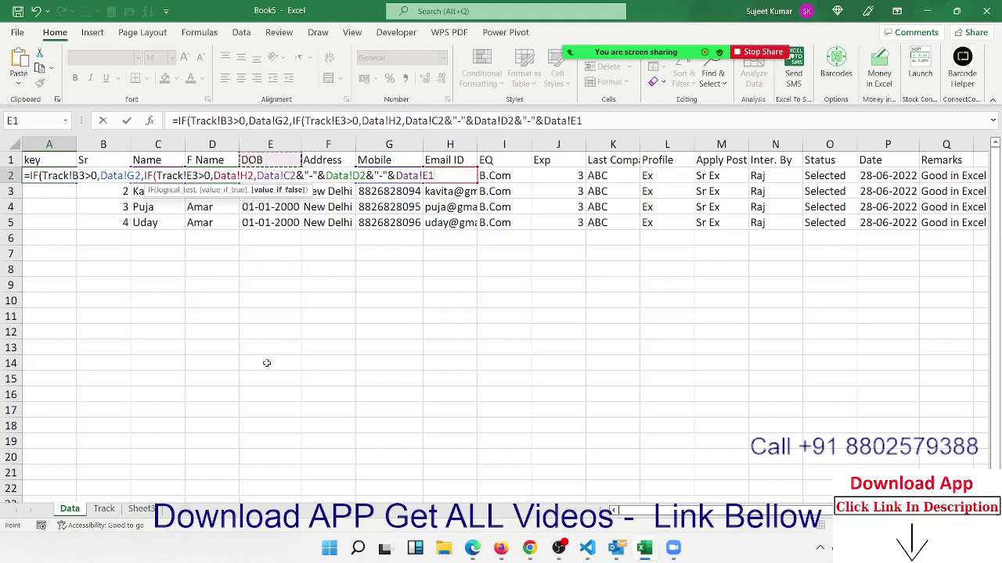
key(Down)
key(Return)
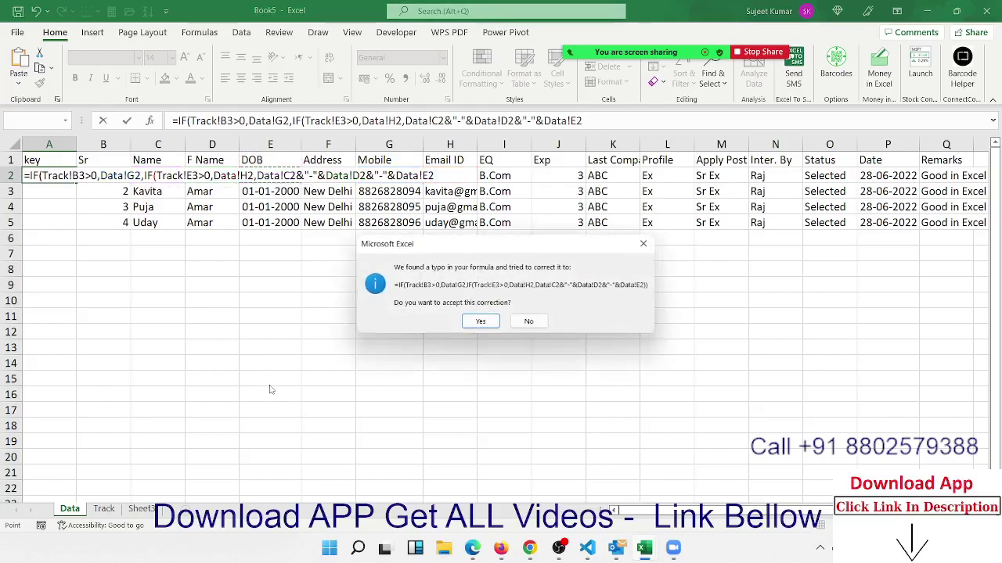
key(Return)
key(shift+Down)
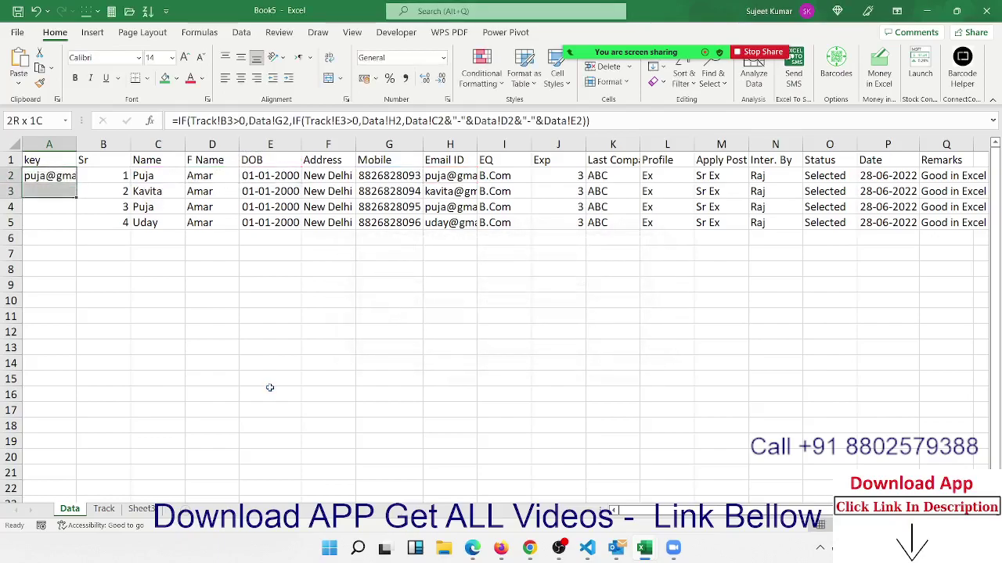
key(shift+Down)
key(shift+Down)
key(shift+Down)
key(shift+Down)
key(shift+Down)
key(shift+Down)
key(shift+Down)
key(shift+Down)
key(shift+Down)
key(shift+Down)
key(shift+Down)
key(shift+Down)
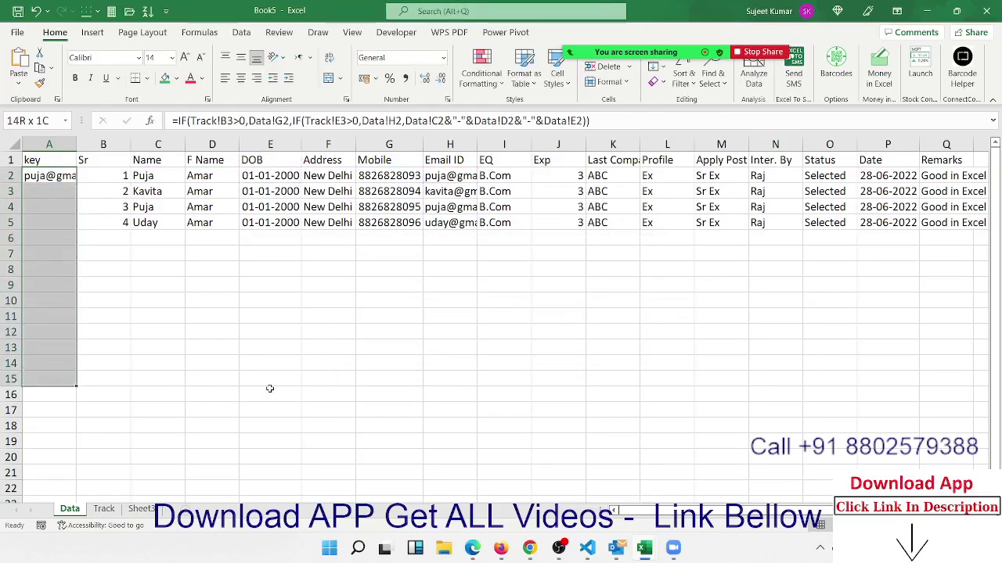
key(ctrl+Home)
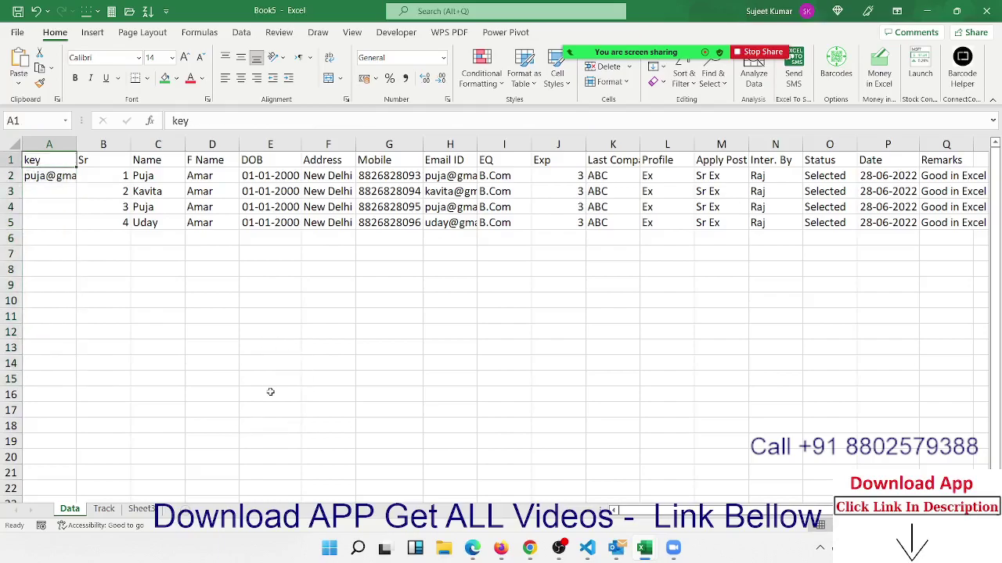
key(Down)
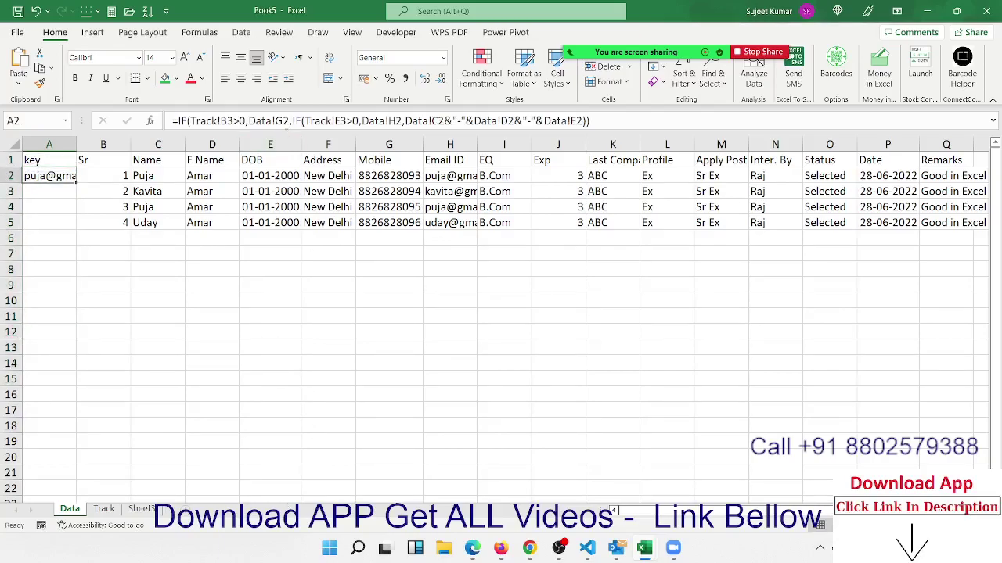
click(285, 121)
key(F4)
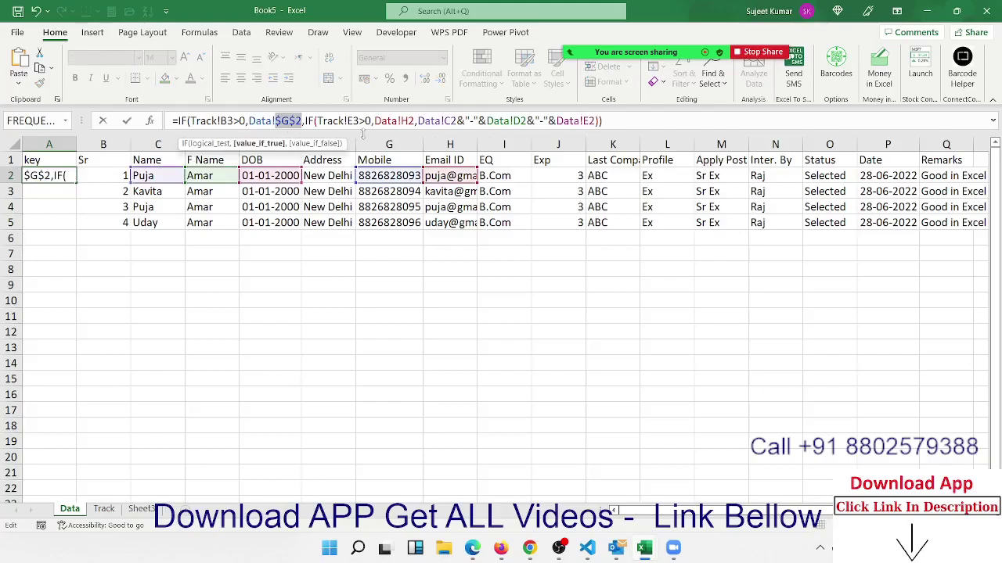
click(407, 121)
key(F4)
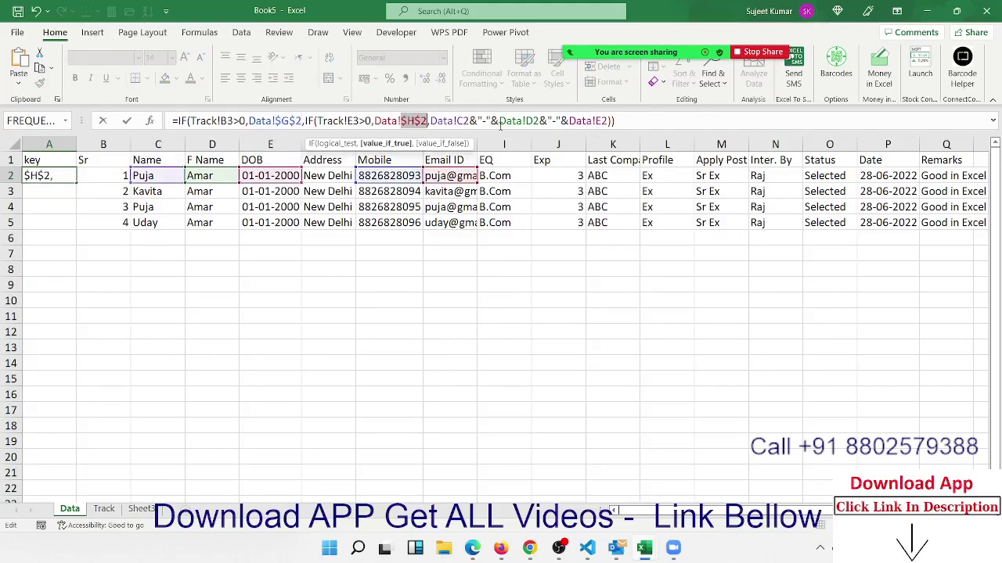
key(Return)
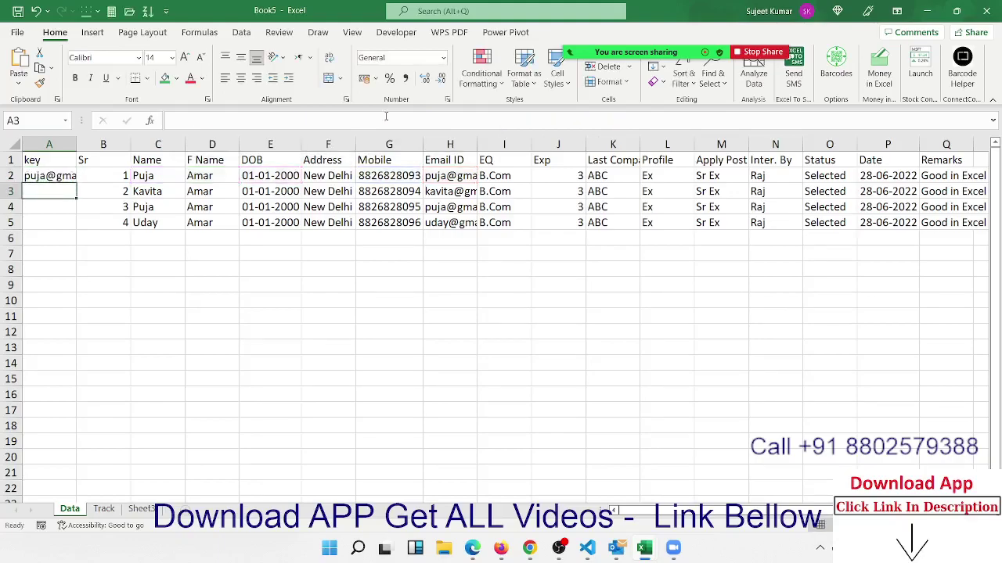
click(59, 172)
mouse_move(76, 184)
mouse_down()
mouse_move(53, 357)
mouse_move(81, 360)
mouse_up()
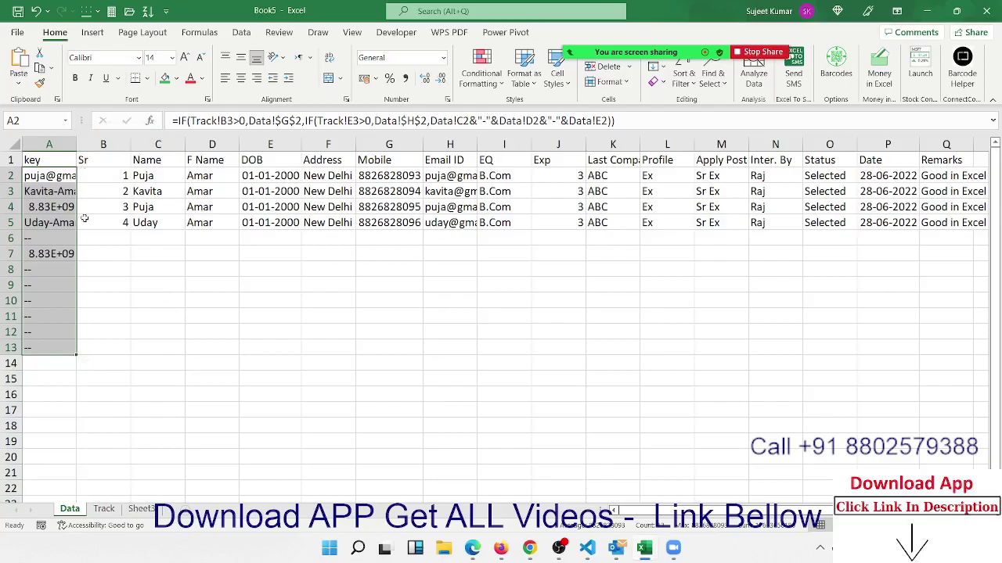
click(65, 243)
click(61, 253)
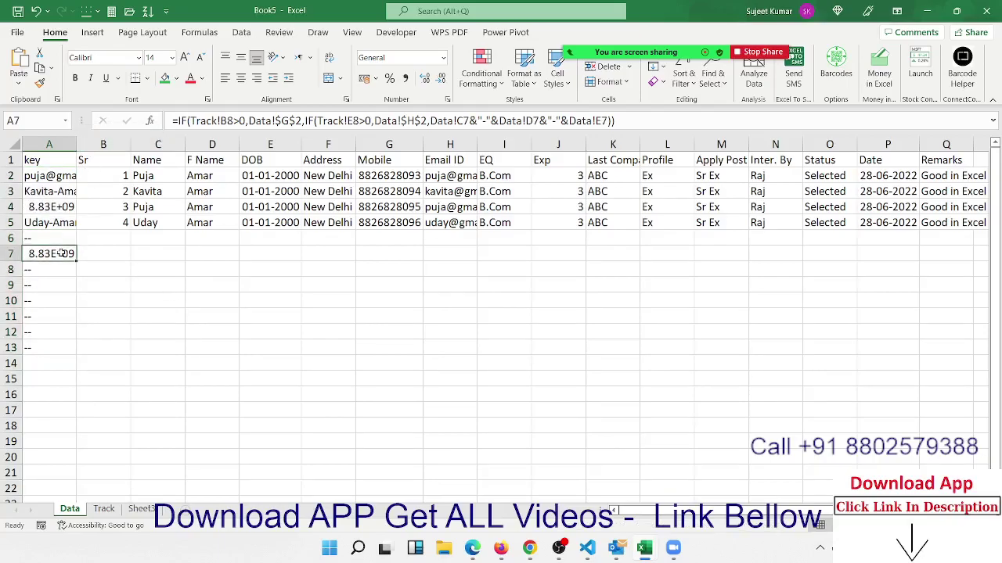
double_click(61, 253)
key(Escape)
drag(77, 145, 92, 146)
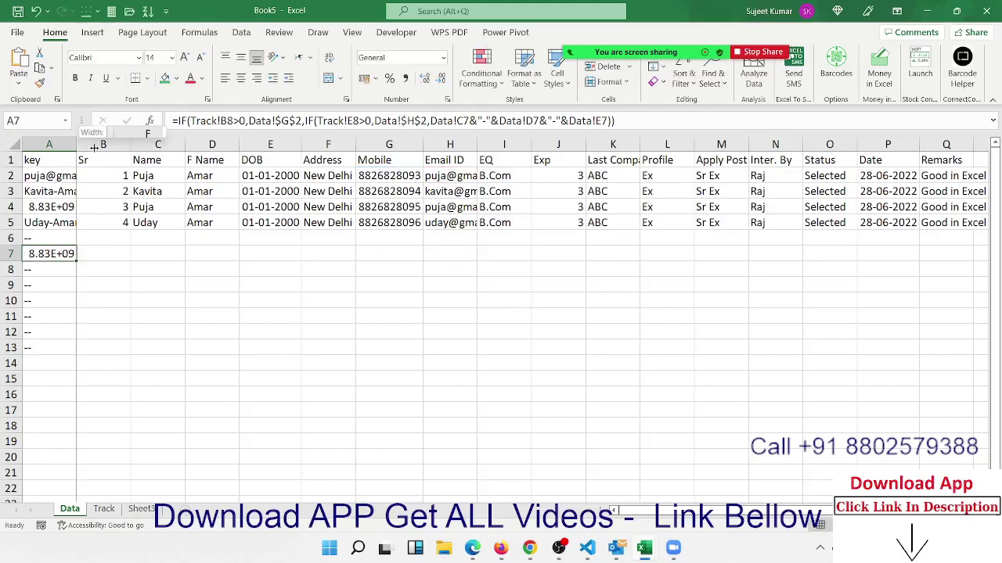
click(60, 177)
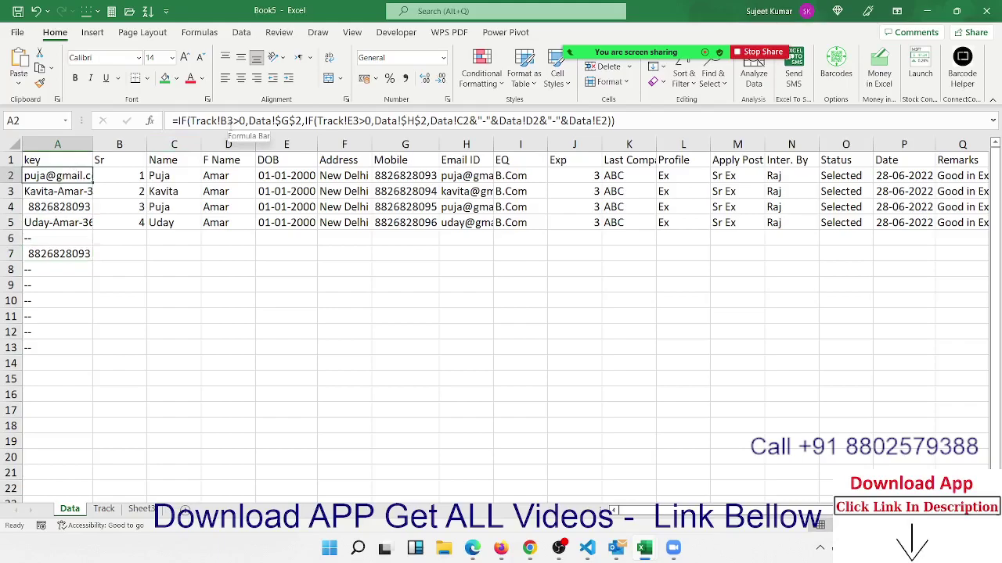
click(224, 120)
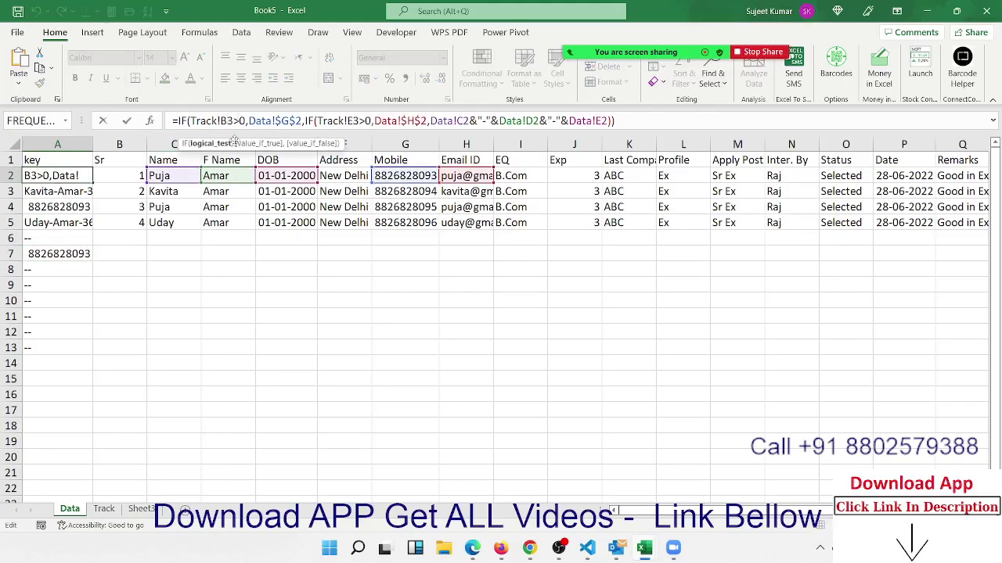
key(Escape)
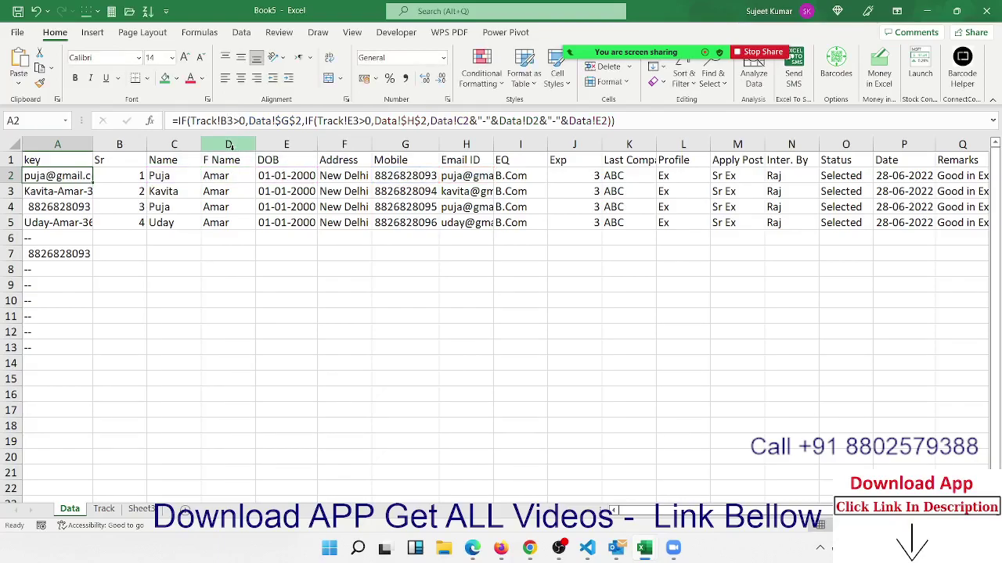
key(ctrl+z)
key(ctrl+z)
key(ctrl+z)
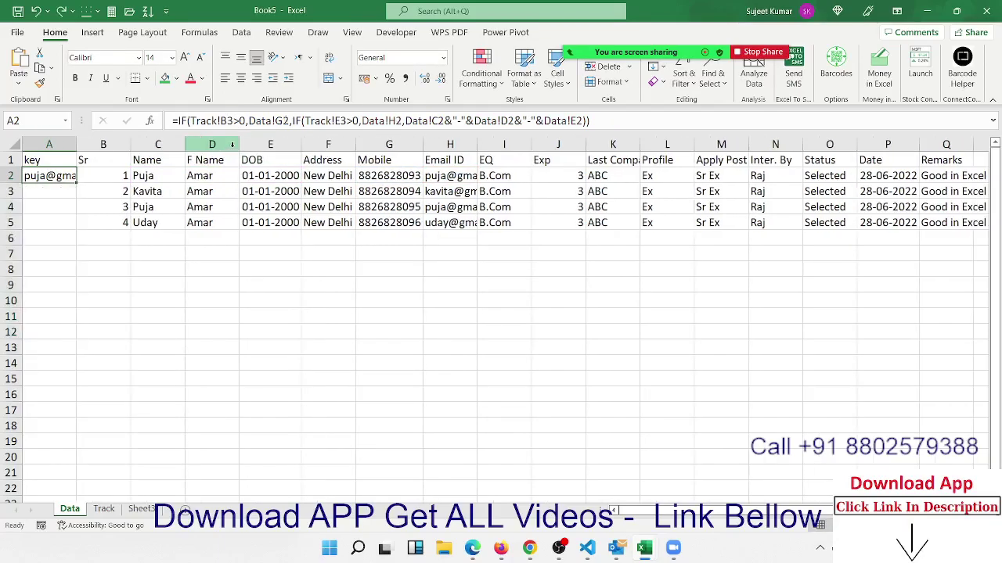
- Make the Track!B3 and Track!E3 references in the key formula absolute
double_click(232, 121)
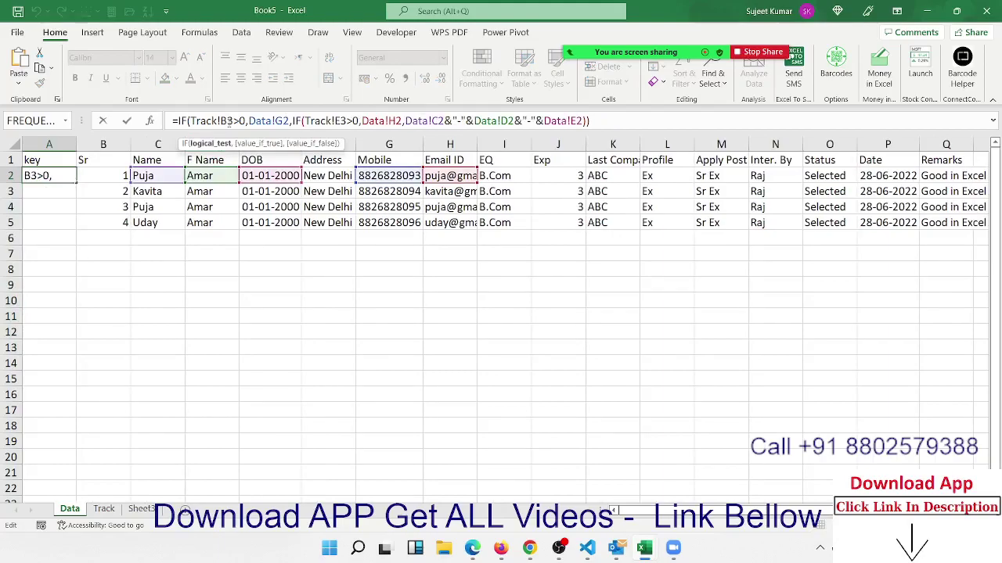
key(F4)
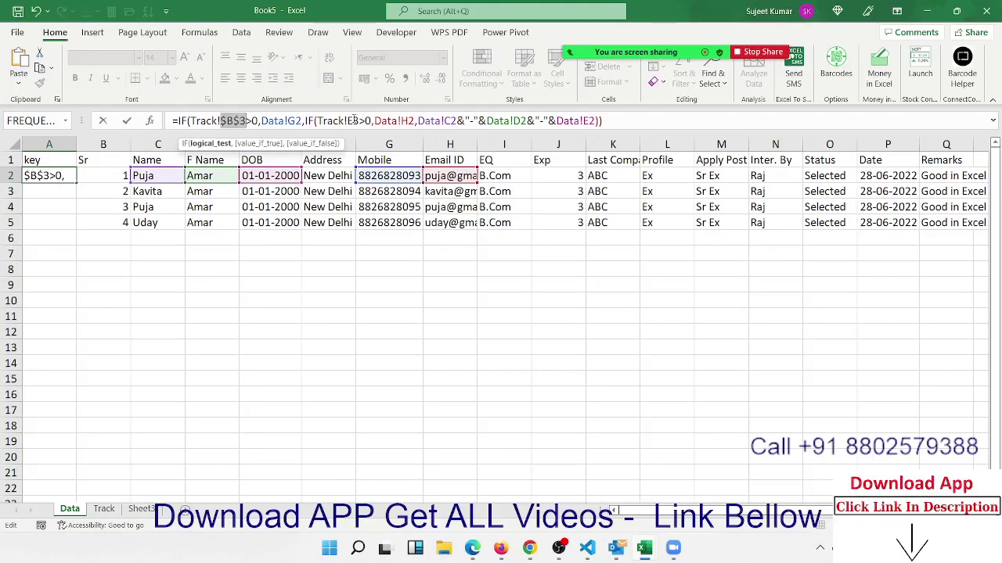
double_click(354, 120)
key(F4)
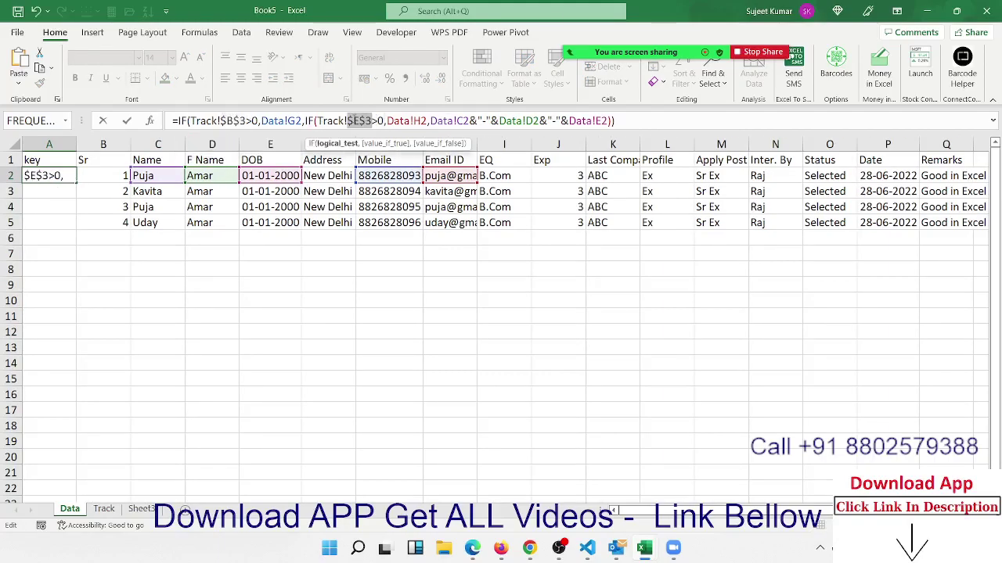
key(Return)
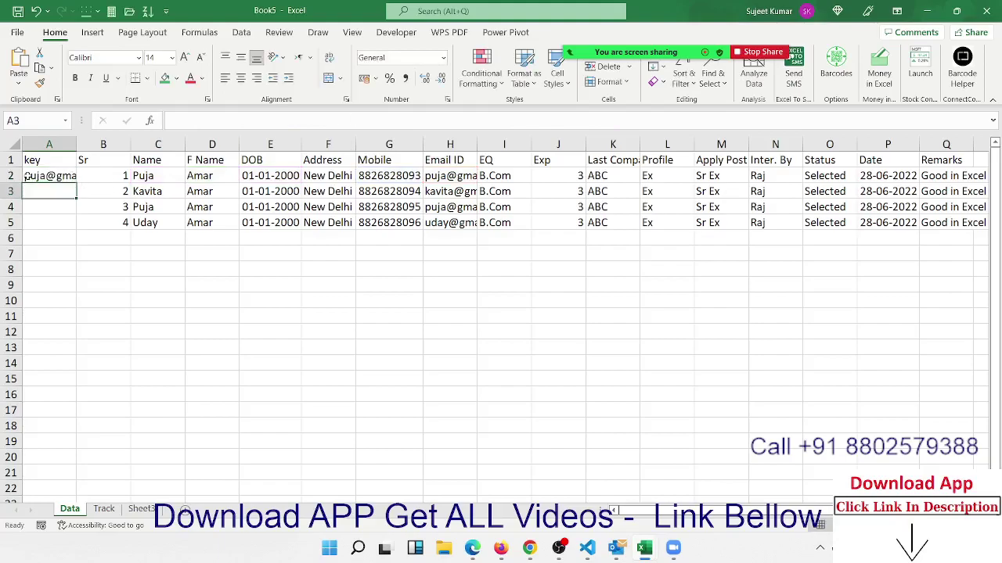
- Fill the key formula down A2:A12, widen column A, and check the formulas in rows 2–6
drag(27, 177, 11, 332)
key(ctrl+d)
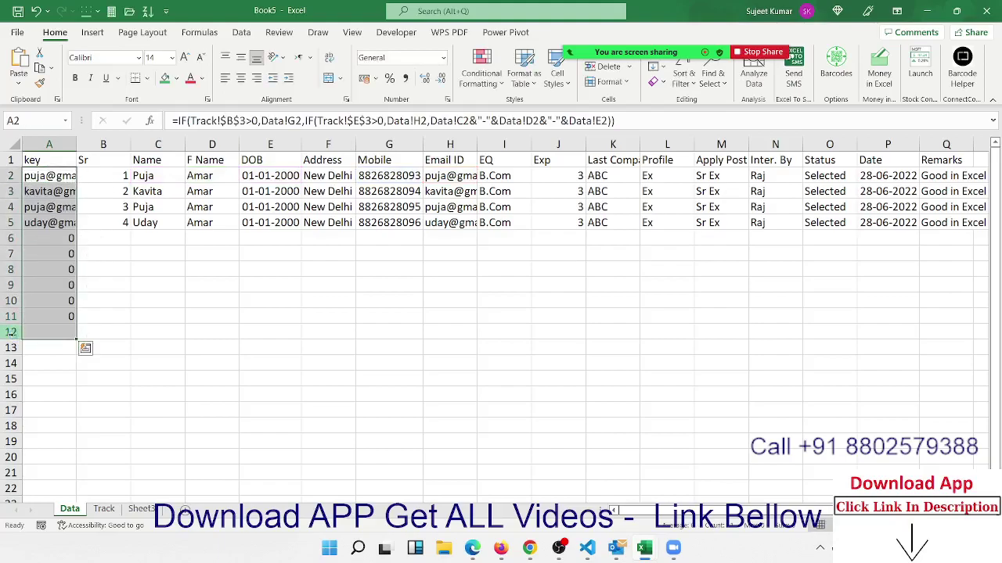
drag(76, 144, 91, 145)
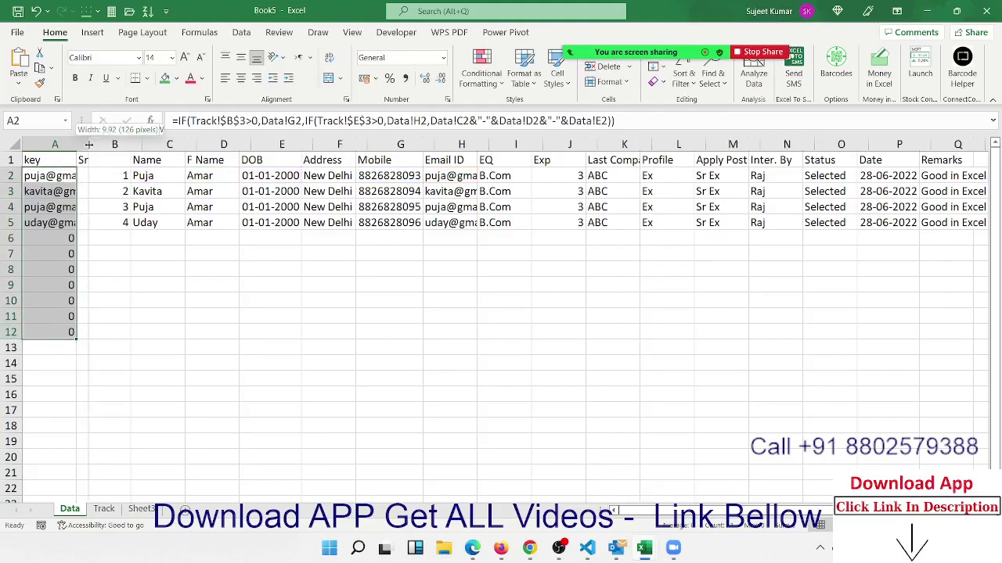
click(68, 237)
click(69, 216)
click(69, 192)
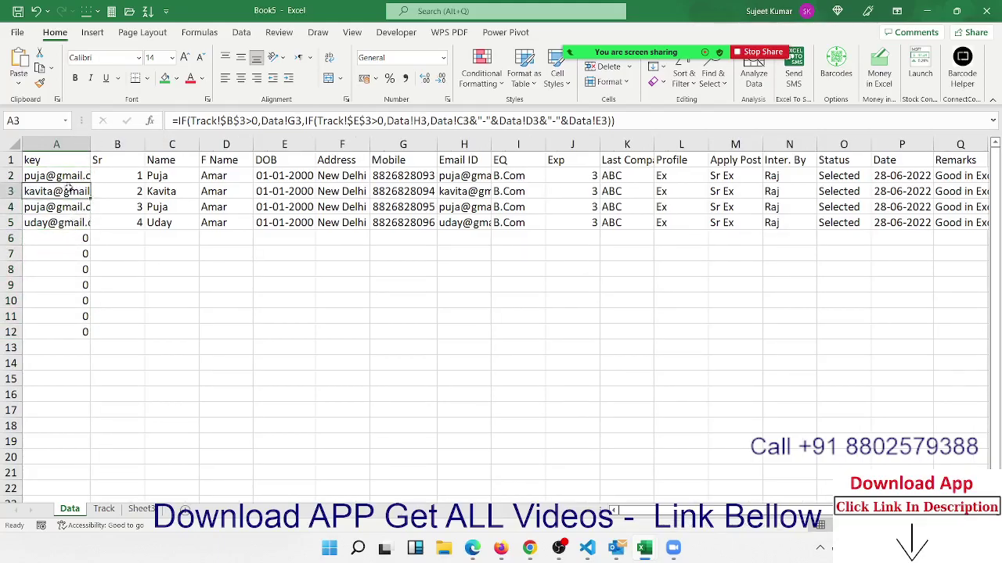
click(66, 175)
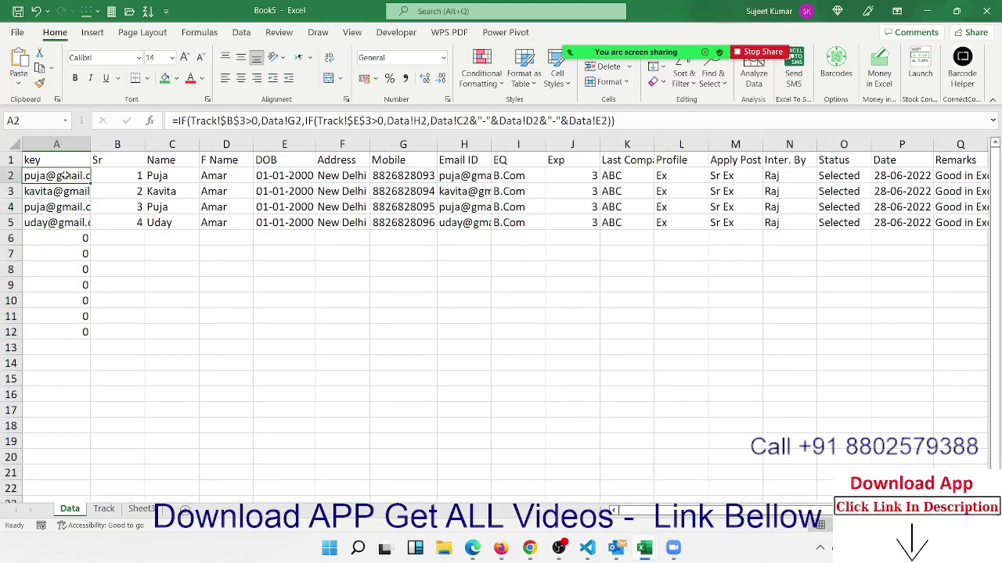
click(105, 509)
- Start a VLOOKUP in Track A9 that looks up key B5 in the Data!A:Q table
click(45, 288)
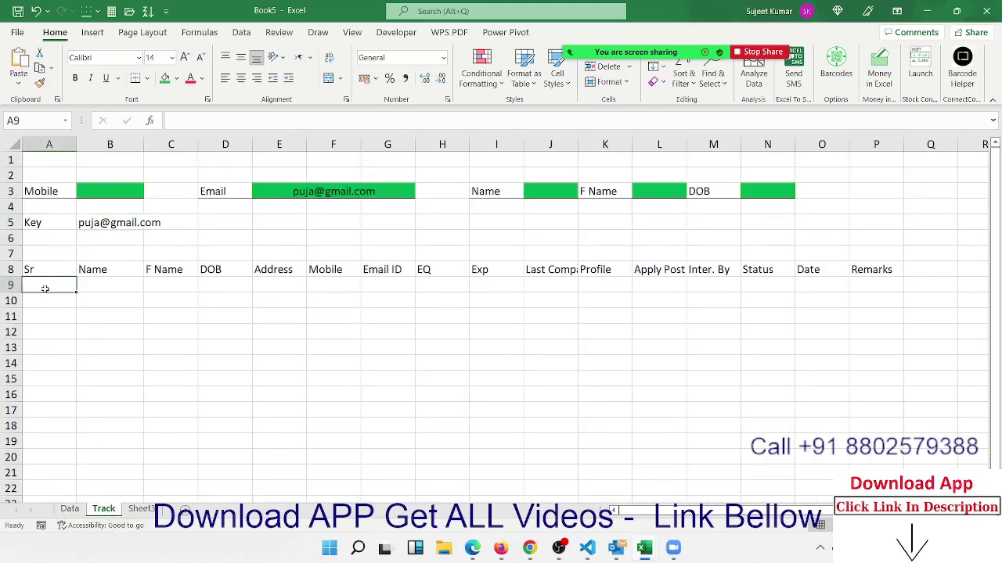
text(=vl)
key(Tab)
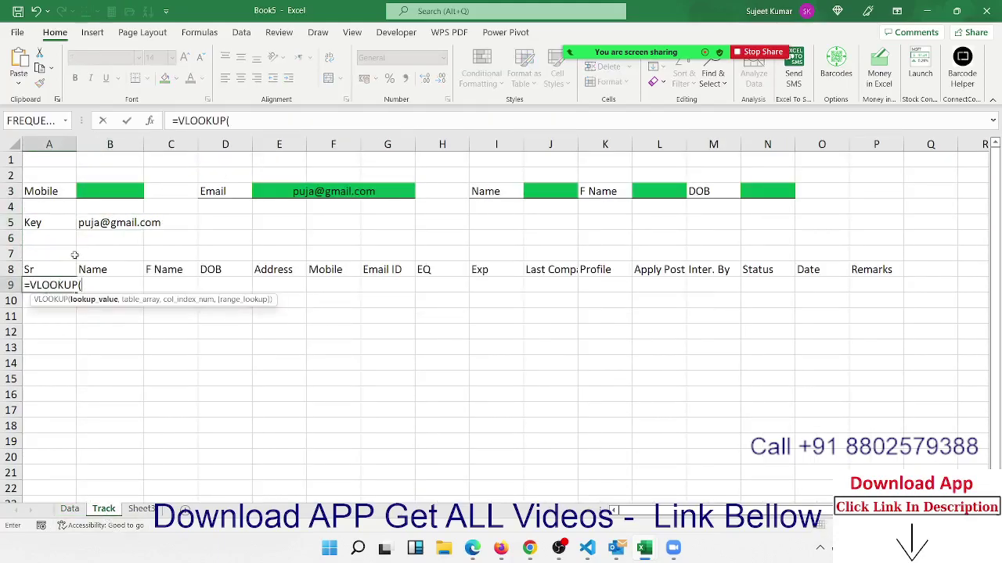
click(81, 225)
text(,)
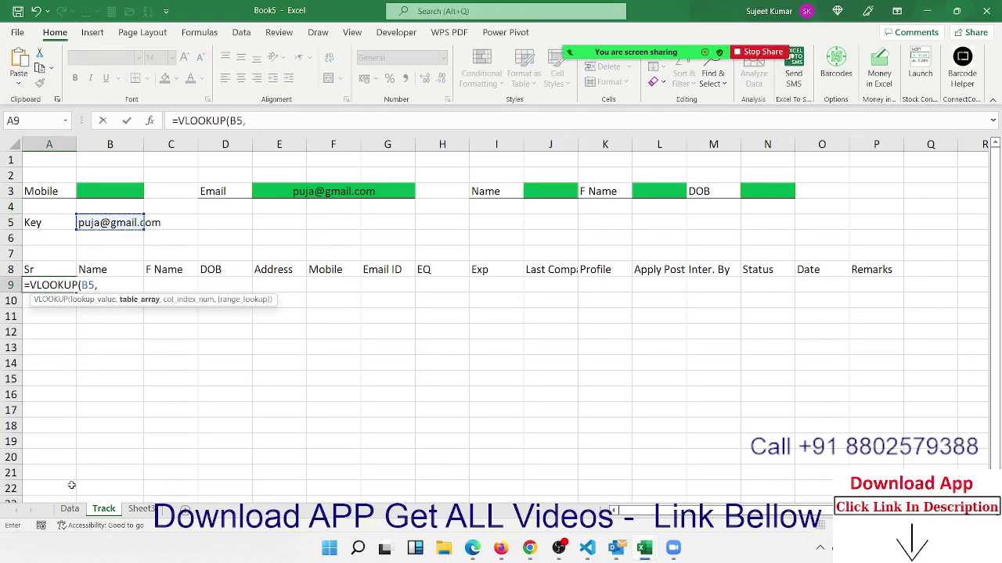
click(70, 510)
click(77, 146)
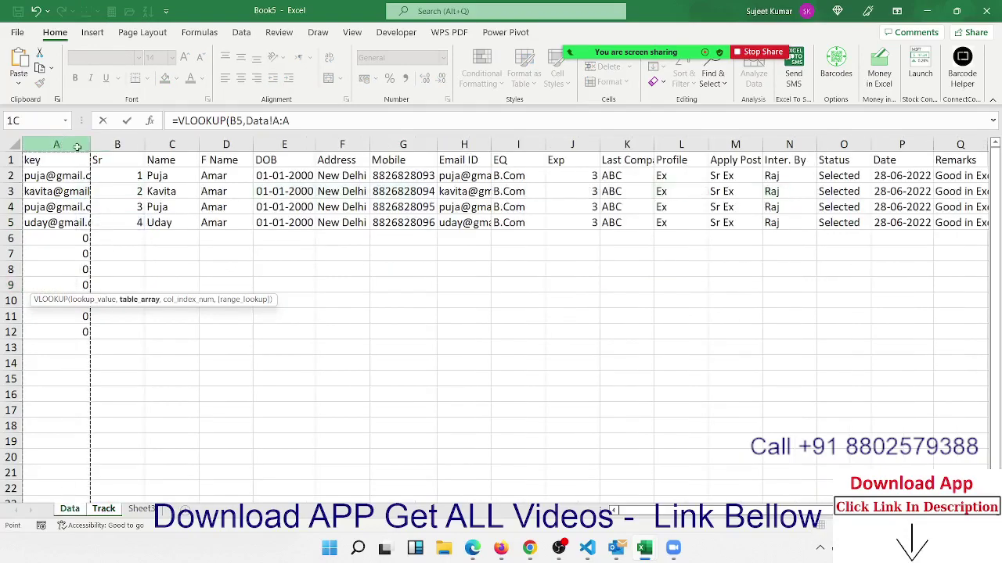
drag(78, 146, 938, 142)
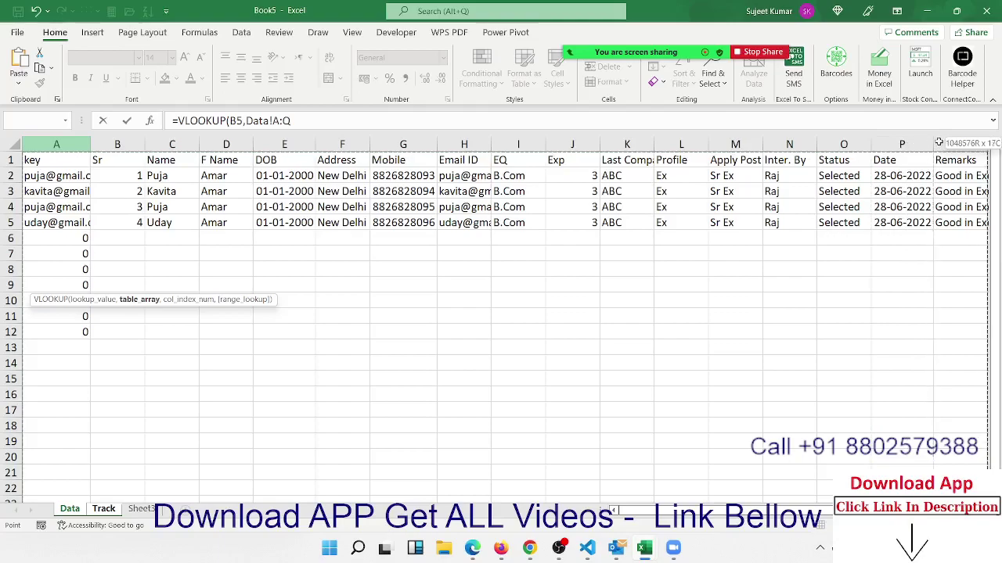
- Use MATCH of Track!A8 in Data!A1:Q1 as the column index with exact match, returning 1
text(,M)
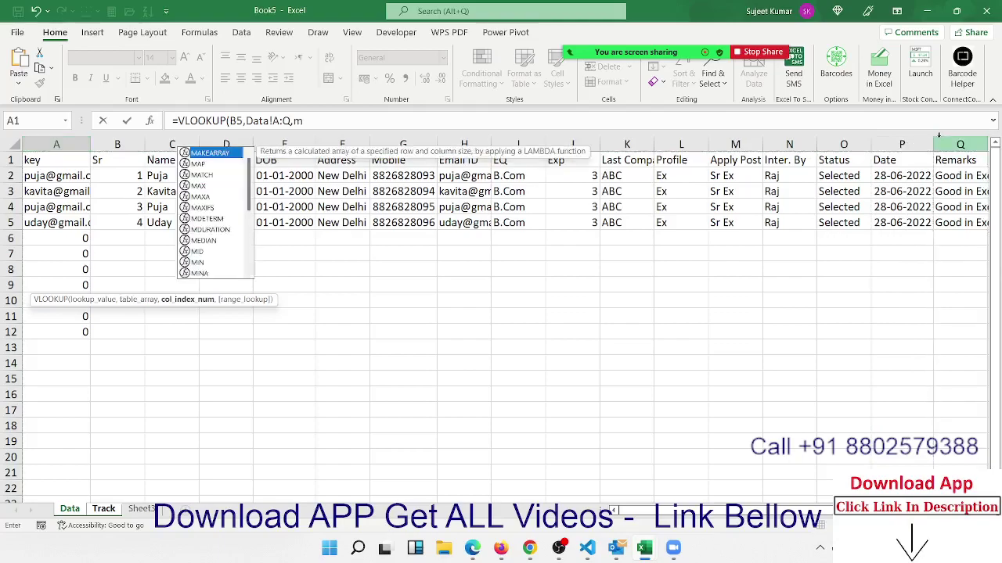
text(ATCH()
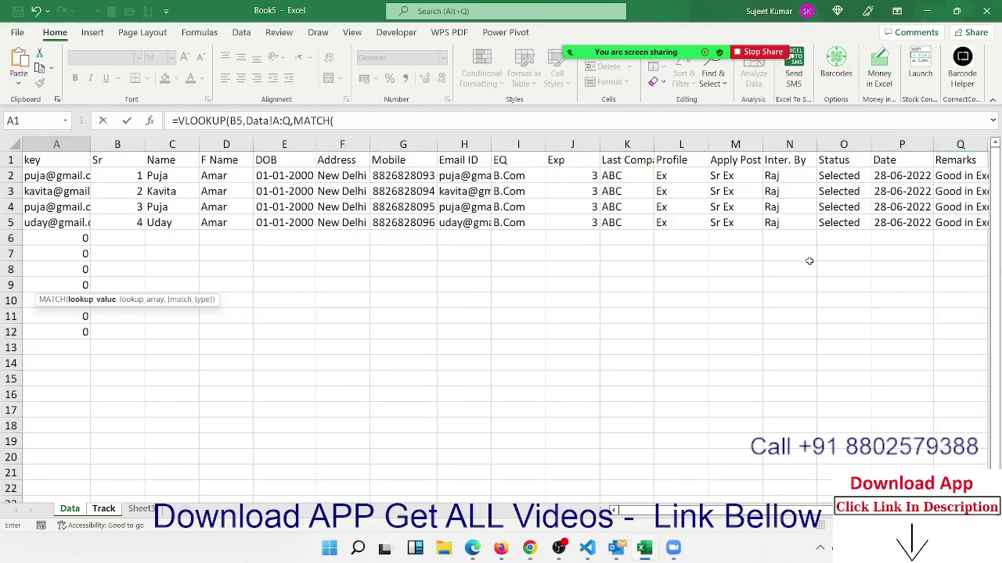
click(104, 509)
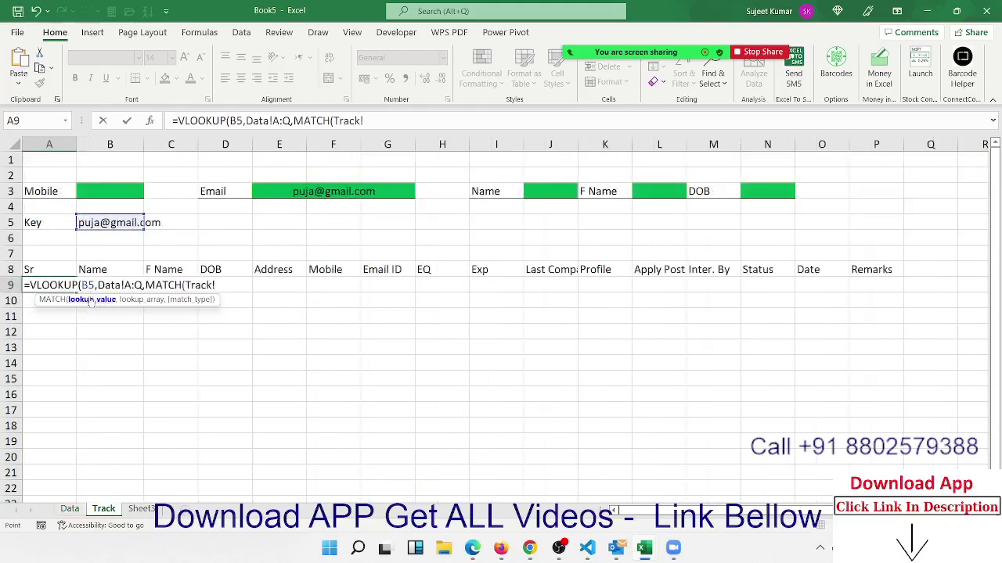
click(49, 270)
text(,)
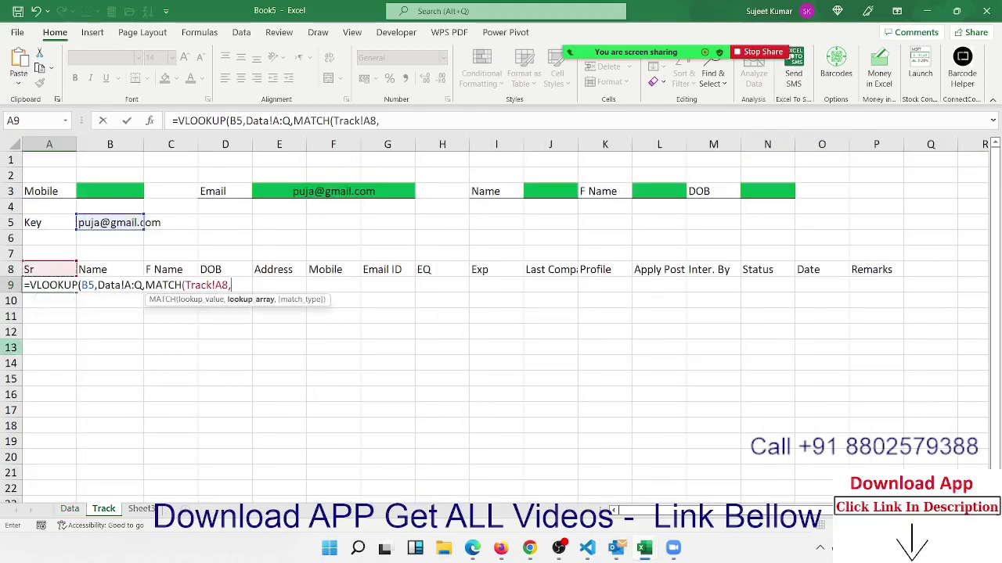
click(70, 509)
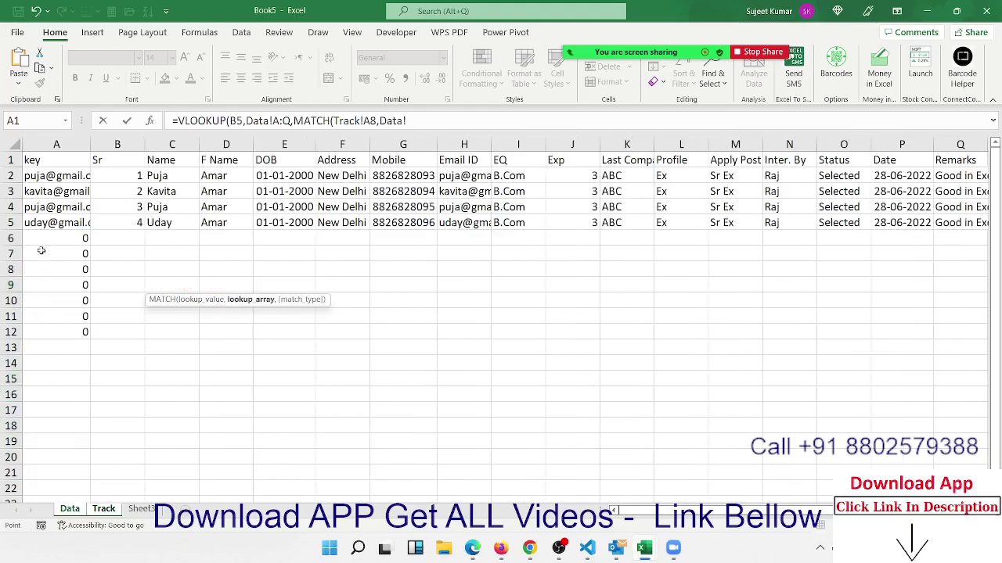
click(57, 166)
text(:Q1)
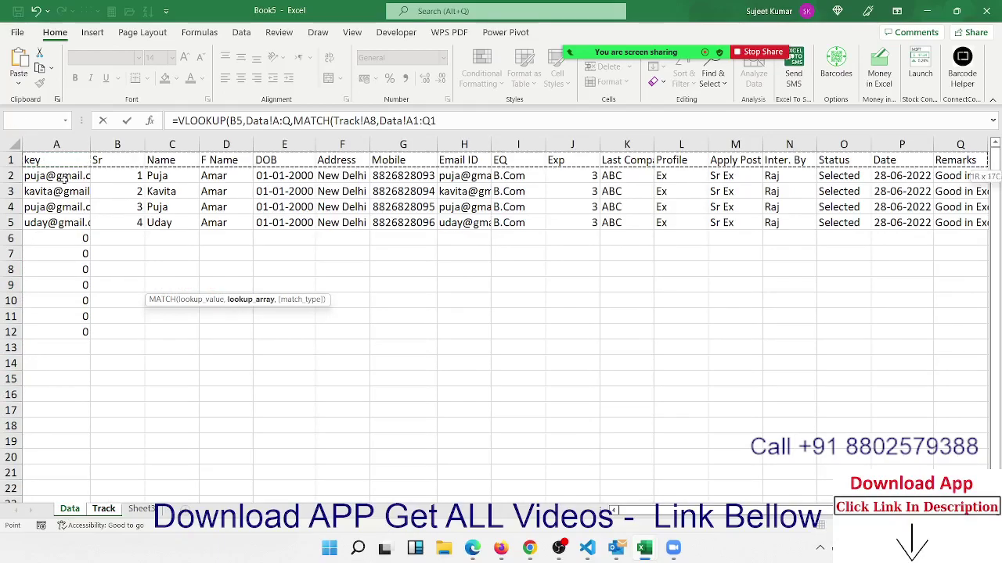
text(,0))
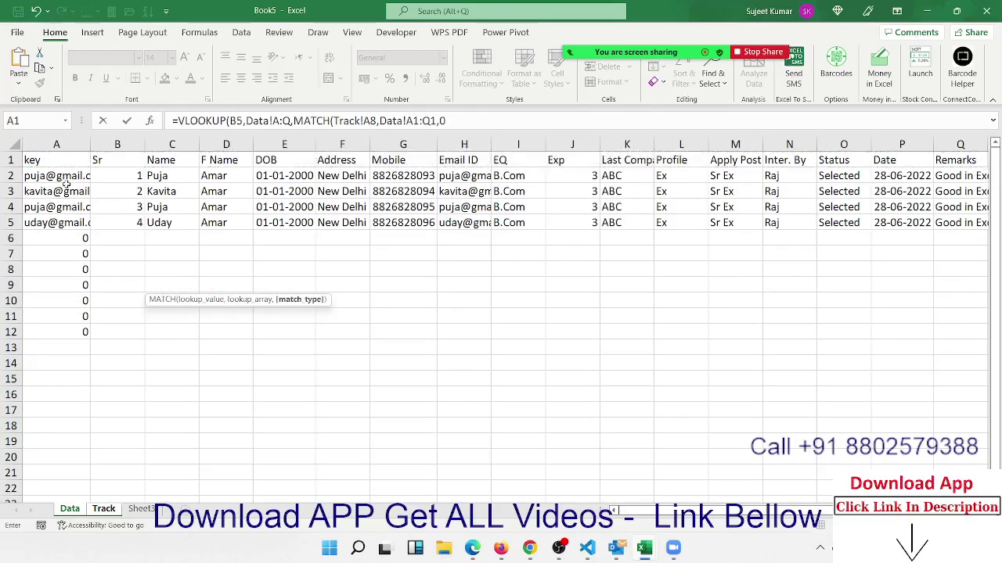
text(,0))
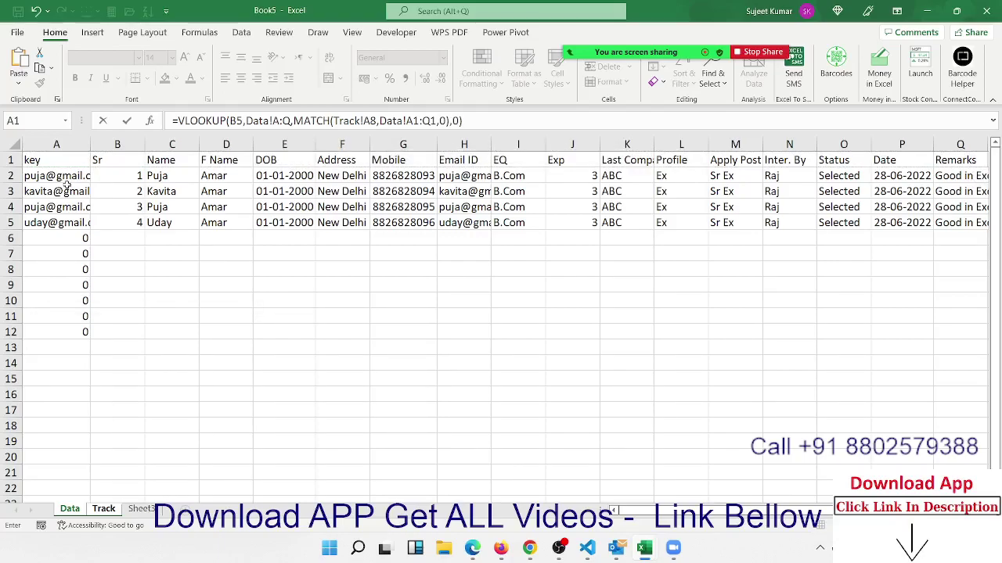
key(Return)
key(Up)
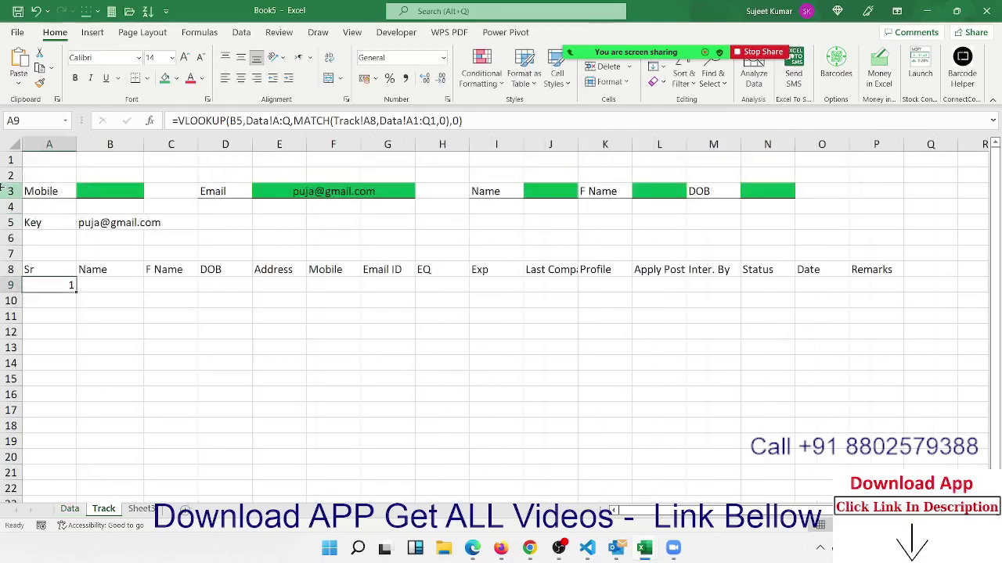
- Lock A9's references as $B$5, Data!$A:$Q, Track!A$8 and Data!$A$1:$Q$1, then select row 9
click(277, 122)
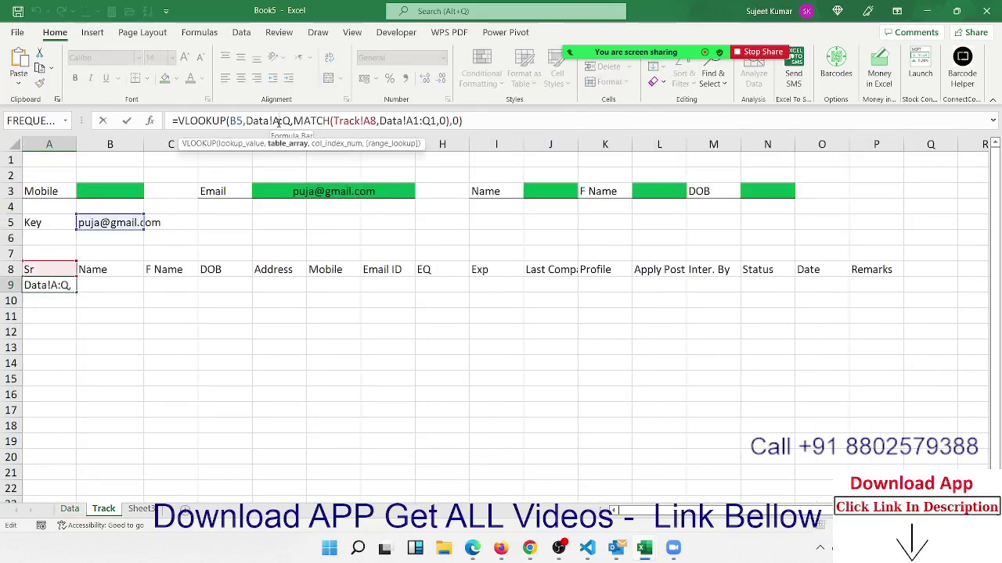
key(F4)
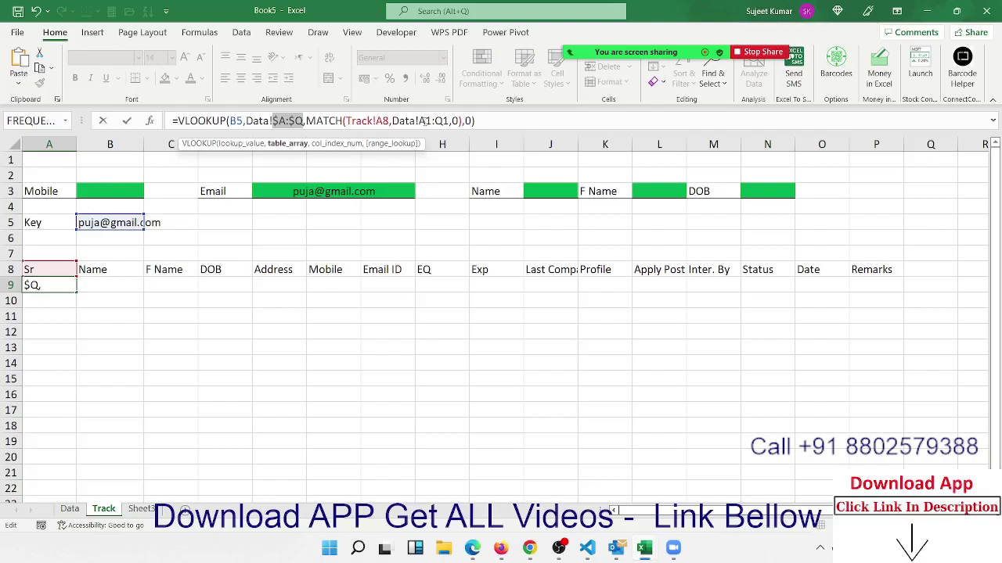
click(236, 123)
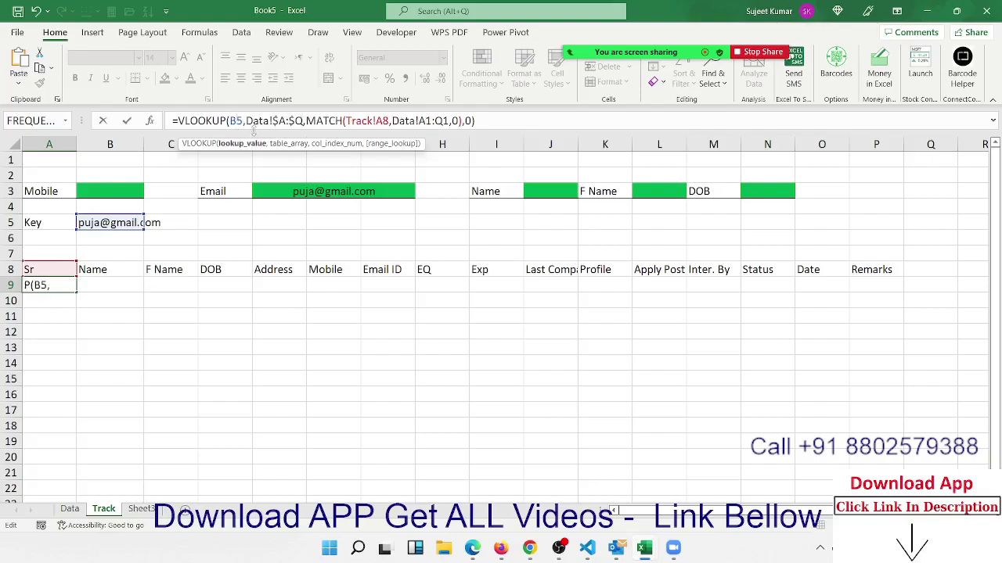
key(F4)
click(397, 121)
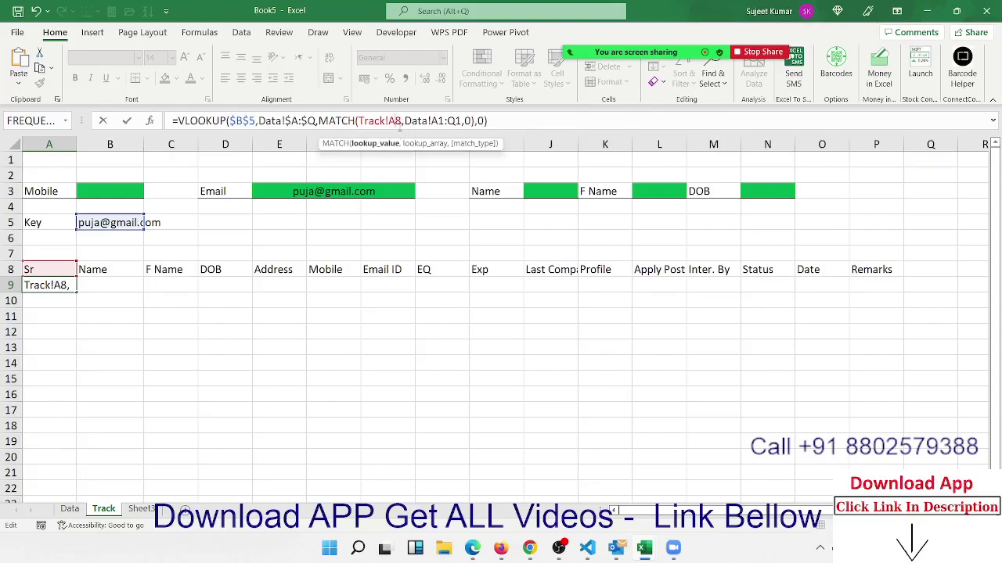
text($)
click(446, 121)
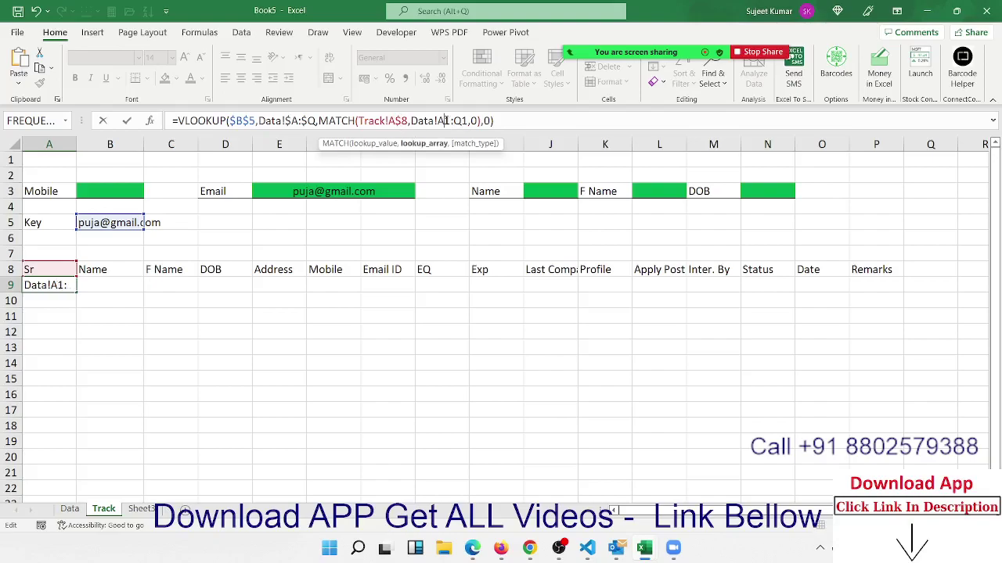
key(F4)
click(477, 121)
key(F4)
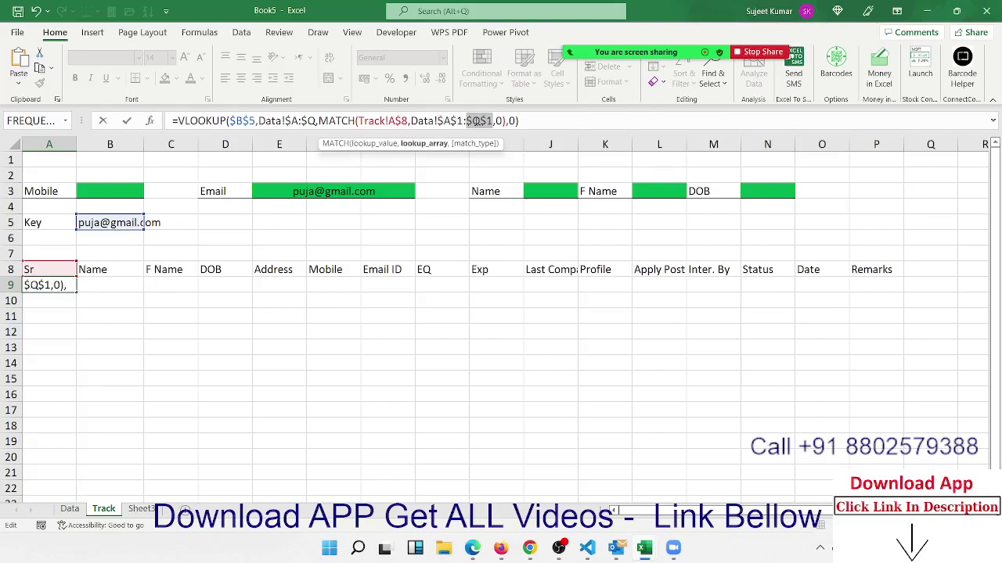
key(Return)
mouse_move(74, 286)
mouse_down()
mouse_move(548, 269)
mouse_move(856, 285)
mouse_up()
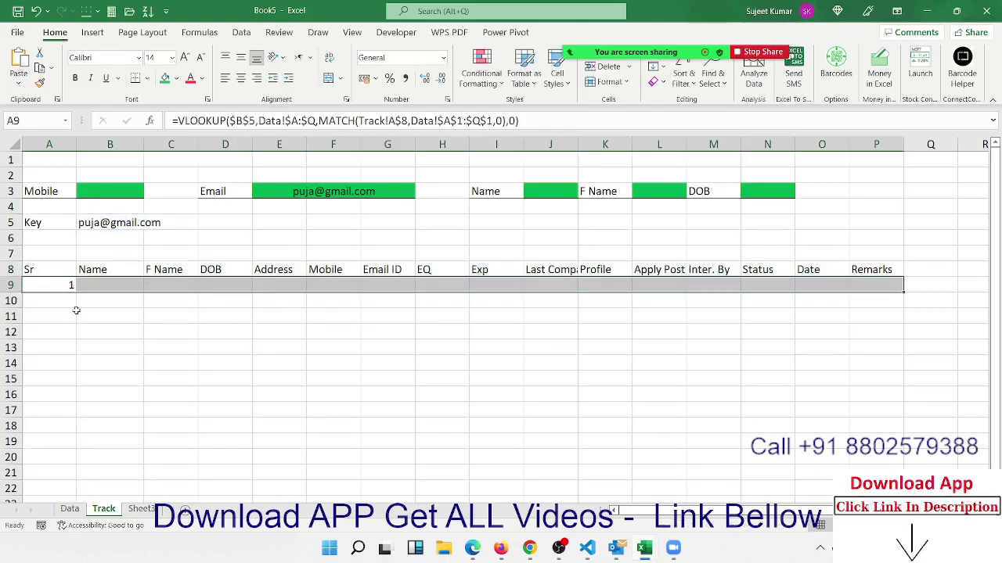
- Wrap the A9 lookup formula in IFERROR so errors show an empty string
click(51, 283)
click(177, 120)
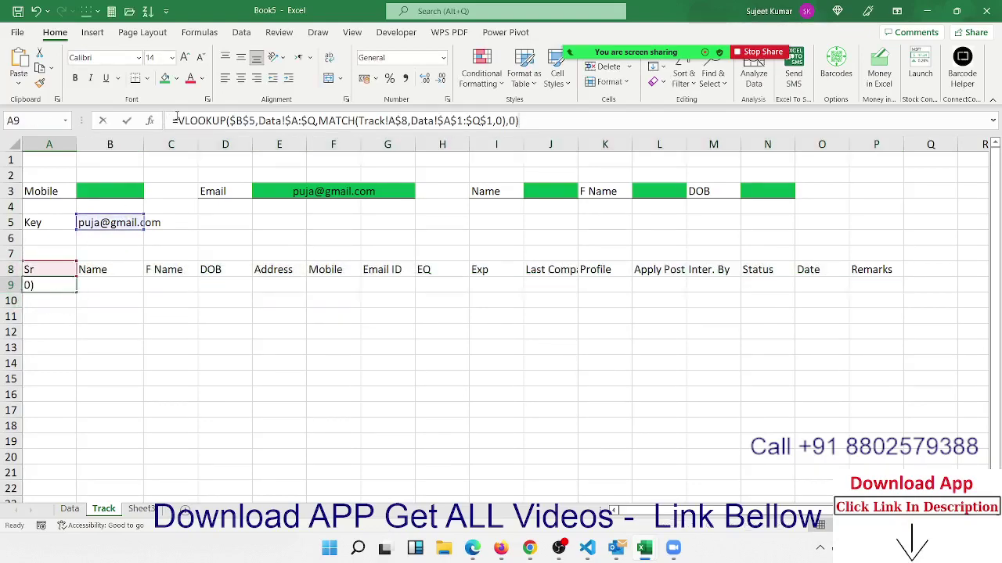
text(IFERROR()
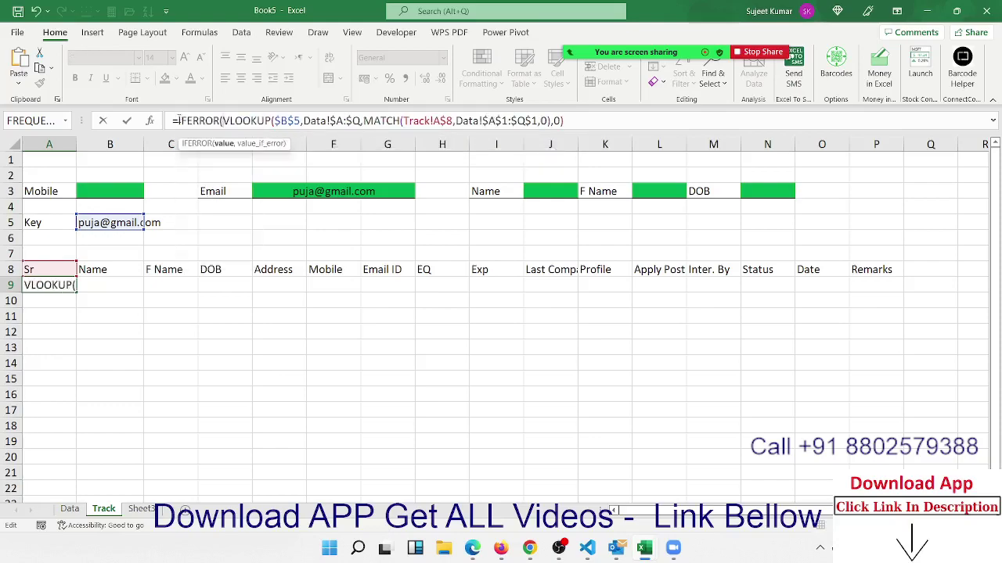
click(589, 118)
text(,"")
key(Return)
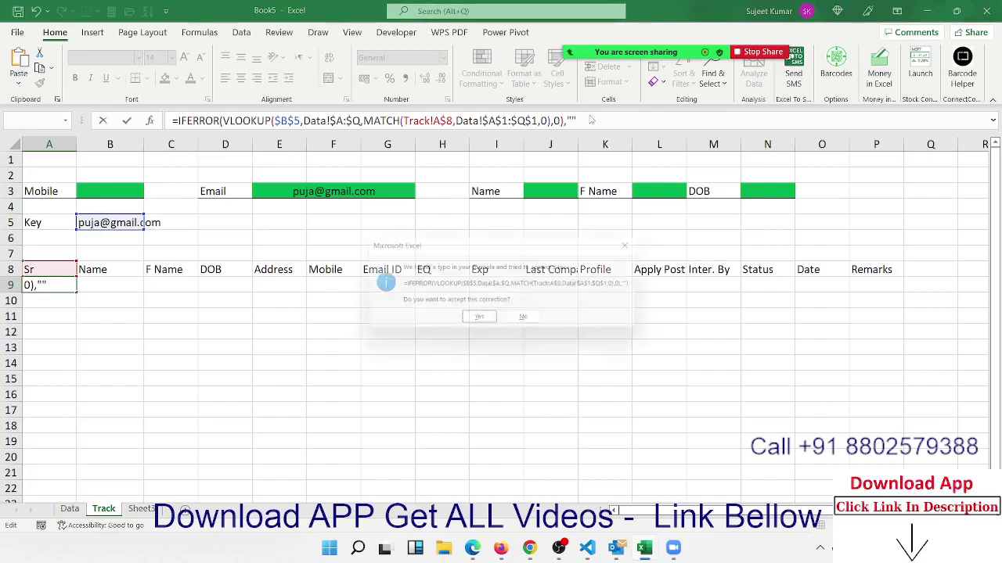
key(Return)
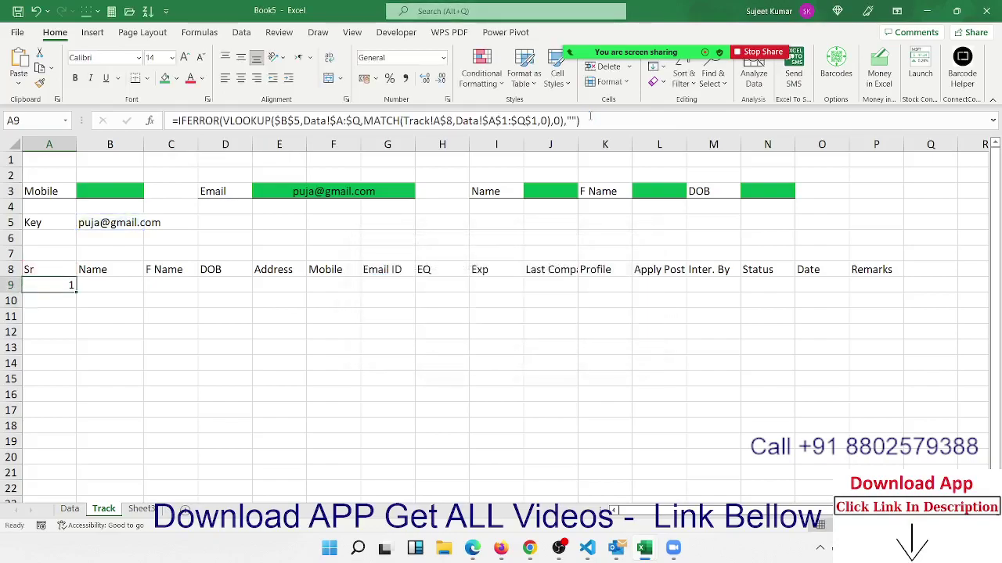
- Fill the A9 formula across to column P and give rows 8–9 All Borders
drag(75, 291, 896, 281)
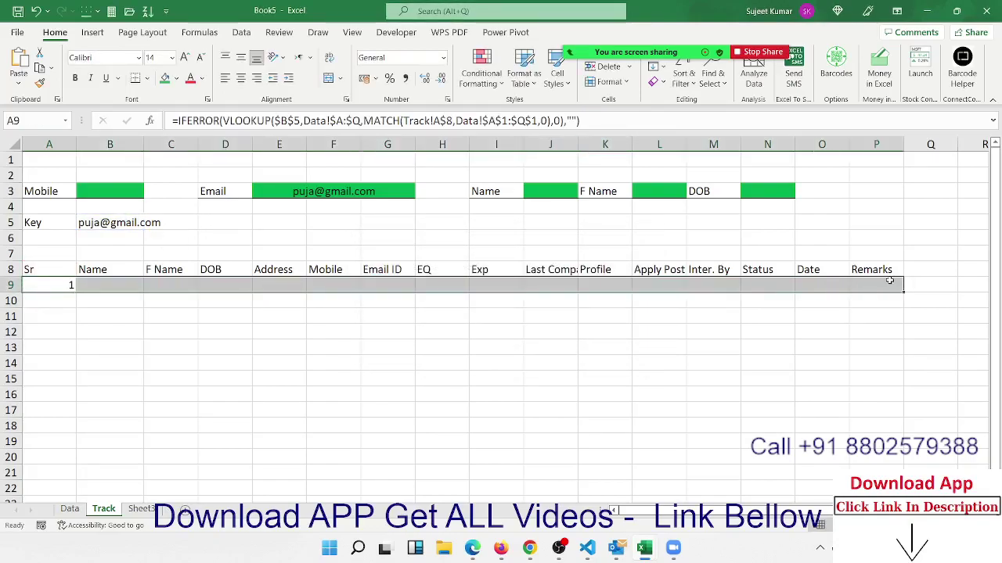
click(743, 321)
mouse_move(32, 271)
mouse_down()
mouse_move(889, 269)
mouse_move(900, 286)
mouse_up()
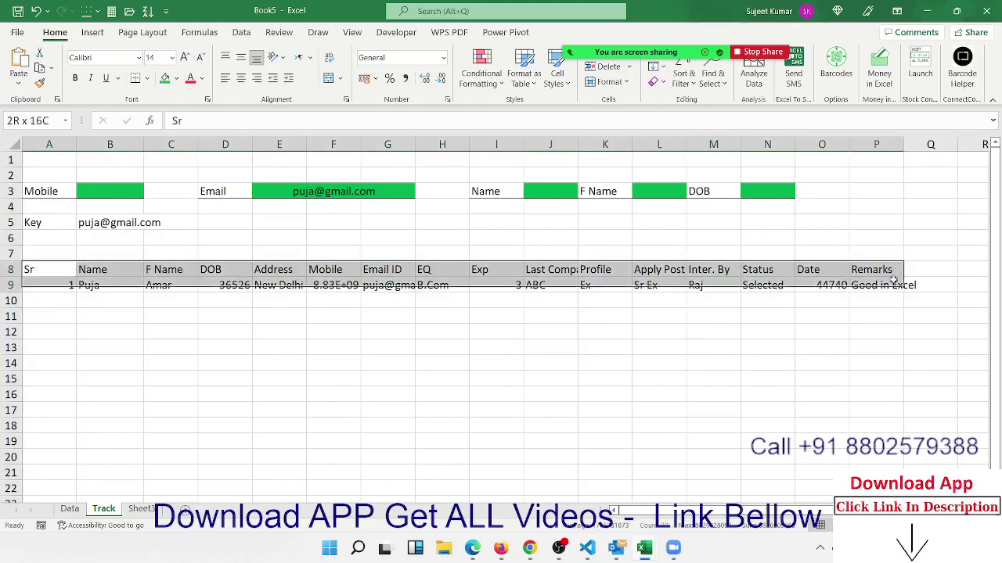
click(147, 79)
click(149, 212)
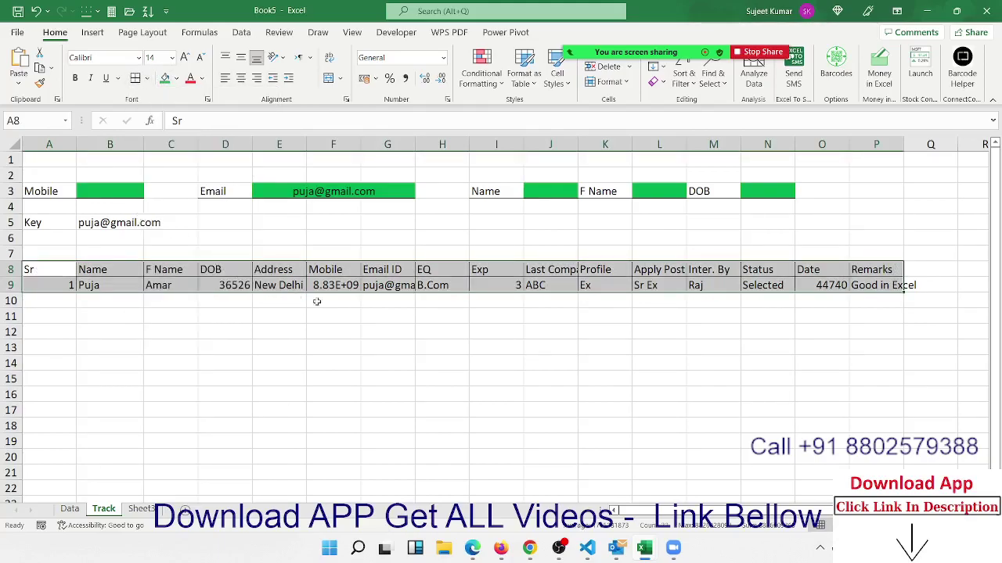
- Autofit the Mobile column so the full number shows
click(337, 288)
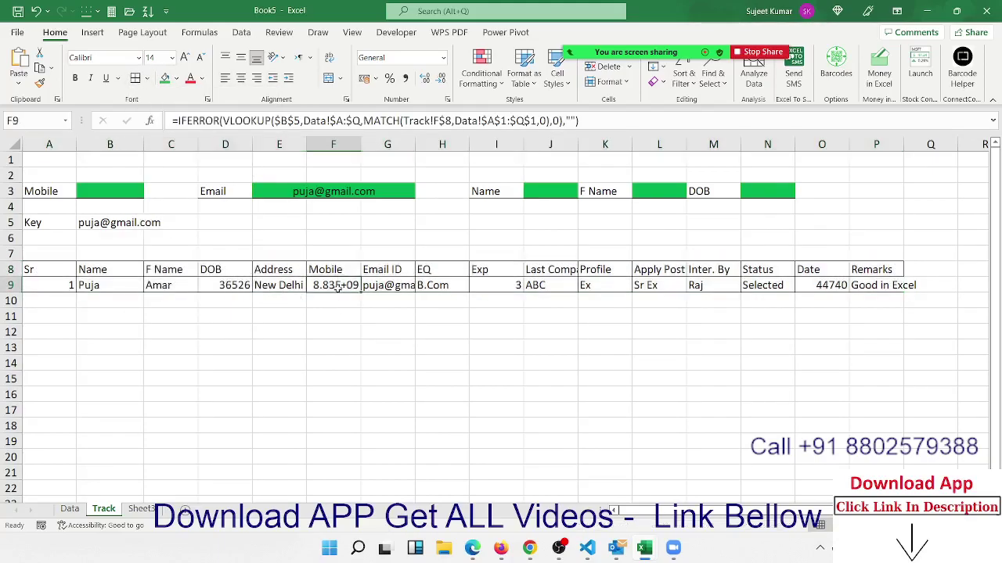
double_click(361, 144)
click(340, 144)
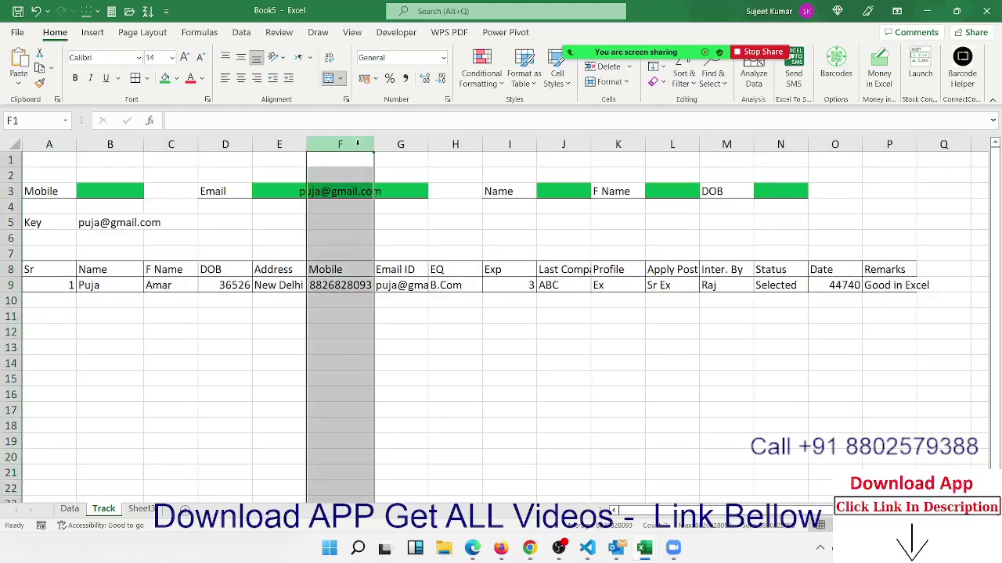
click(340, 265)
click(126, 266)
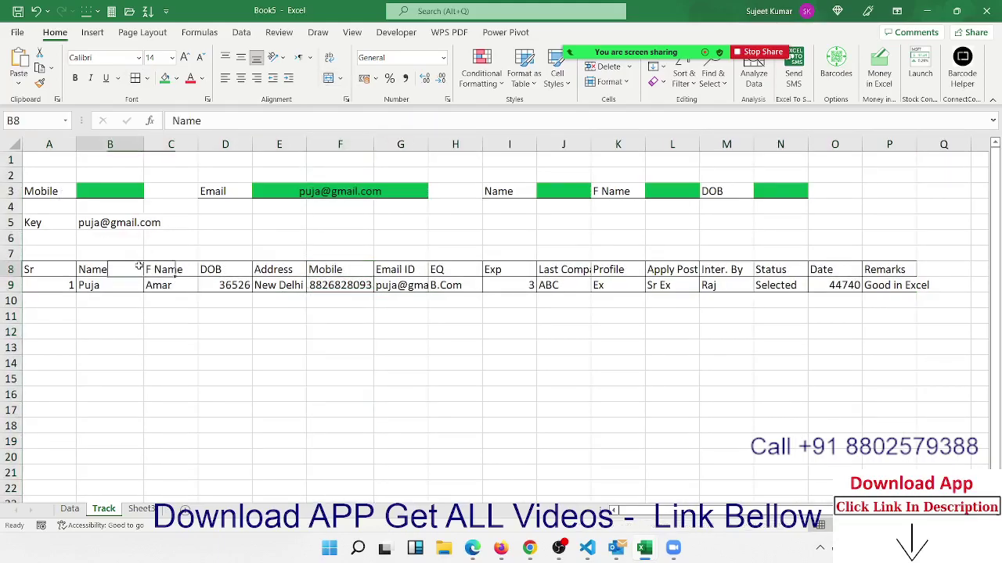
- Enter a mobile number in the Mobile box to pull its record
click(97, 196)
text(88)
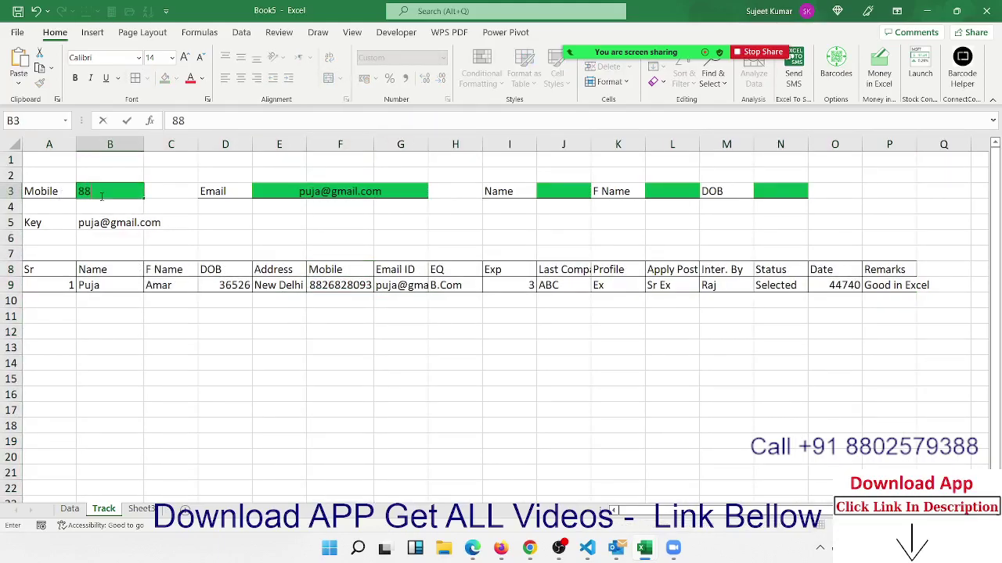
text(025793)
key(Escape)
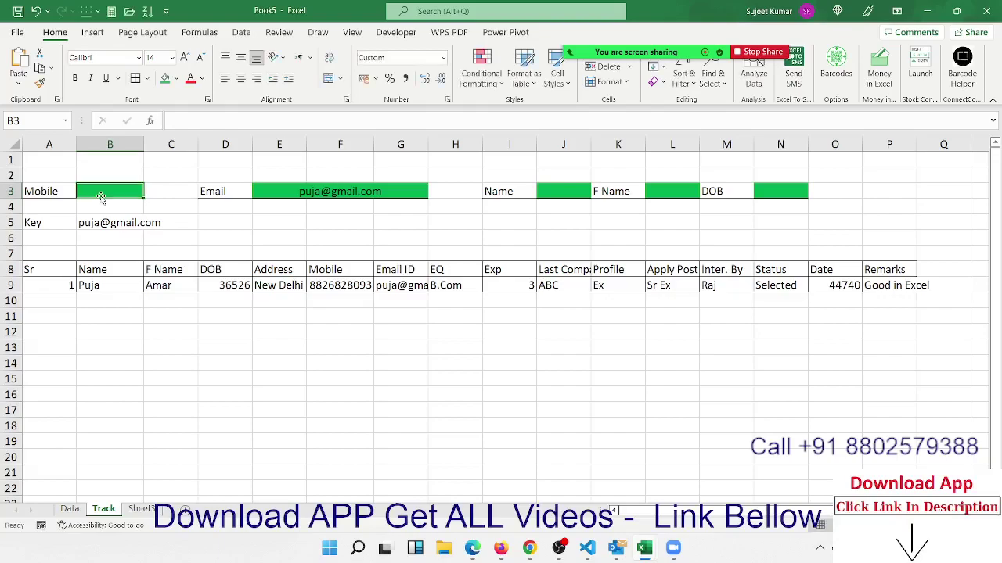
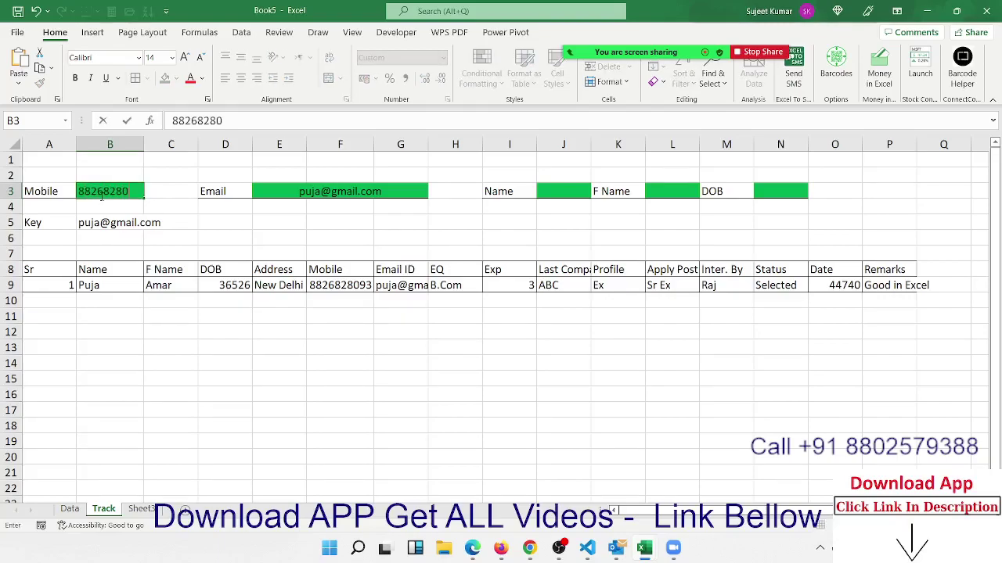
key(Return)
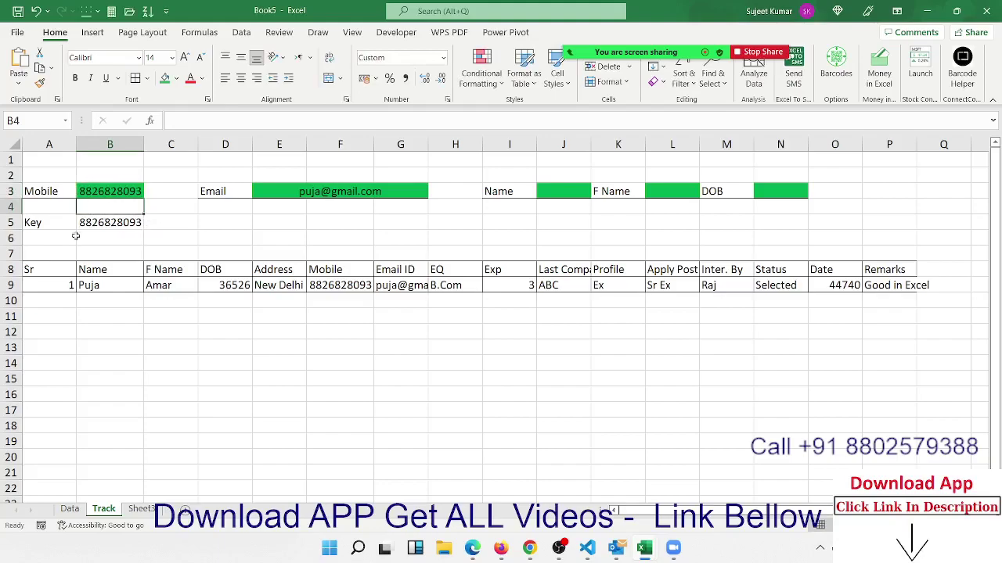
- Clear the mobile number and change the name part of the email to pull another record
click(104, 188)
key(Delete)
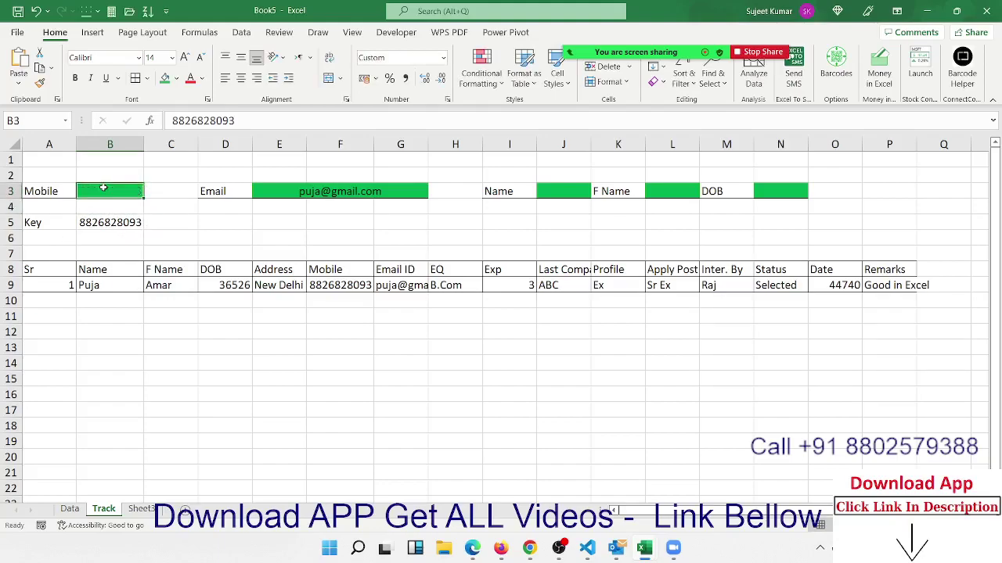
key(Right)
key(Right)
key(Right)
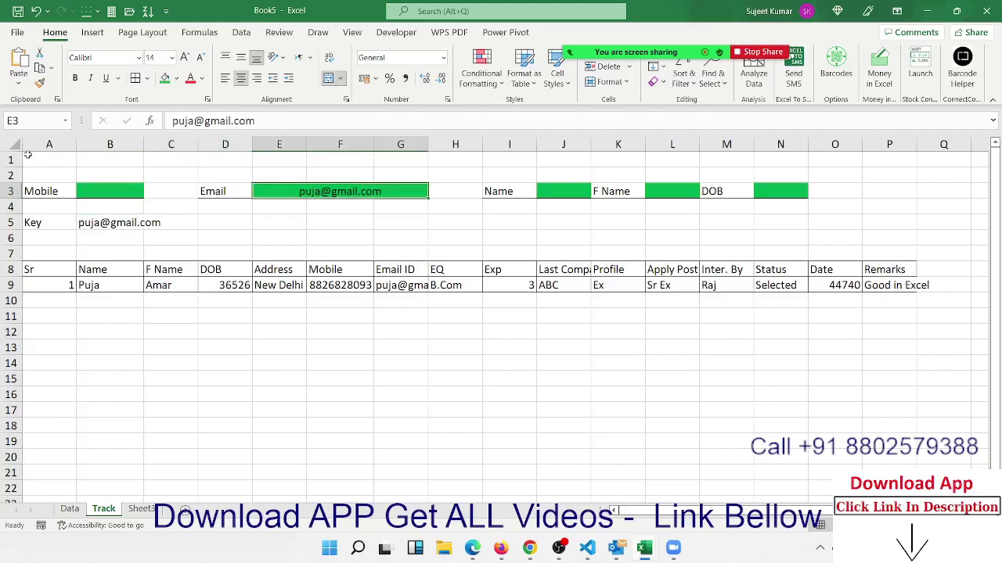
double_click(183, 122)
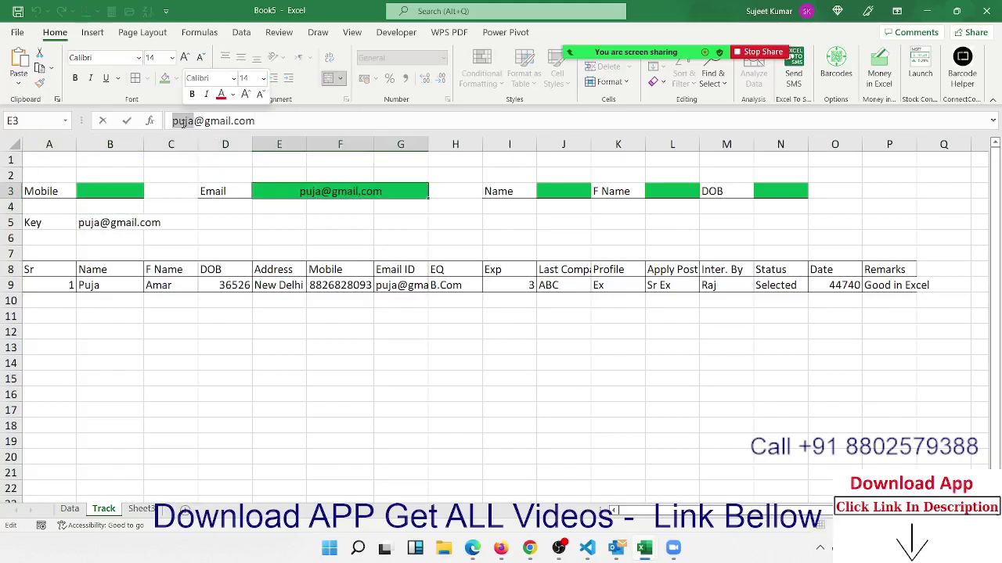
text(uday)
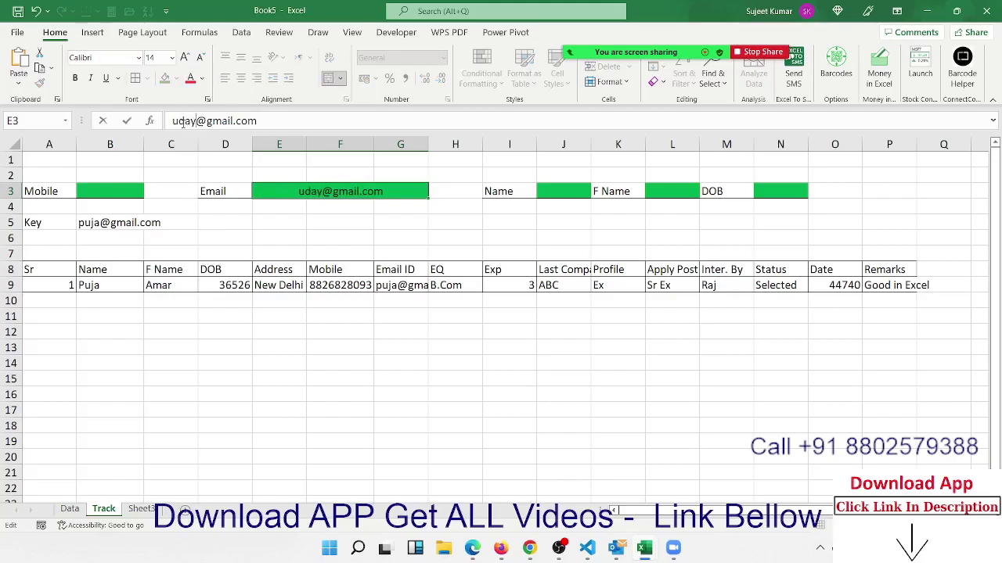
key(Return)
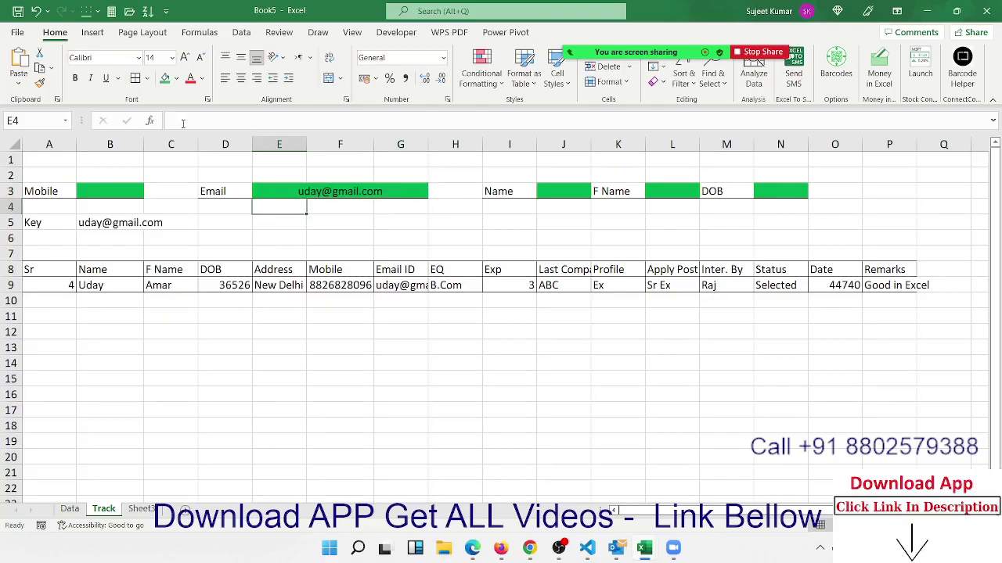
- Delete the email so every search box is empty and row 9 shows zeros
key(Up)
key(Right)
key(Right)
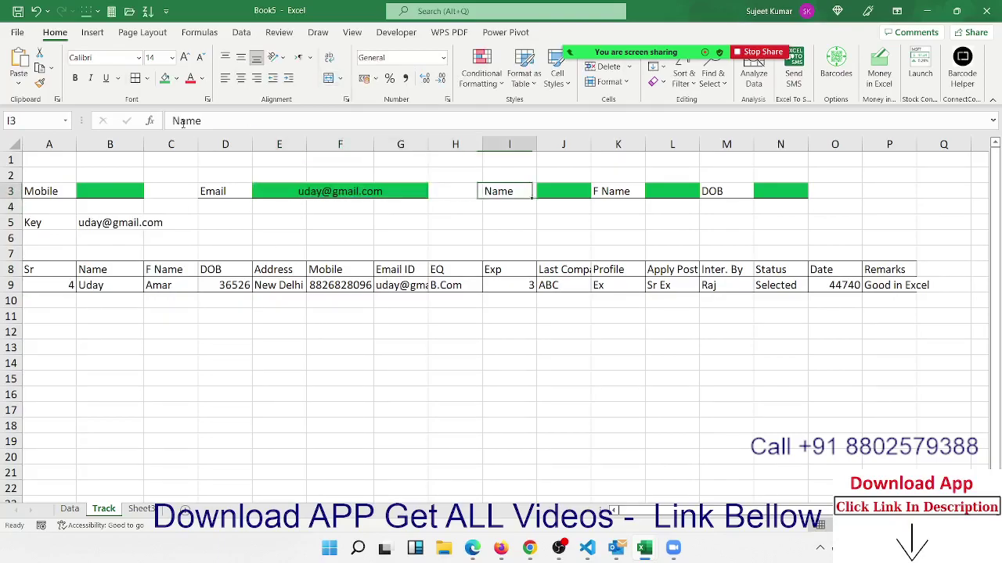
key(Right)
key(Left)
key(Left)
key(Left)
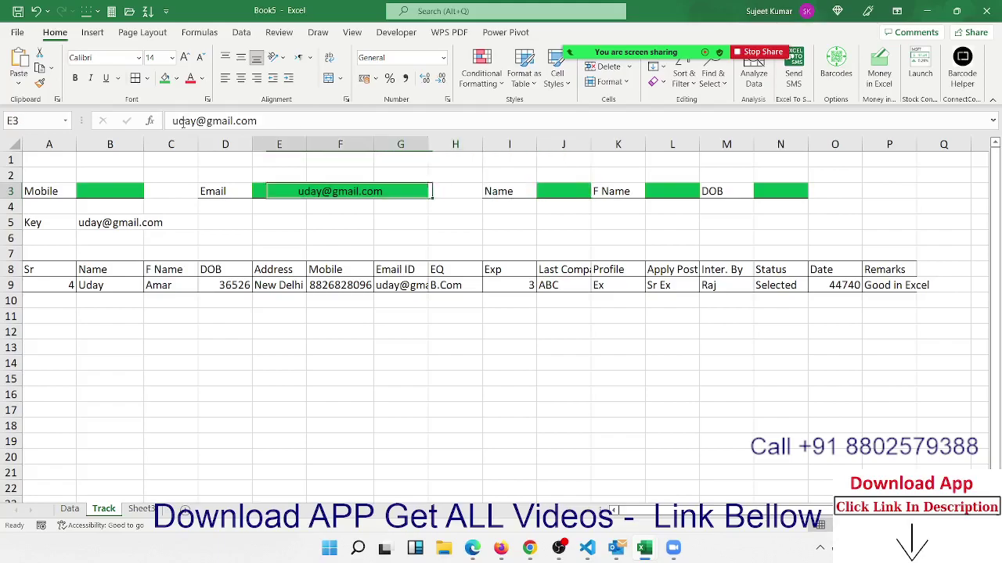
key(Delete)
key(Right)
key(Right)
key(Right)
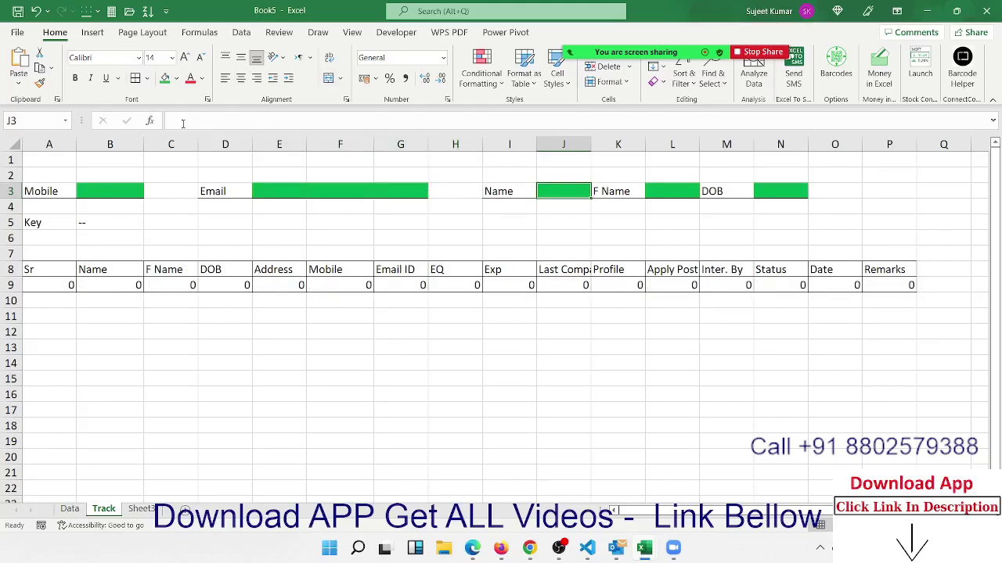
- Enter the name, father's name and date of birth so record Sr 1 fills row 9
text(Puja)
key(Right)
key(Right)
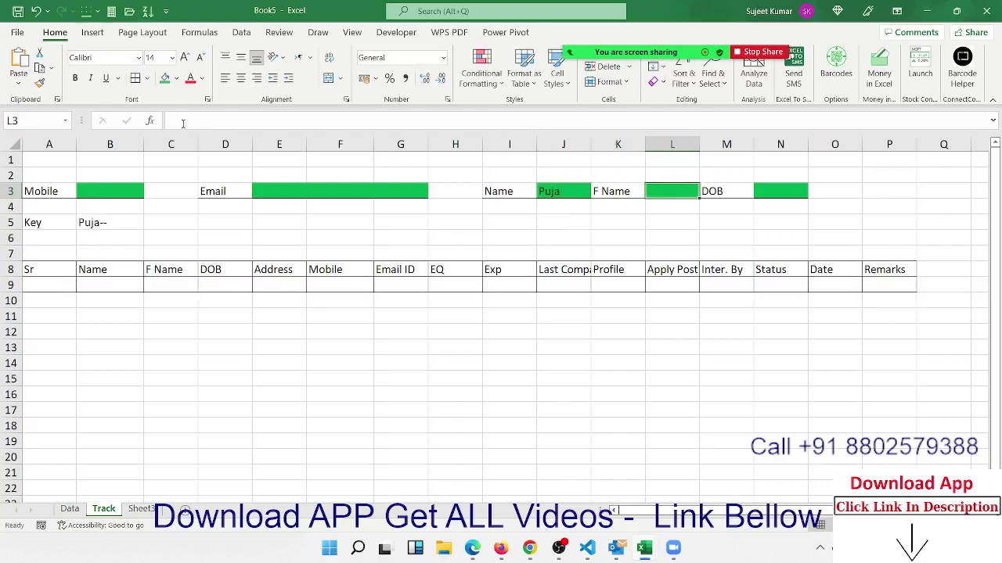
text(amar)
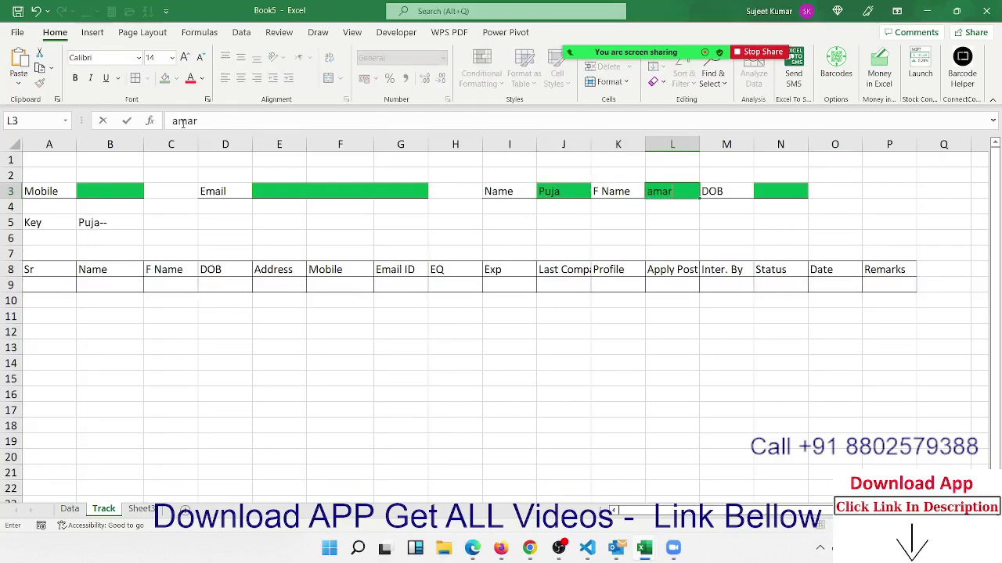
key(Right)
key(Right)
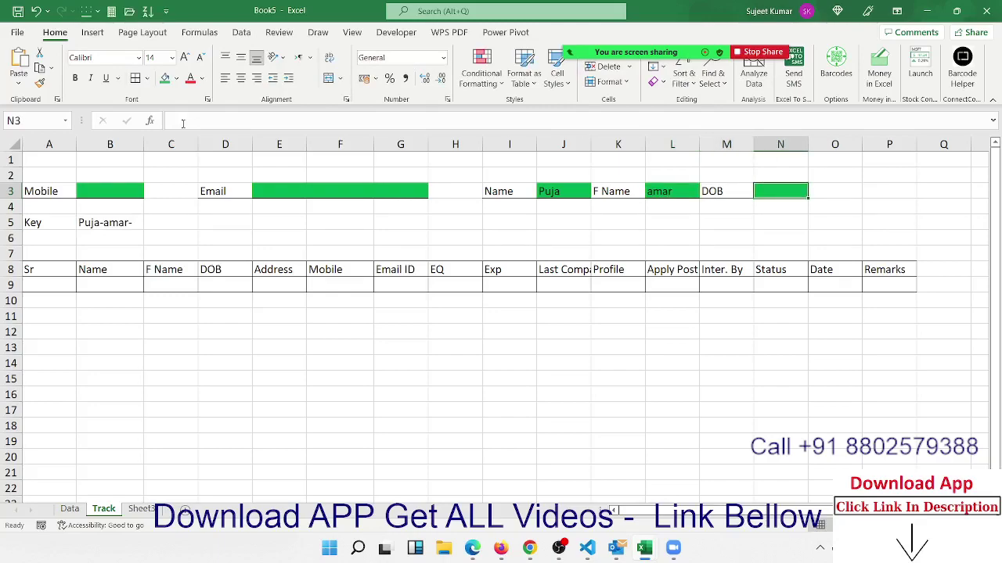
text(1/1/)
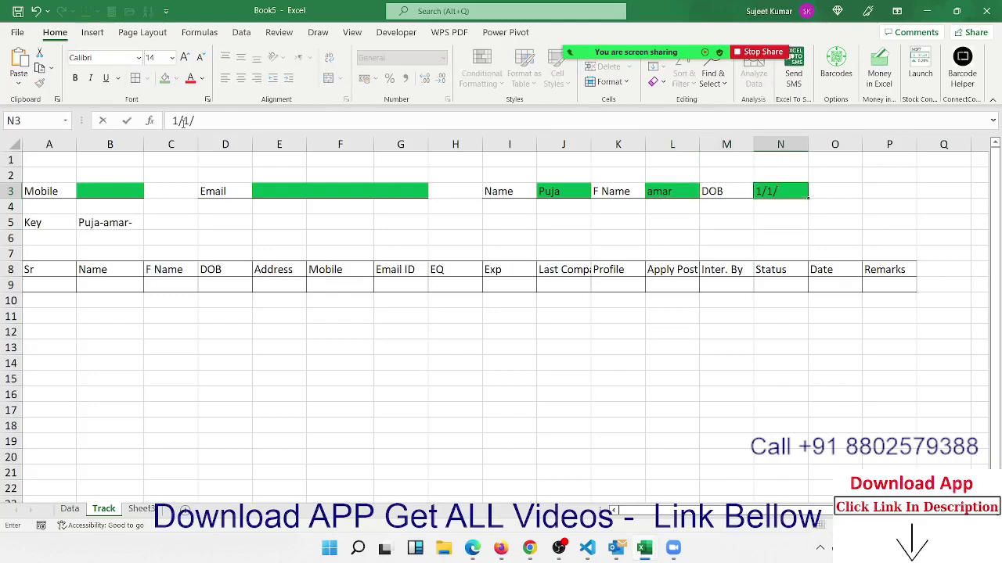
text(2000)
key(Return)
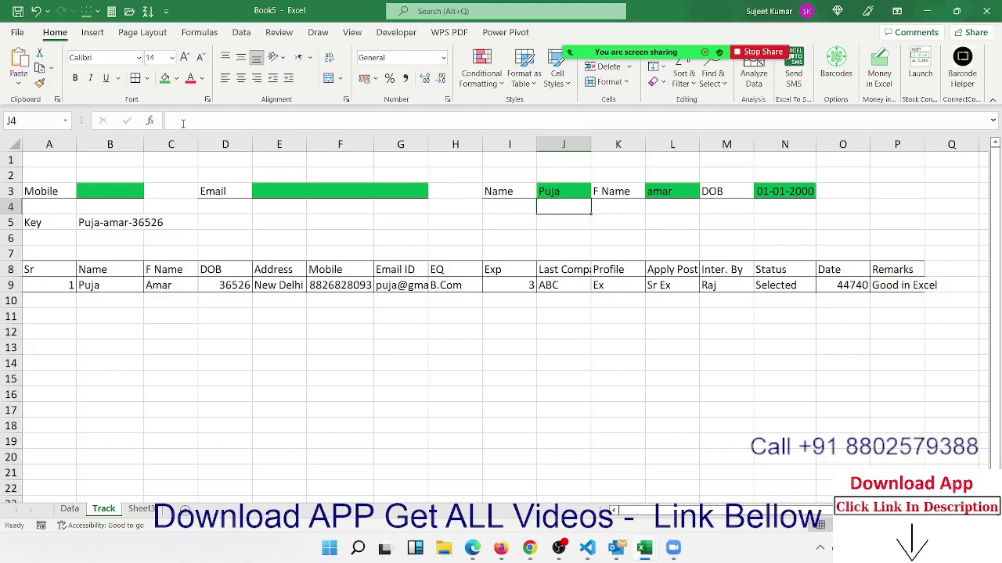
- Turn off Gridlines View on the Page Layout ribbon
click(278, 32)
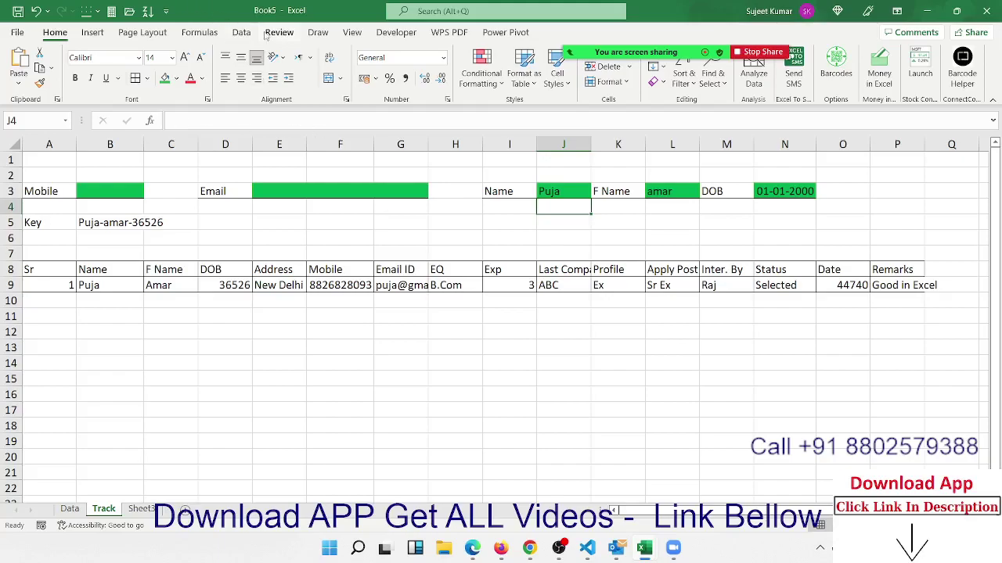
click(205, 33)
click(160, 32)
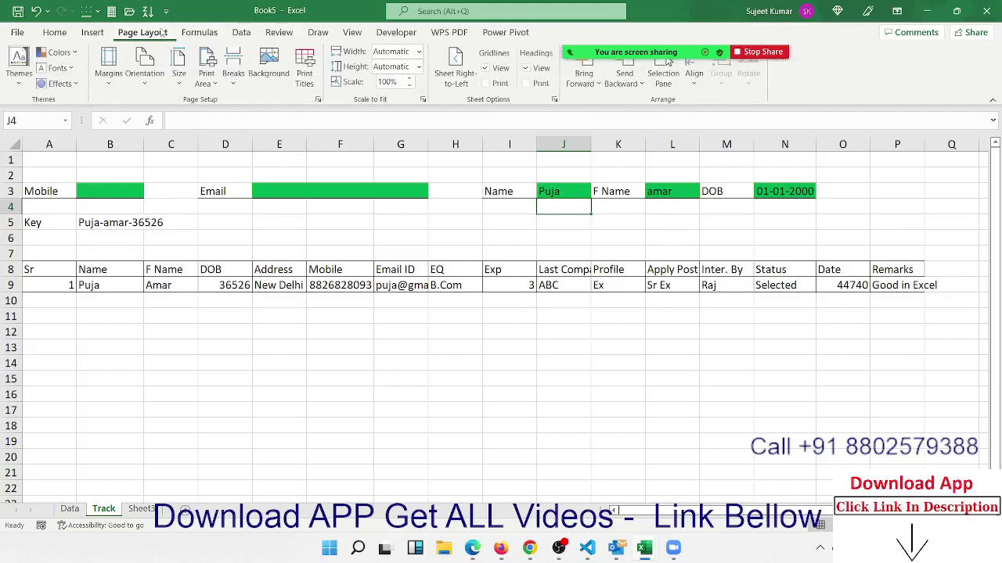
click(485, 68)
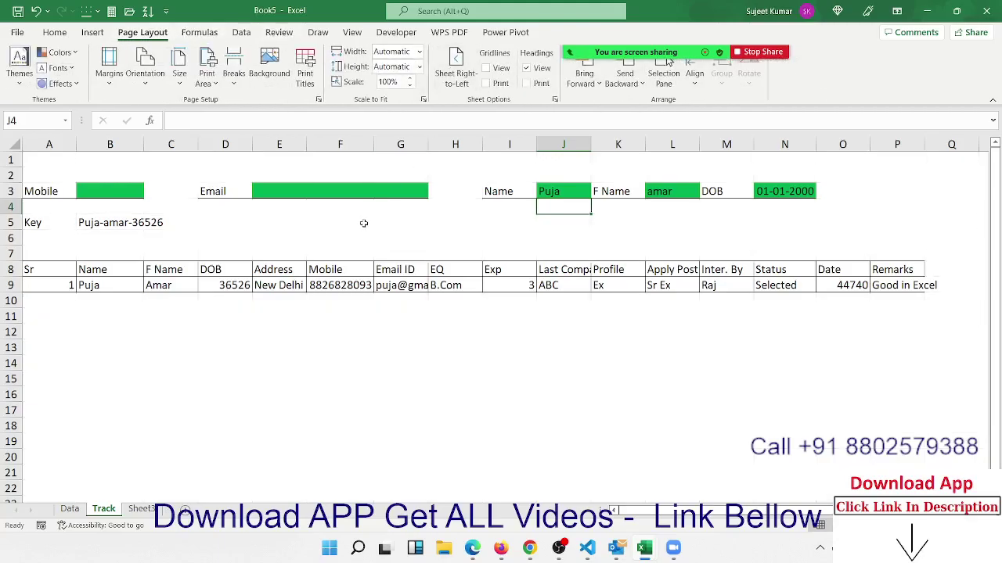
click(336, 329)
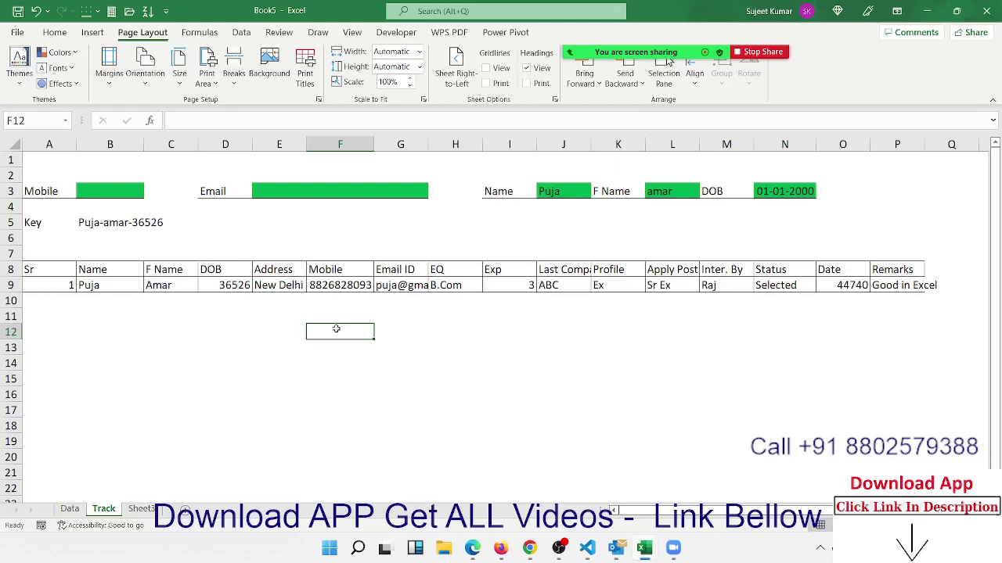
- On the Data sheet, inspect the key IF formulas in cells A2 to A5
click(72, 509)
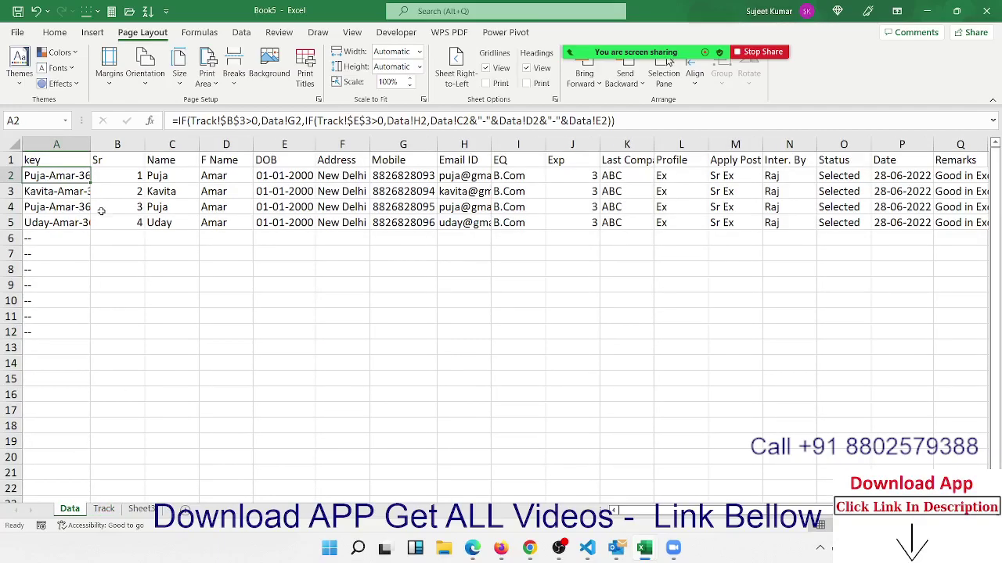
click(72, 219)
click(68, 191)
click(67, 180)
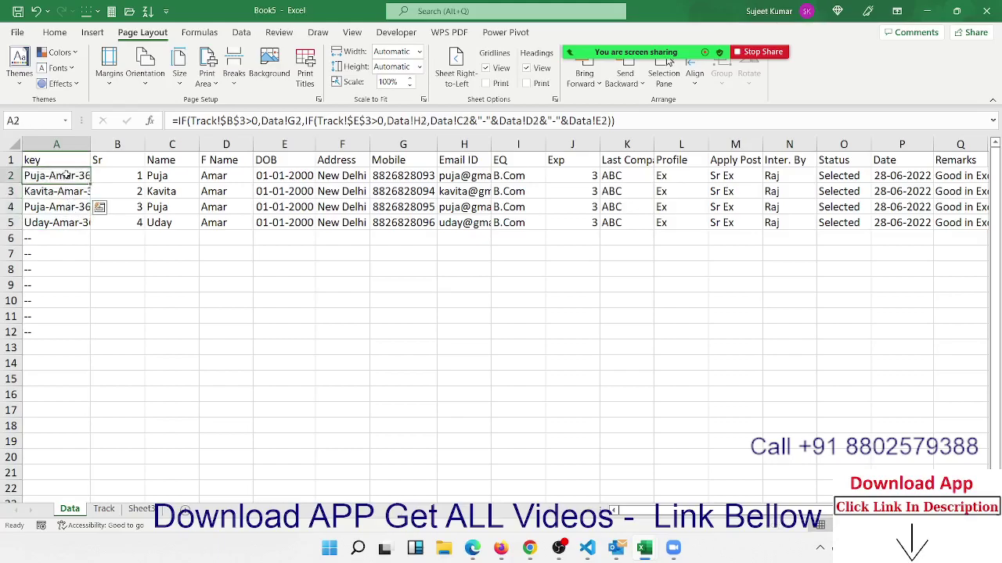
click(68, 196)
click(68, 208)
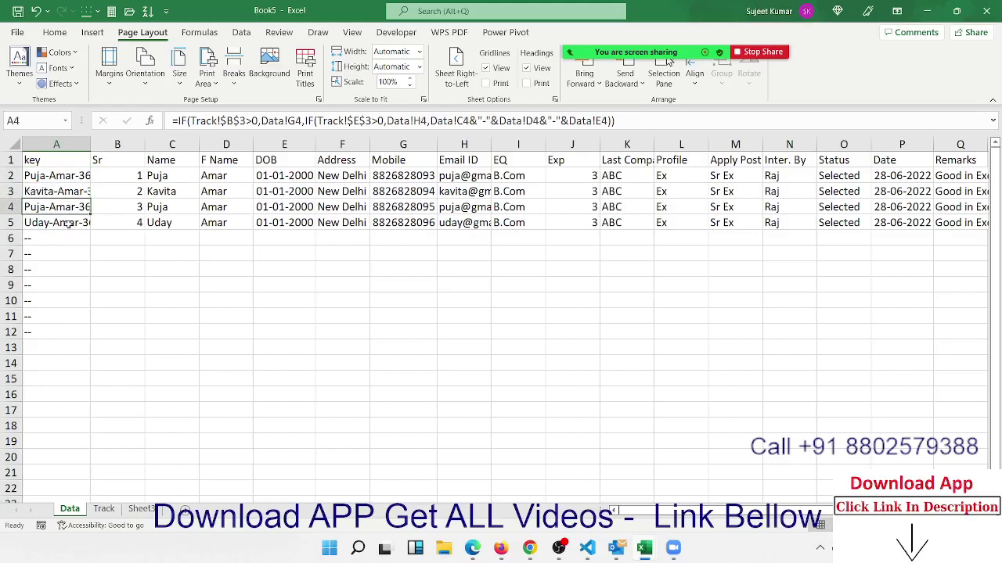
click(68, 224)
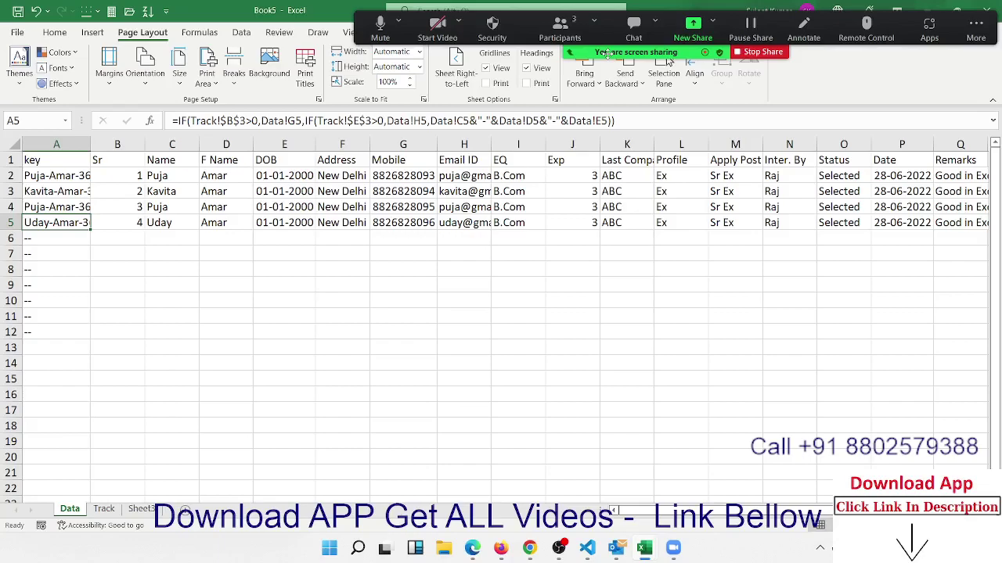
- Save Book5 as hr_re in the macro-enabled .xlsm format
key(ctrl+s)
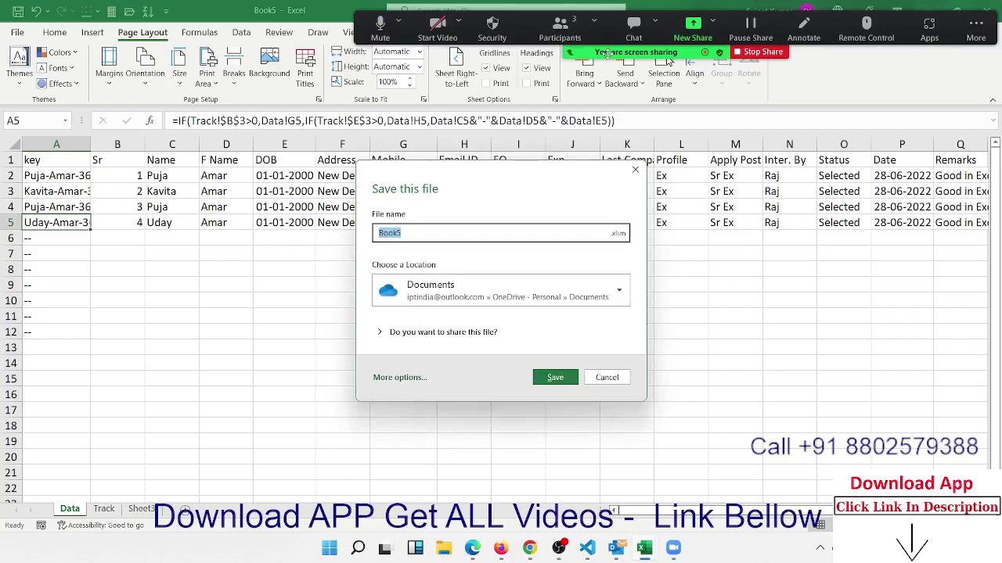
text(h)
text(r_re)
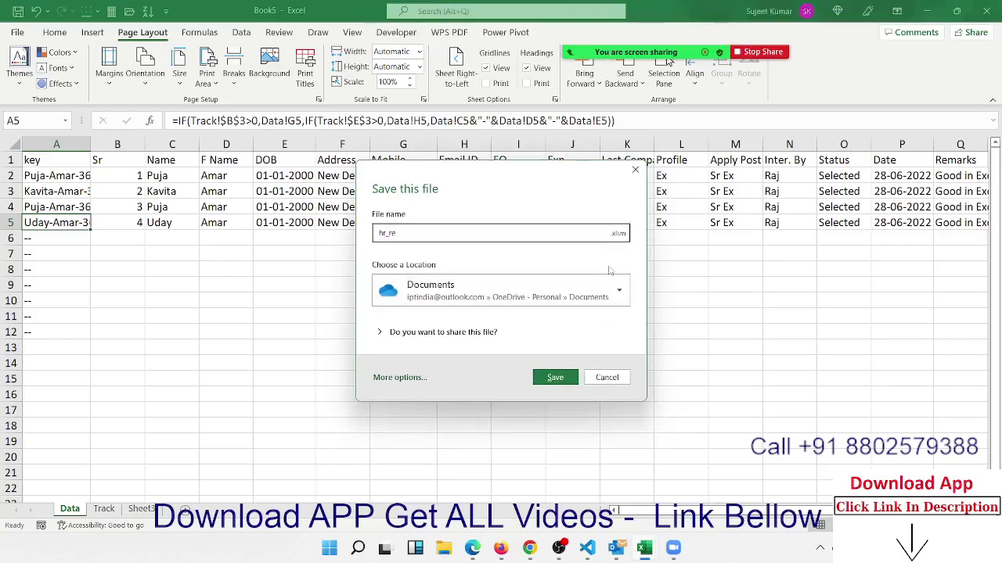
click(555, 377)
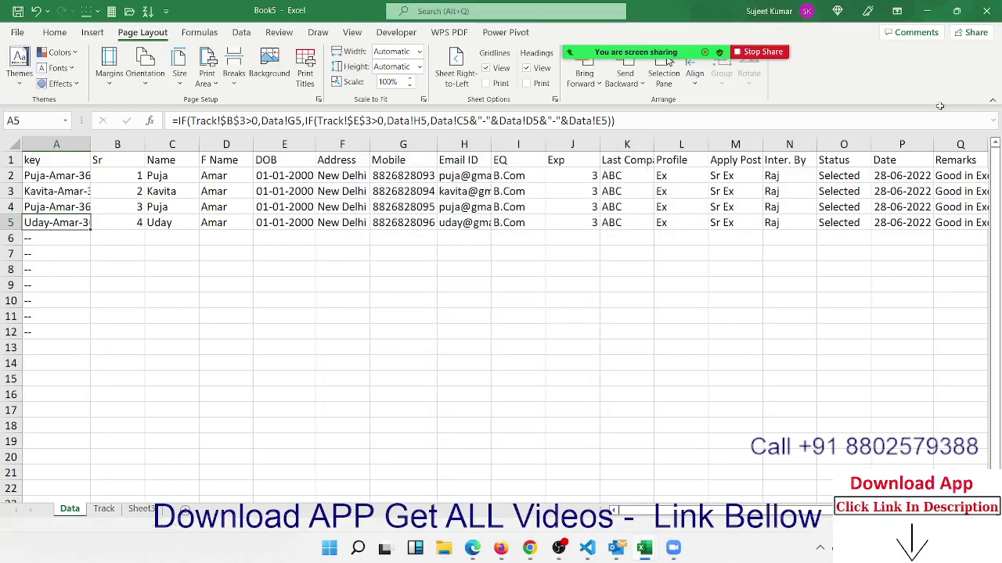
click(429, 285)
mouse_move(530, 548)
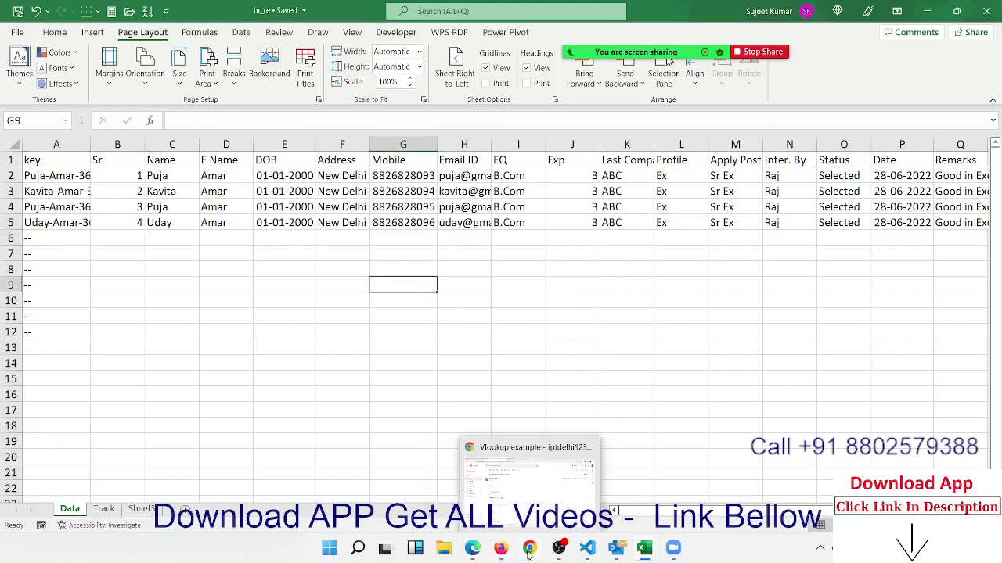
- Open a Gmail reply to the Vlookup example email and edit its recipients
click(528, 469)
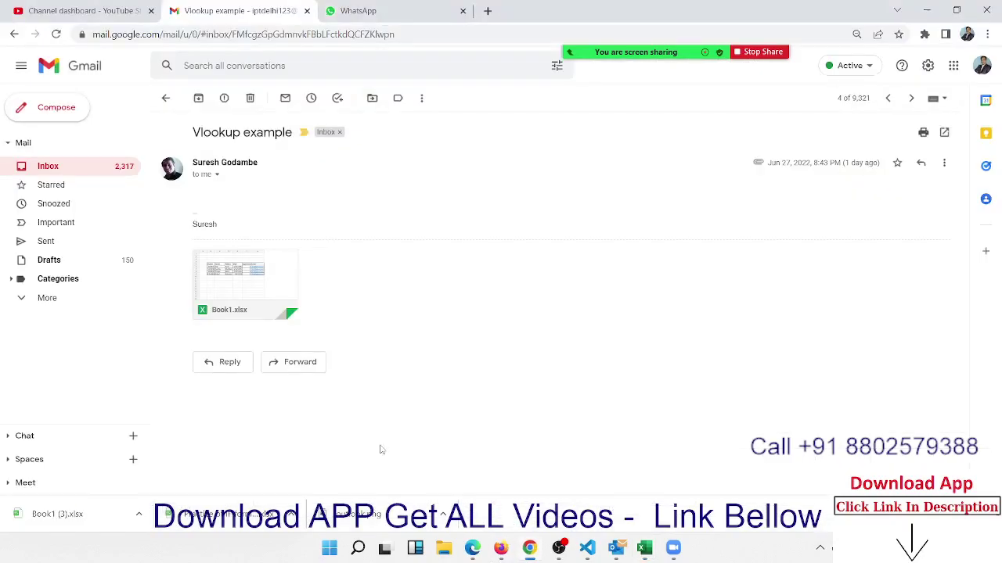
click(213, 365)
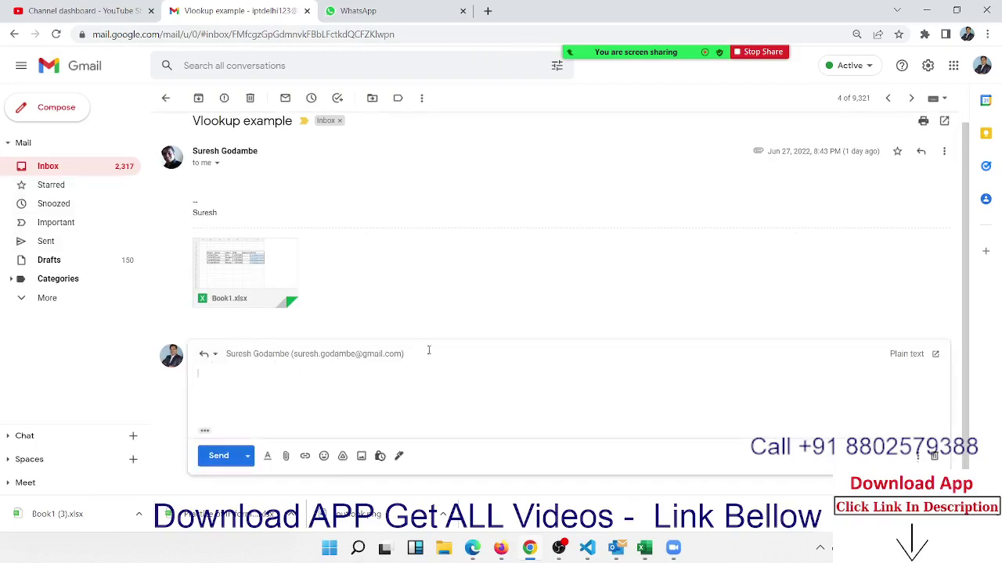
click(429, 351)
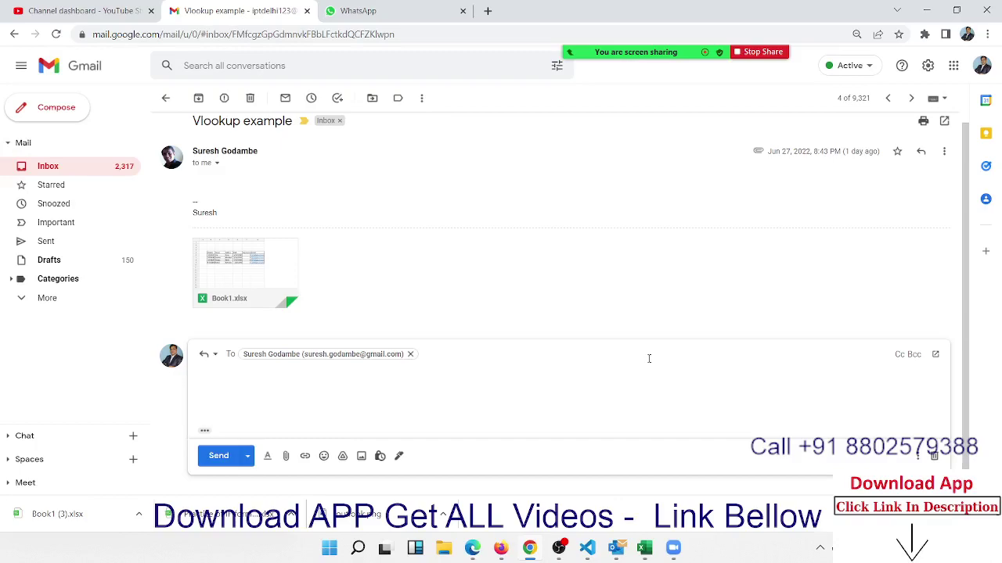
- Add two suggested contacts matching 's' as extra recipients
text(s)
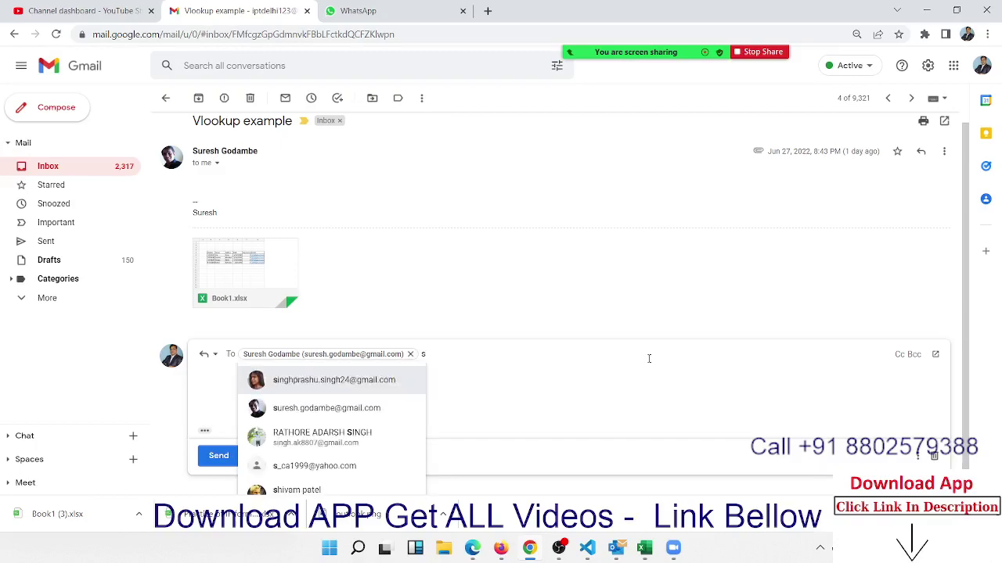
click(376, 378)
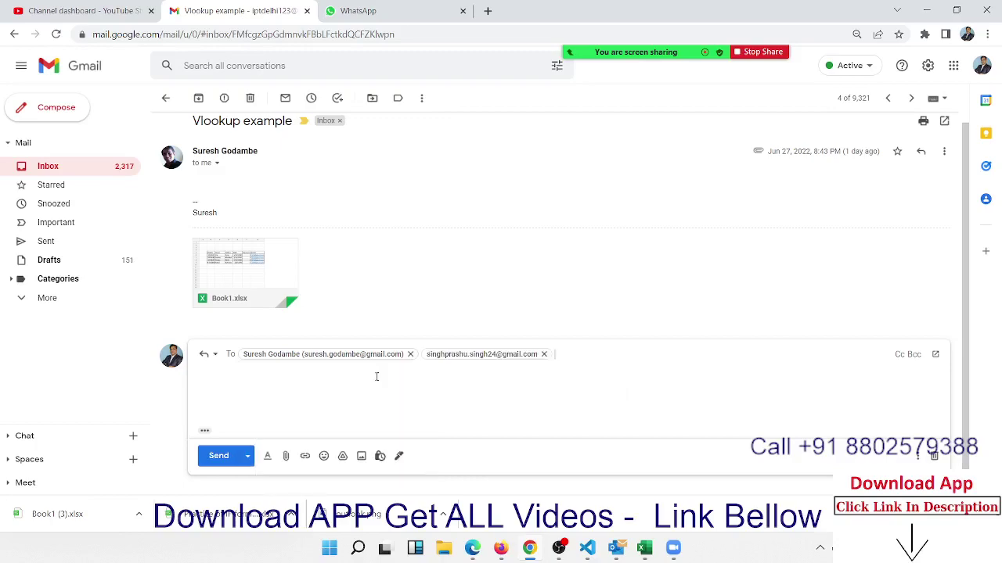
click(360, 382)
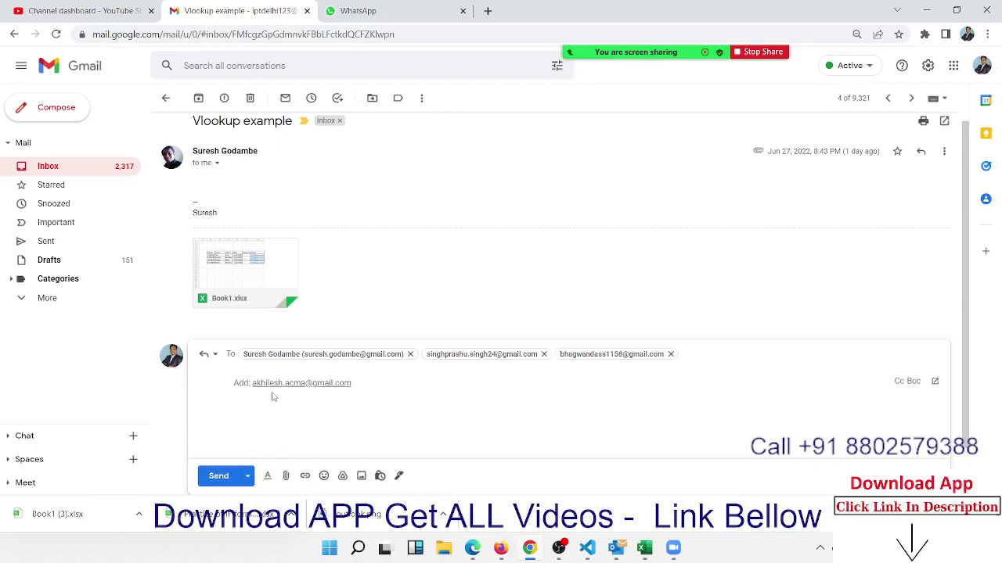
click(278, 452)
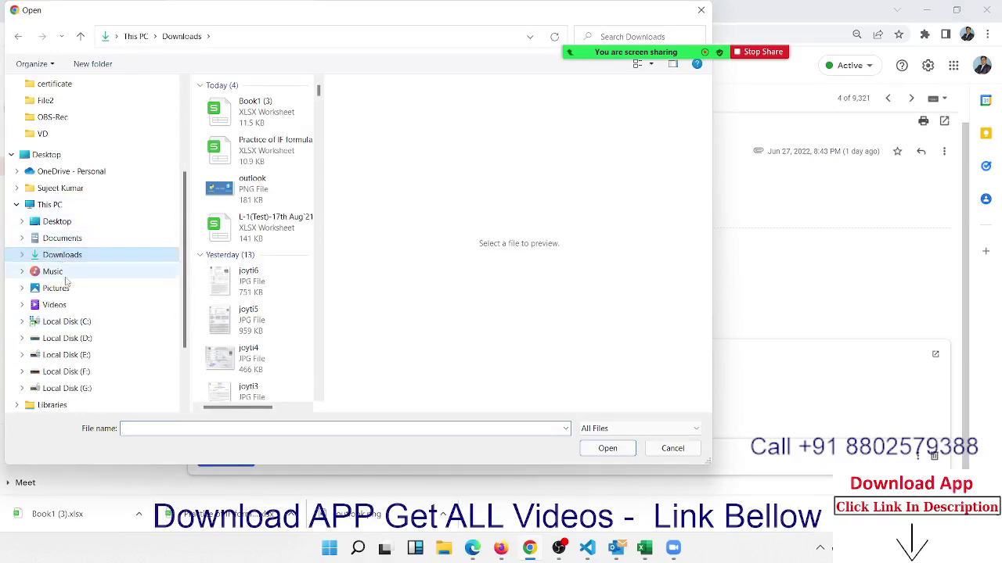
- Browse the file picker through Documents and the F: drive into the 2022 folder
click(67, 243)
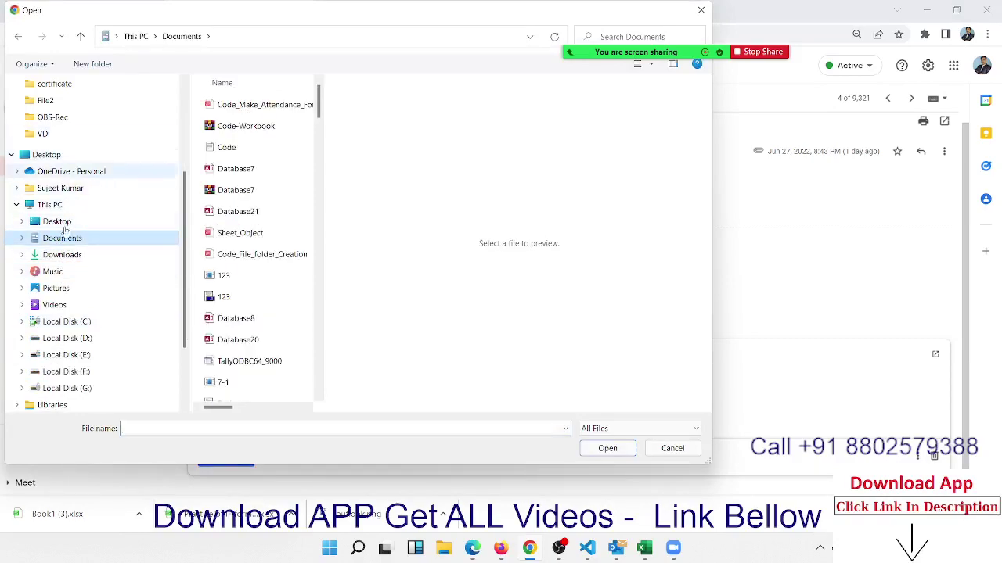
click(70, 372)
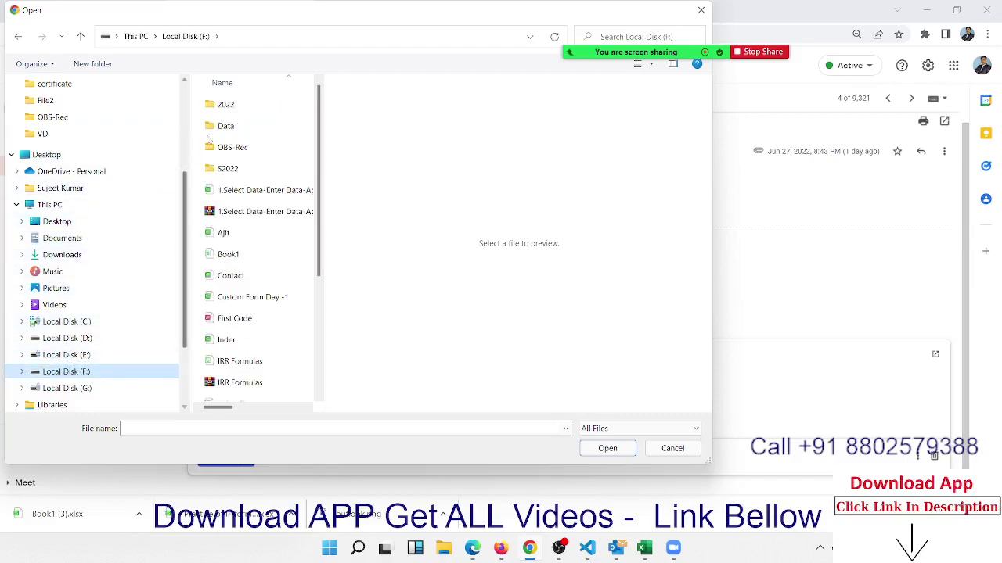
double_click(225, 104)
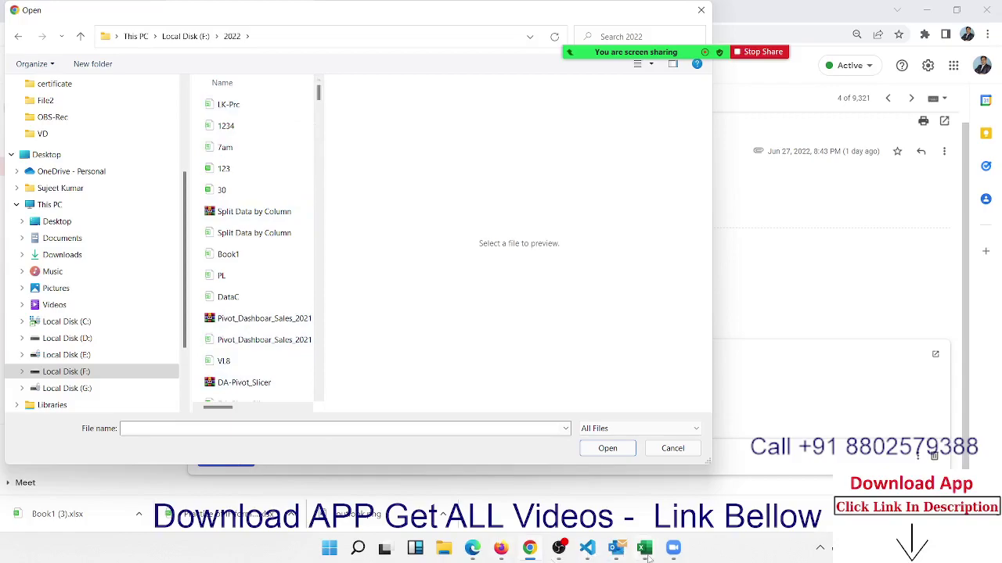
mouse_move(644, 548)
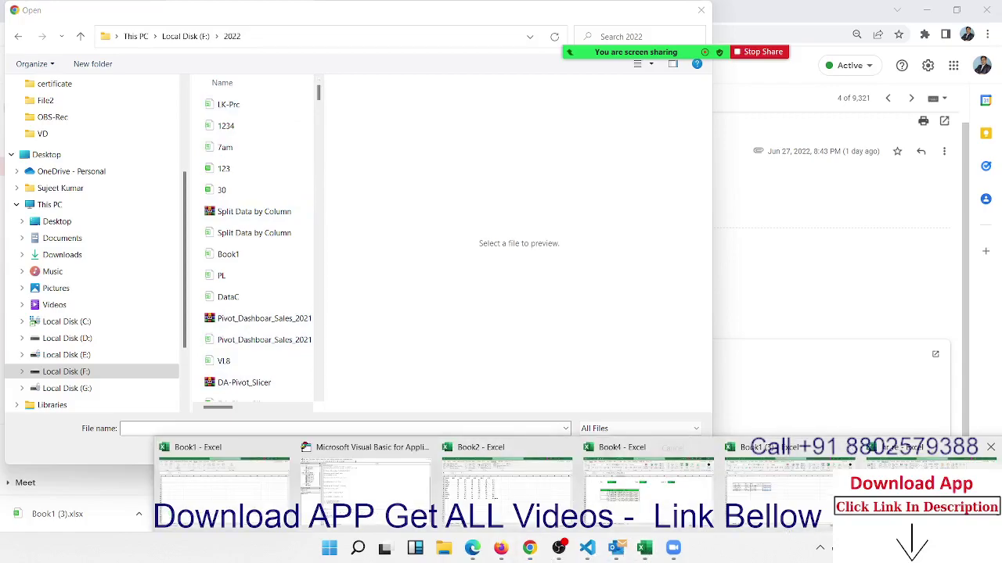
- Copy the hr_re file's path from Excel's recent files list
click(923, 485)
click(16, 24)
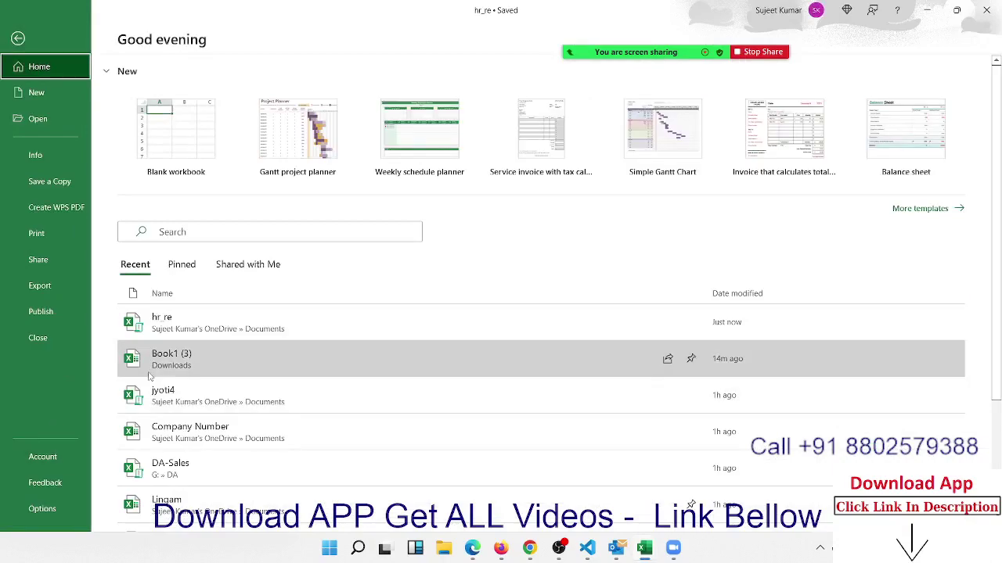
right_click(182, 323)
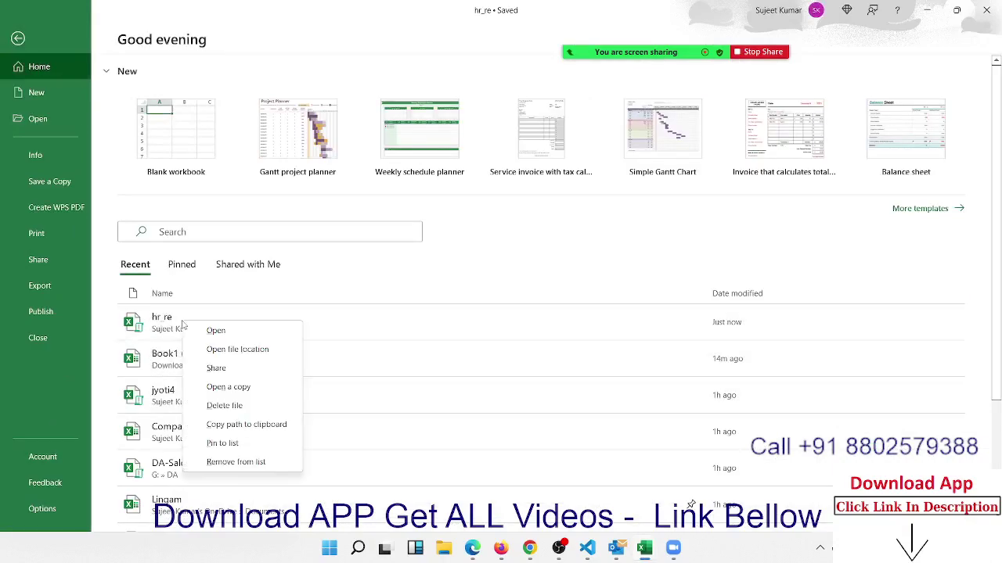
click(230, 428)
- Paste the hr_re path into the file picker and open hr_re.xlsm as the attachment
key(alt+Tab)
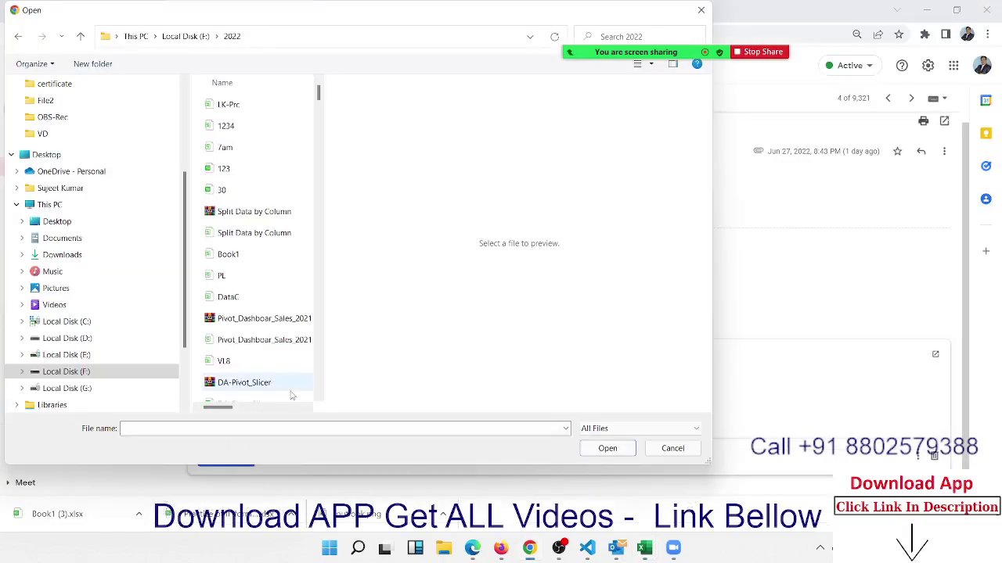
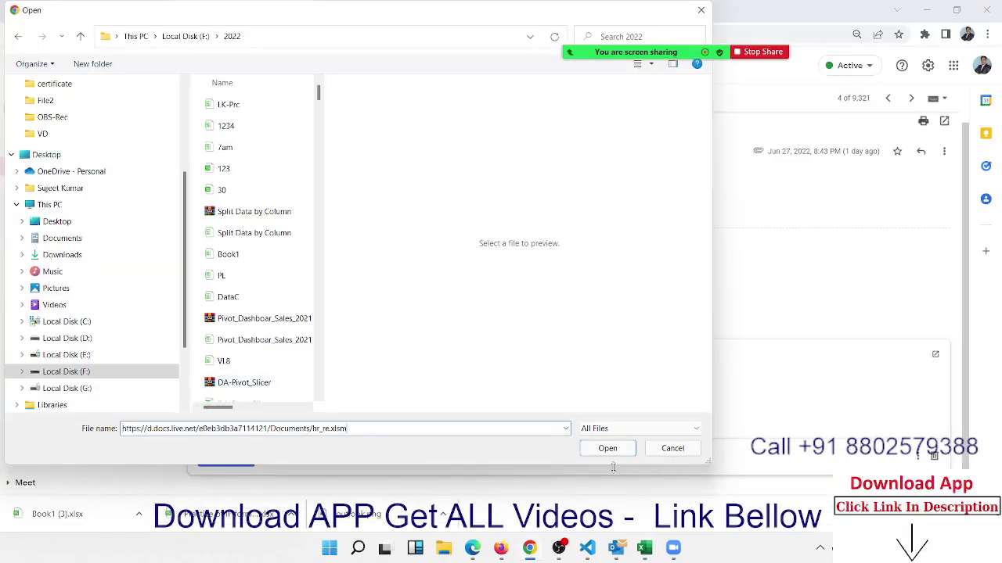
click(608, 453)
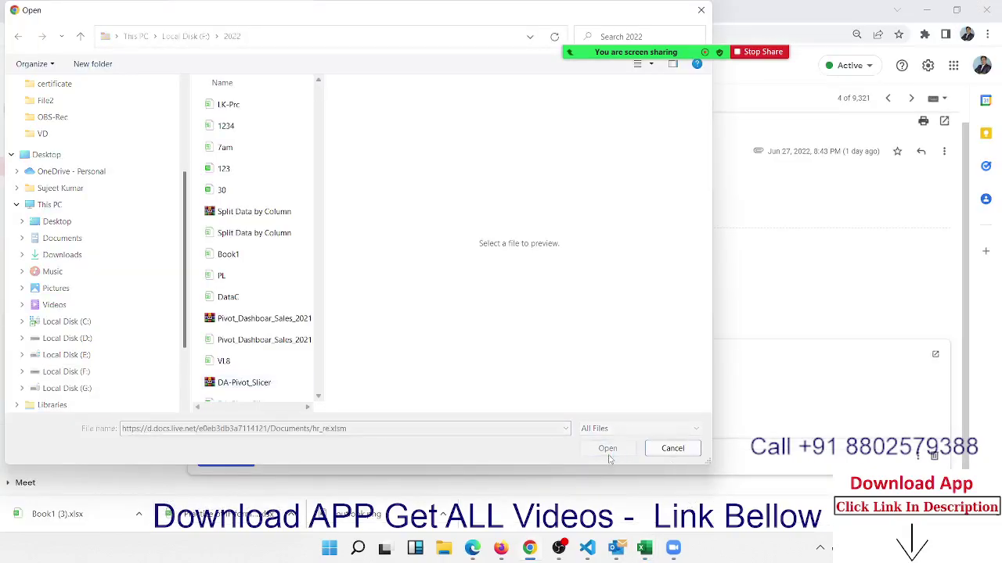